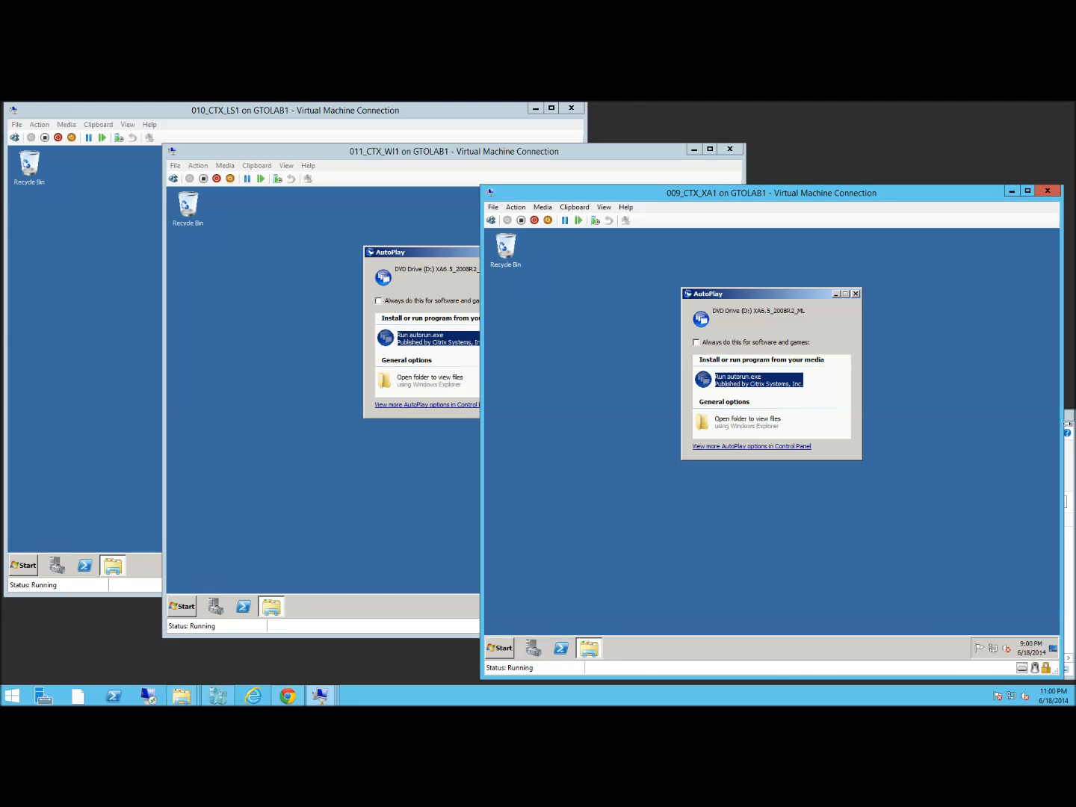
Run autorun.exe from the XenApp 6.5 DVD on 010_CTX_LS1 to open the XenApp menu
left_click(1071, 423)
left_click(791, 564)
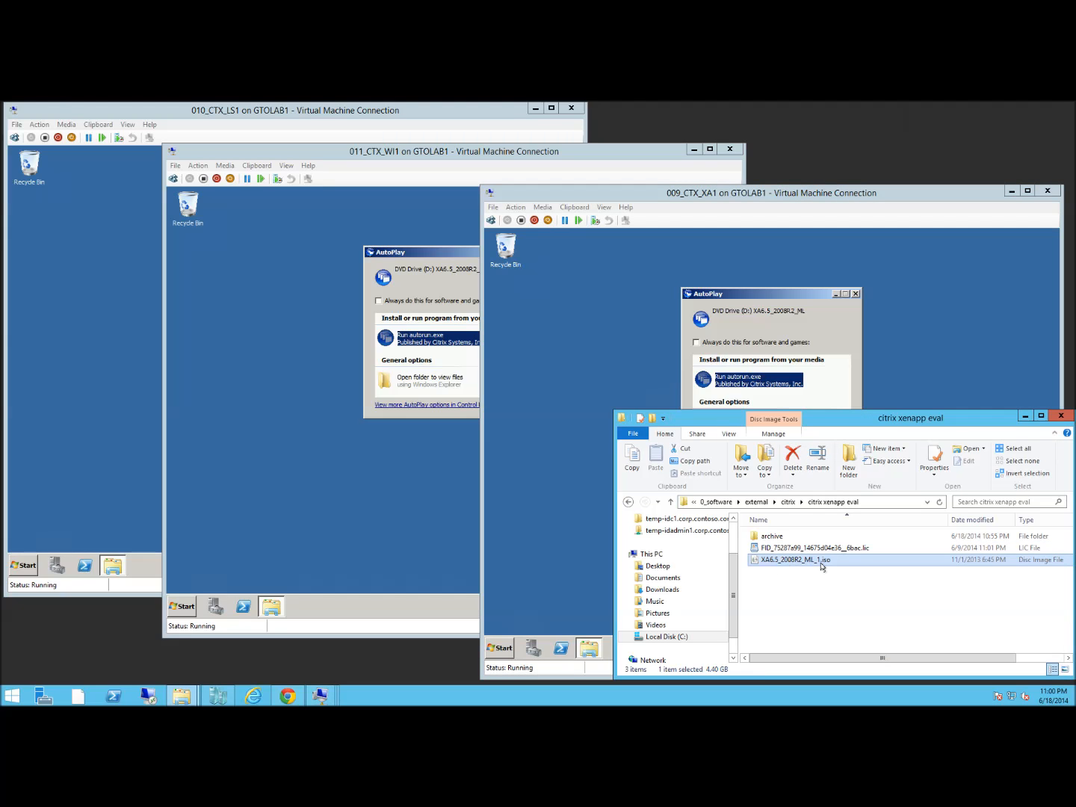
left_click(791, 550)
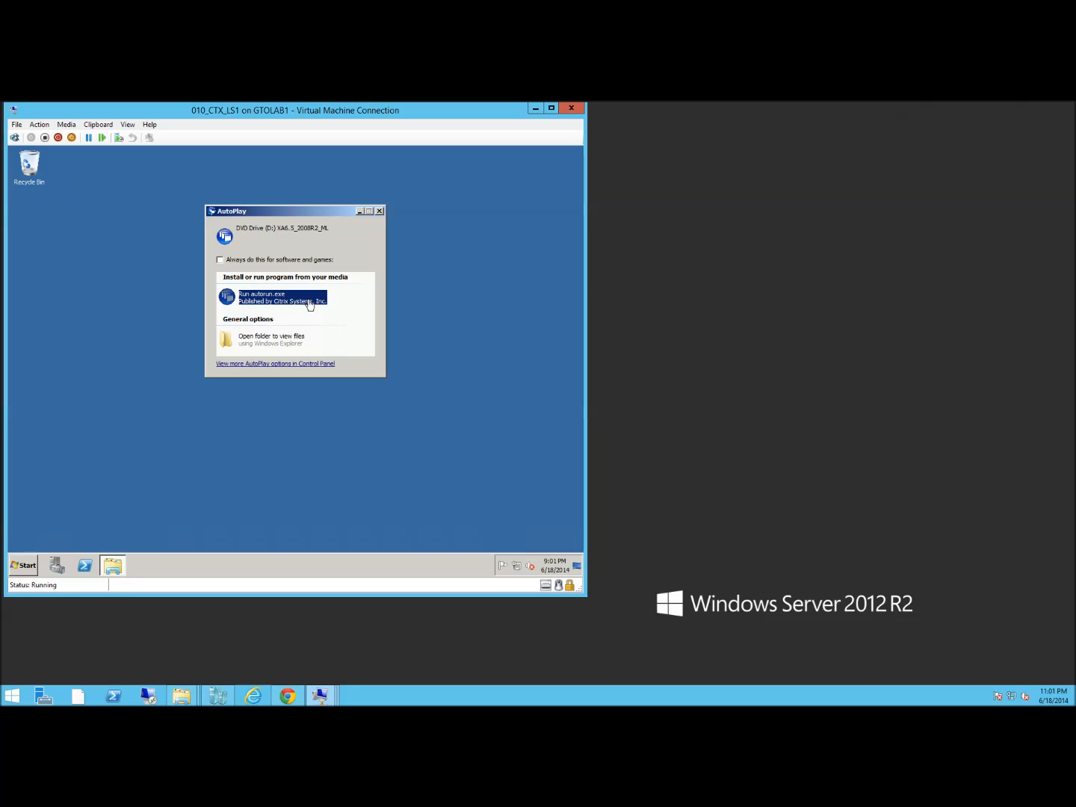
left_click(340, 307)
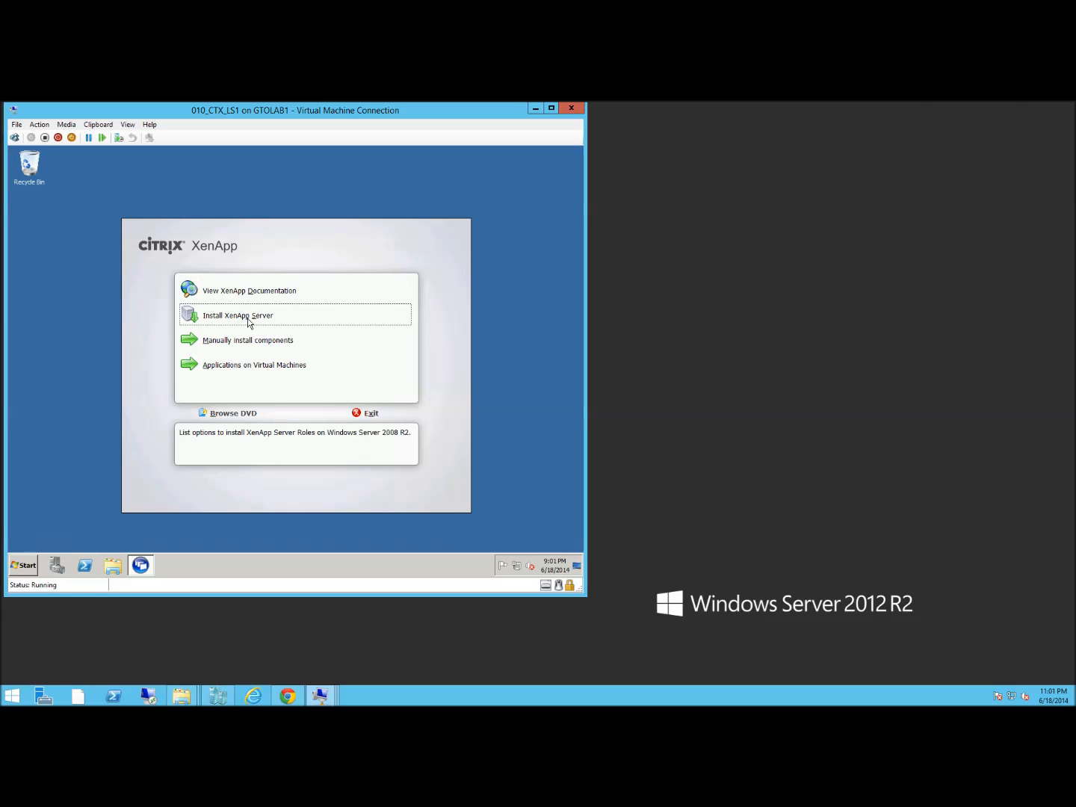
Start adding server roles with XenApp Platinum Edition and accept the licence agreement
left_click(247, 318)
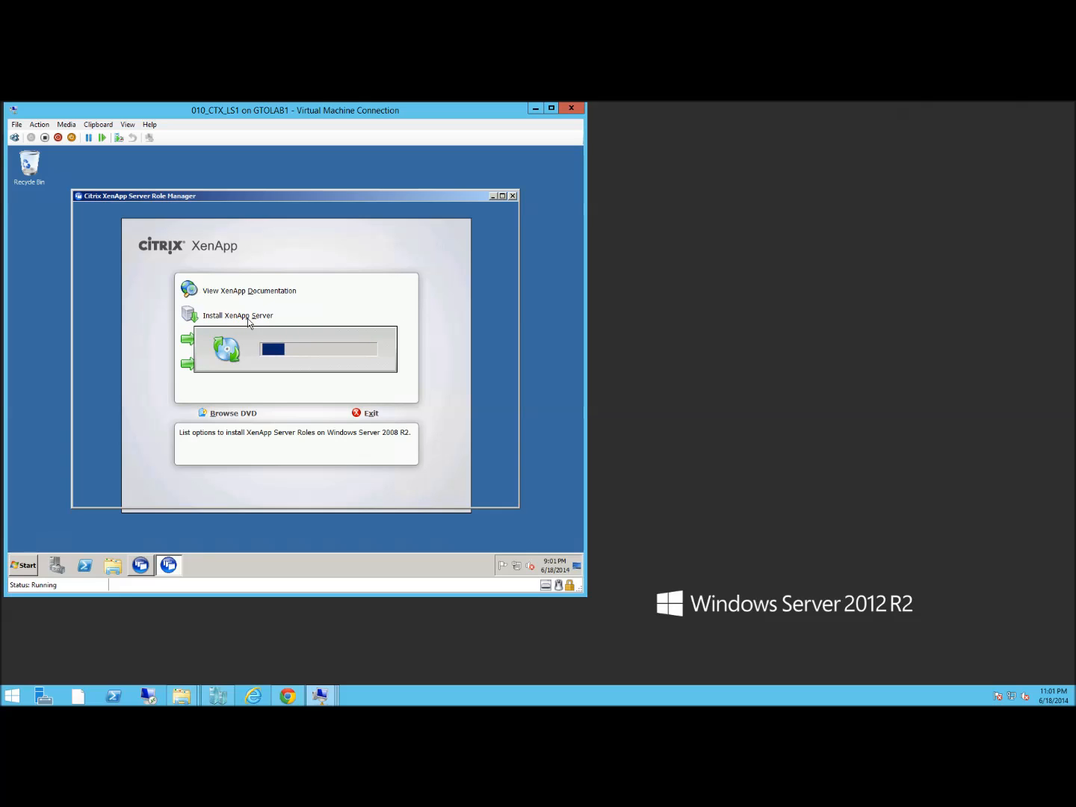
left_click(313, 291)
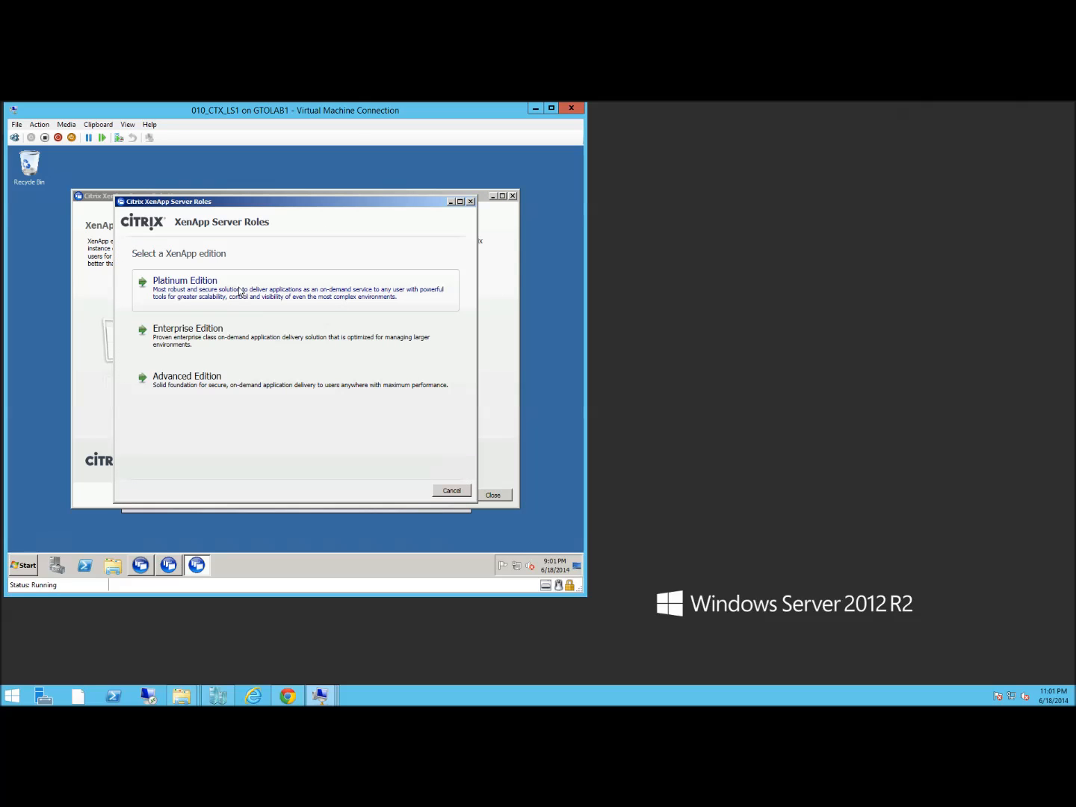
left_click(173, 300)
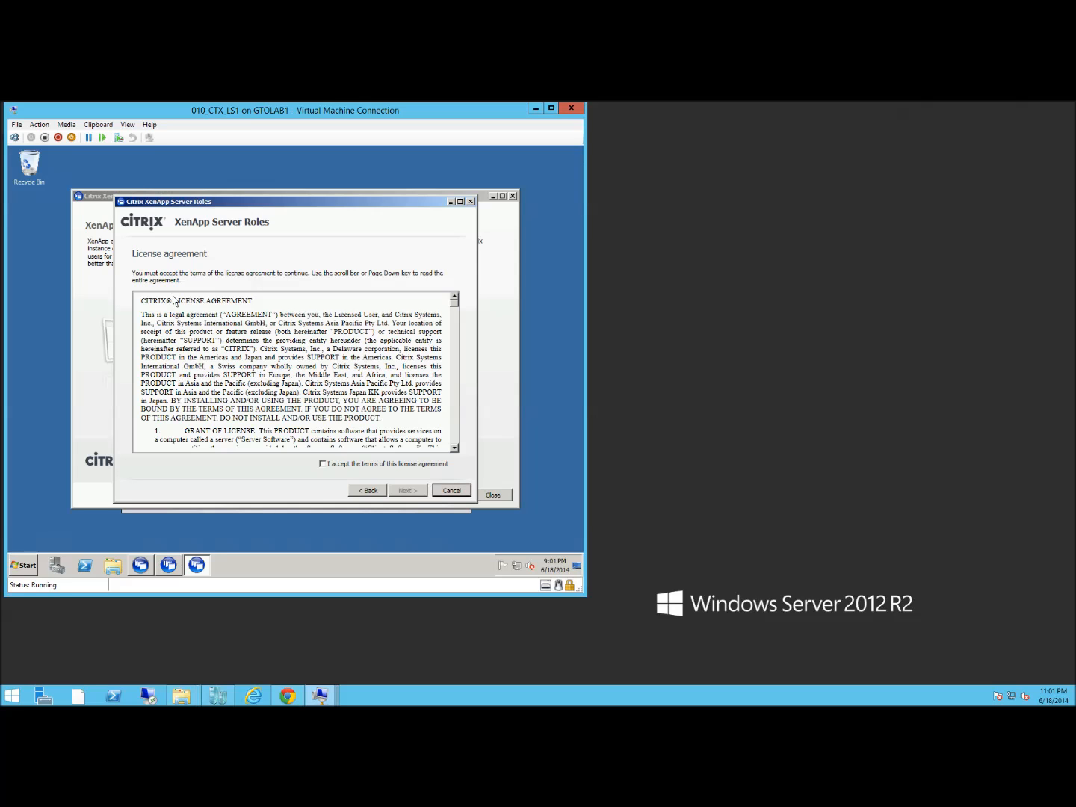
left_click(323, 464)
left_click(420, 489)
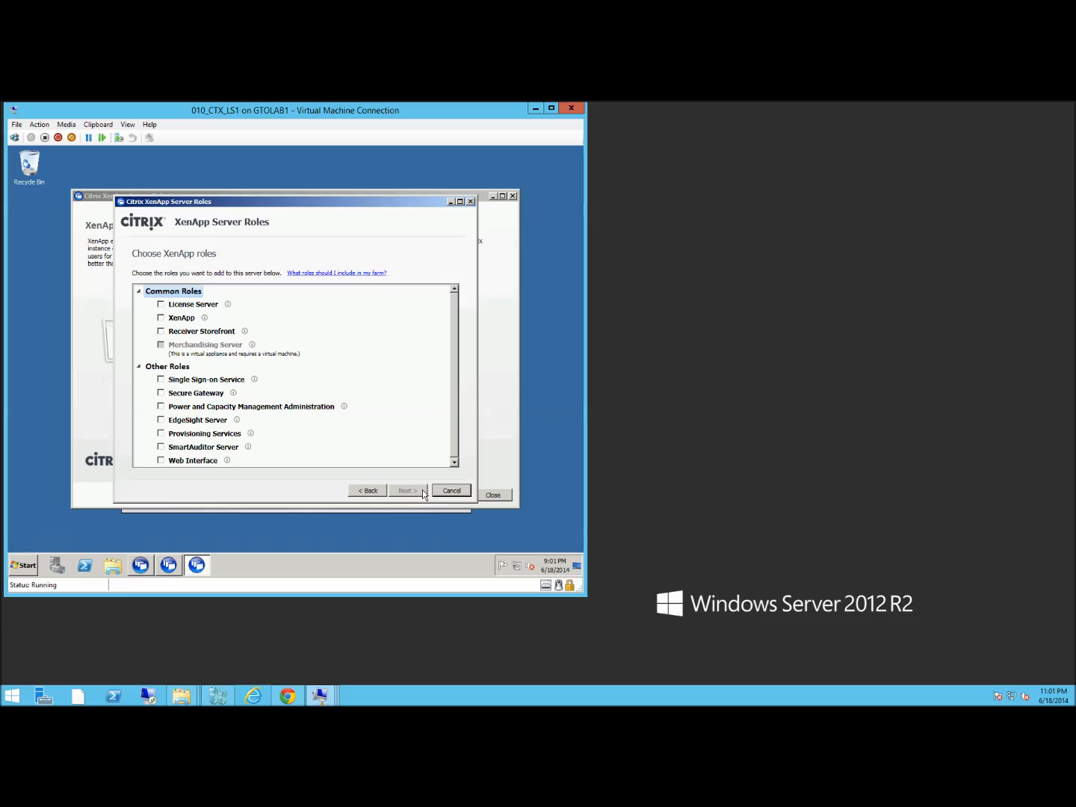
Select the License Server role and install it
left_click(162, 304)
mouse_move(228, 306)
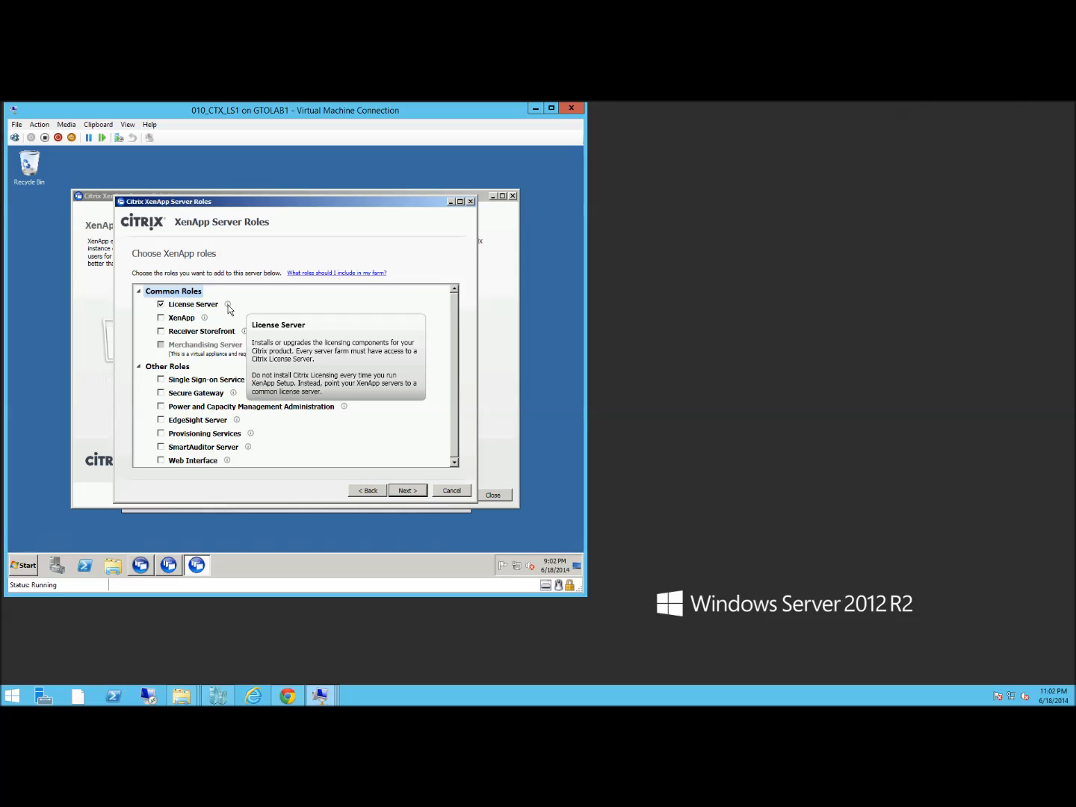
left_click(408, 496)
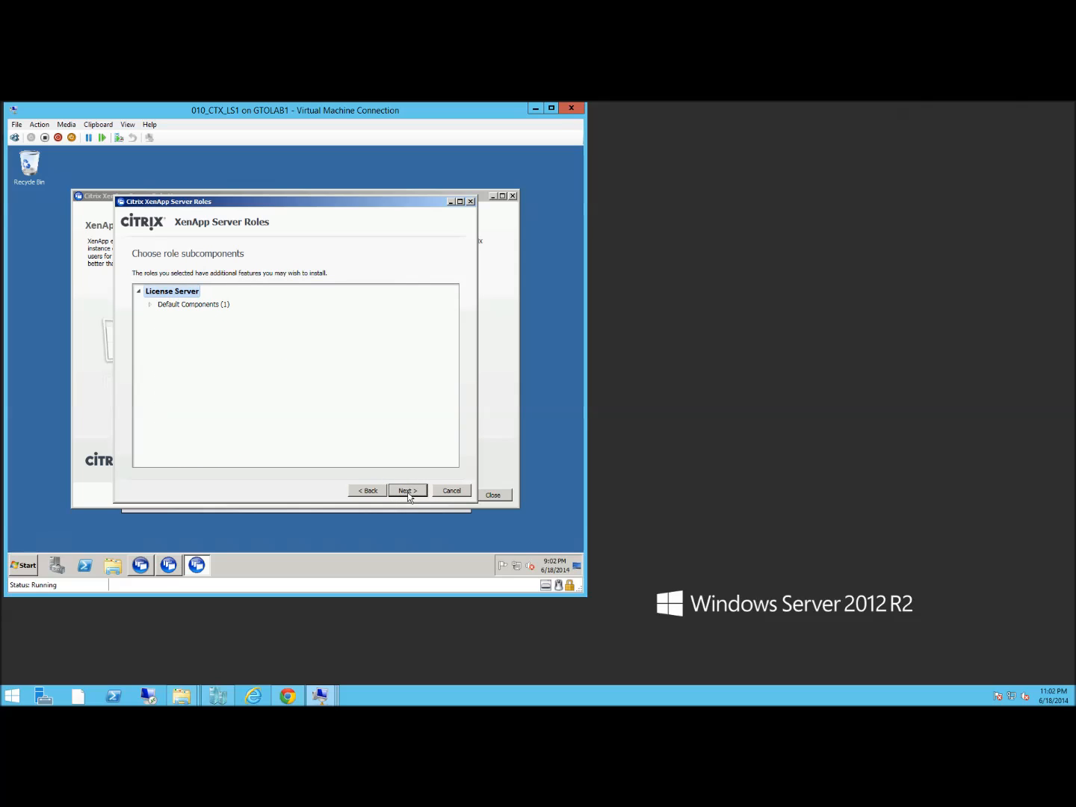
left_click(408, 494)
left_click(408, 493)
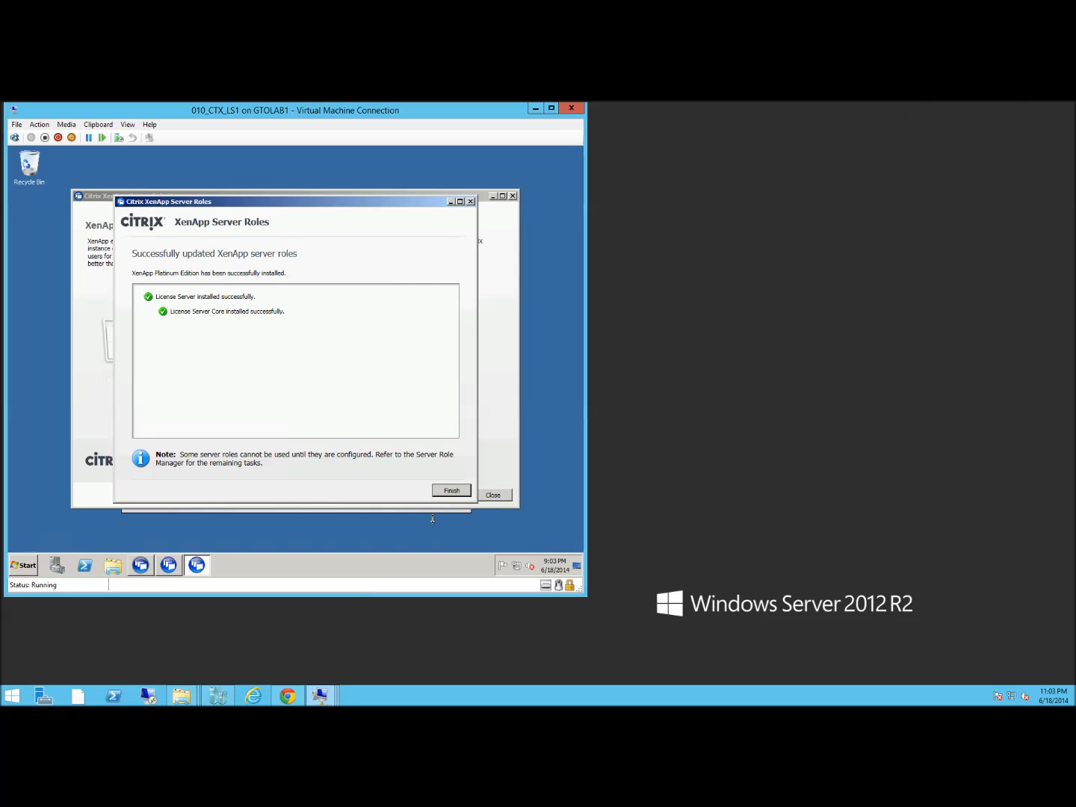
Configure the license server with ports 27000, 7279 and 8082 and an admin console password
left_click(452, 492)
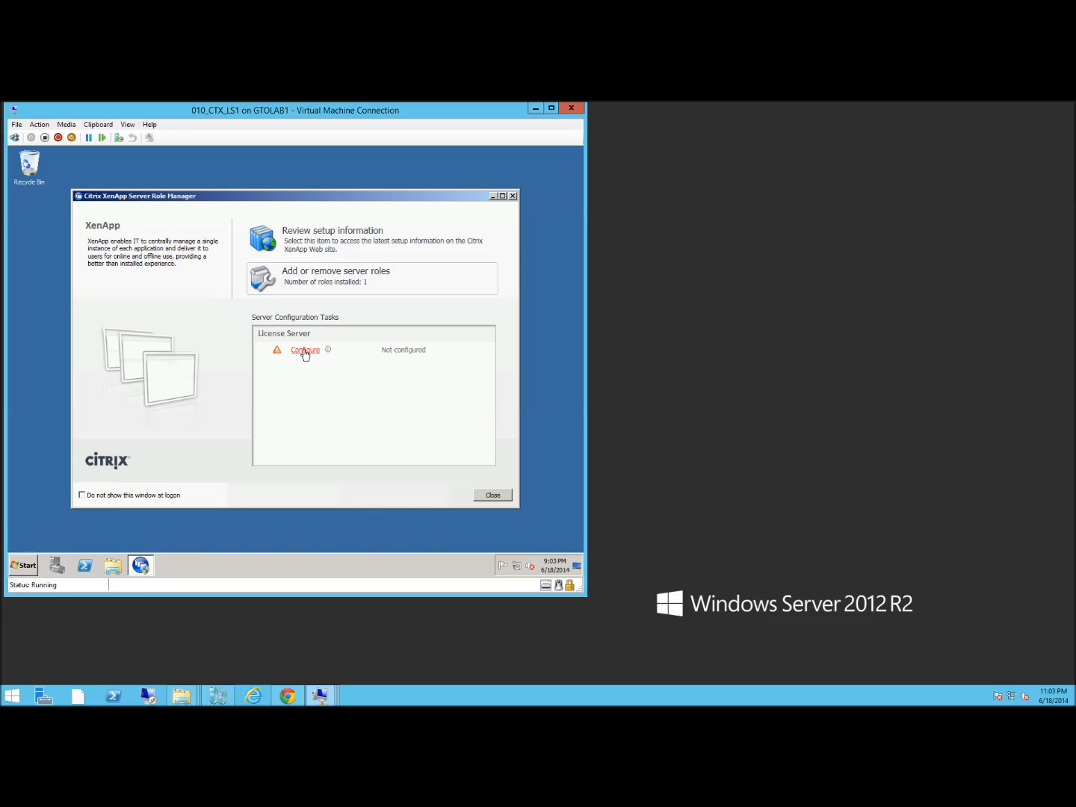
left_click(304, 351)
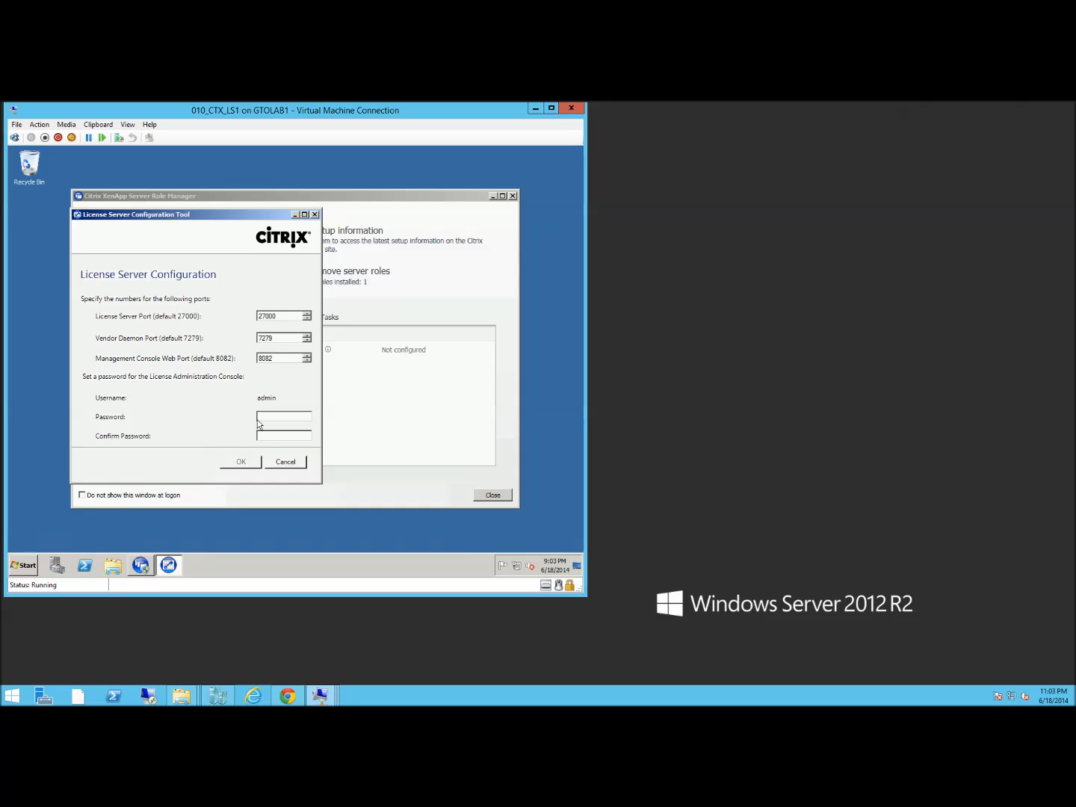
type("**************")
left_click(239, 464)
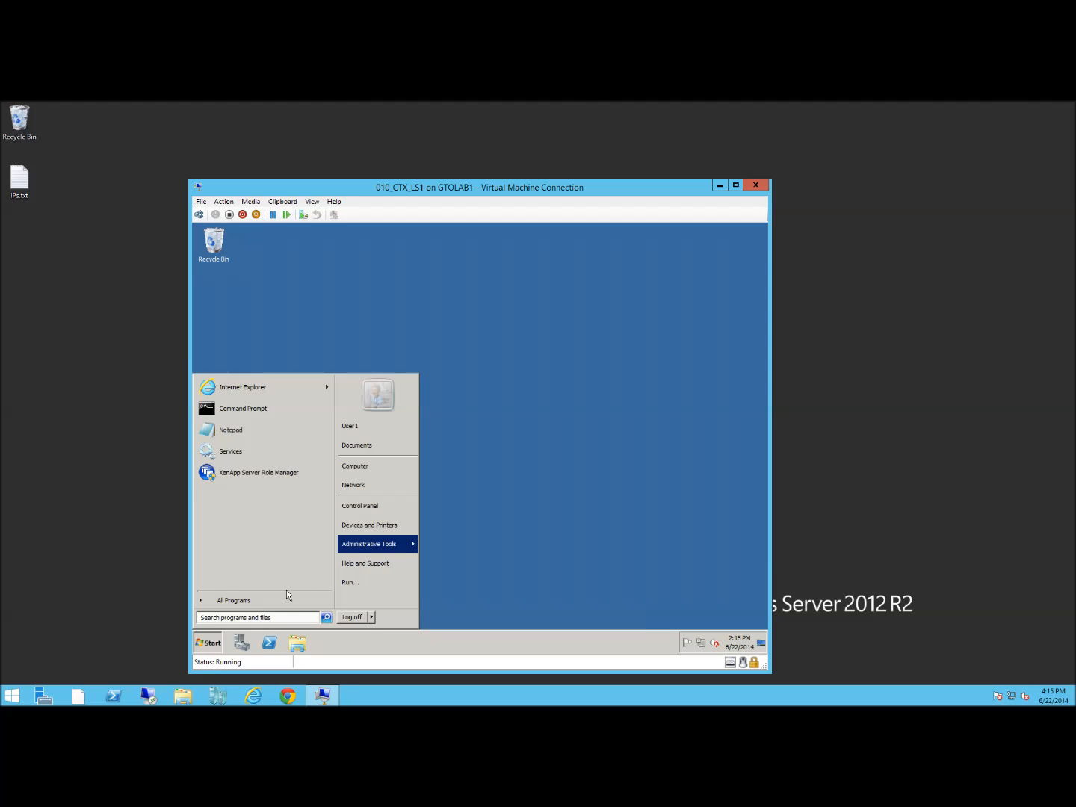
Launch the Citrix License Administration Console from the Start menu and maximise it
left_click(243, 601)
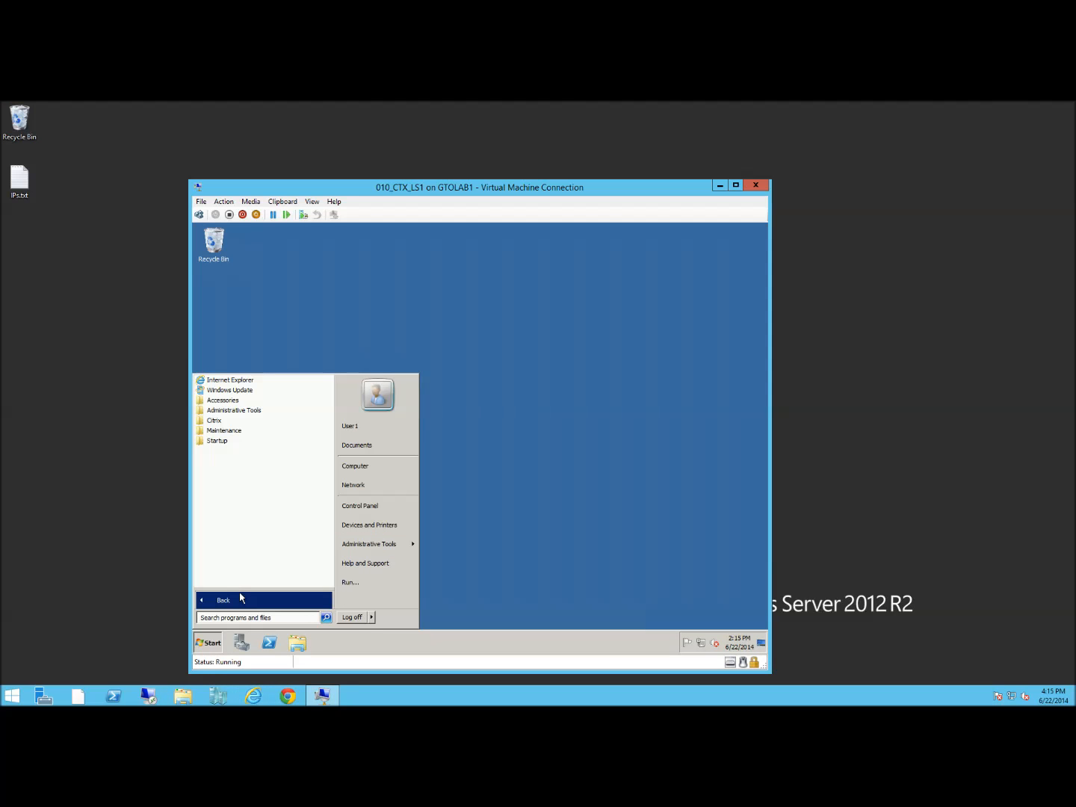
left_click(222, 420)
left_click(232, 431)
left_click(236, 441)
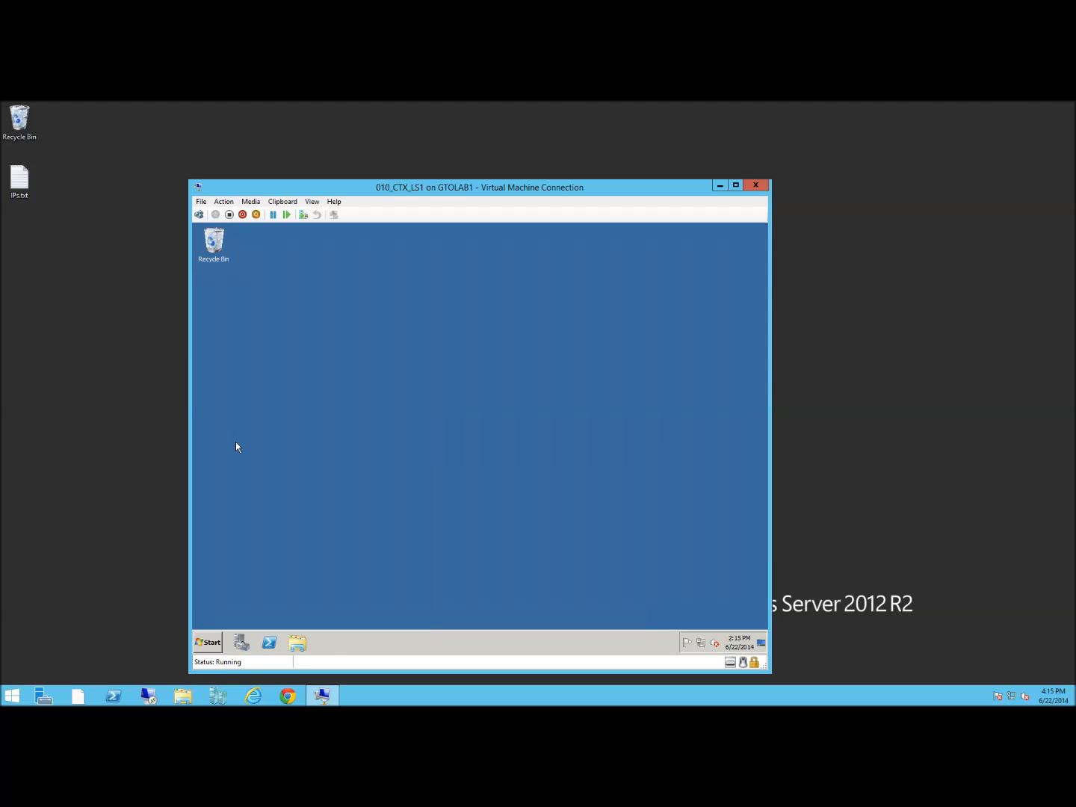
left_click(654, 260)
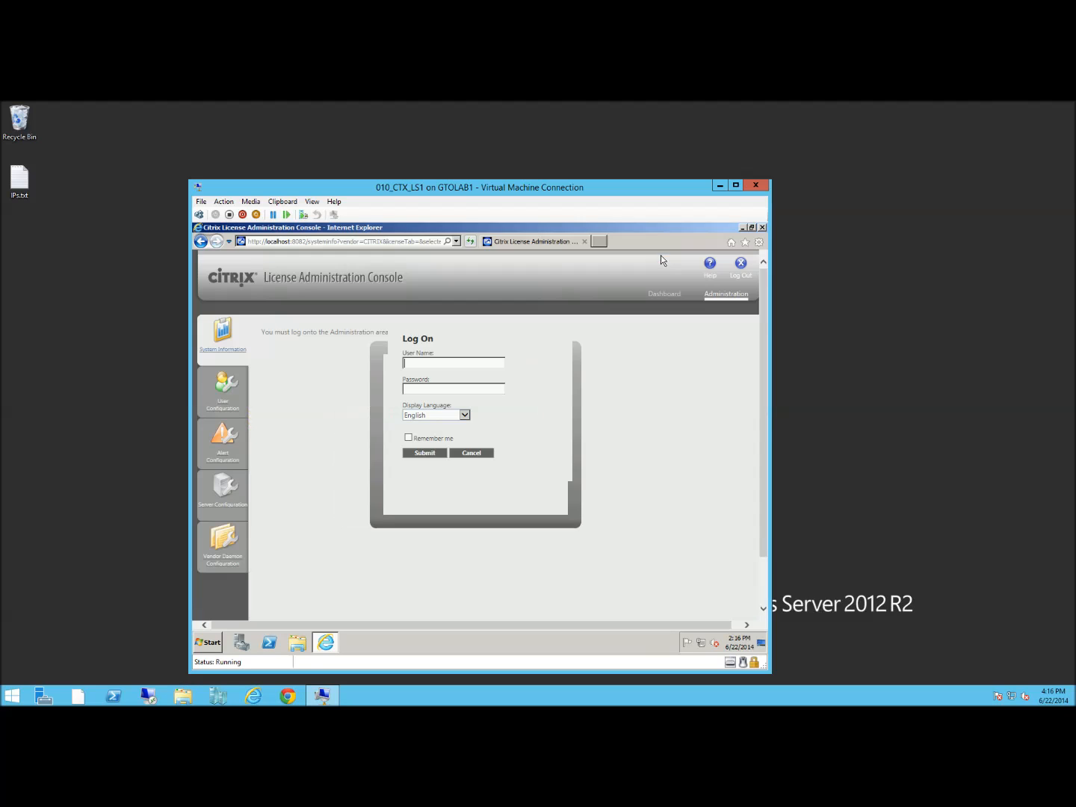
Log on as admin with the console password and open Vendor Daemon Configuration
type("admin")
key("Tab")
type("********")
key("Return")
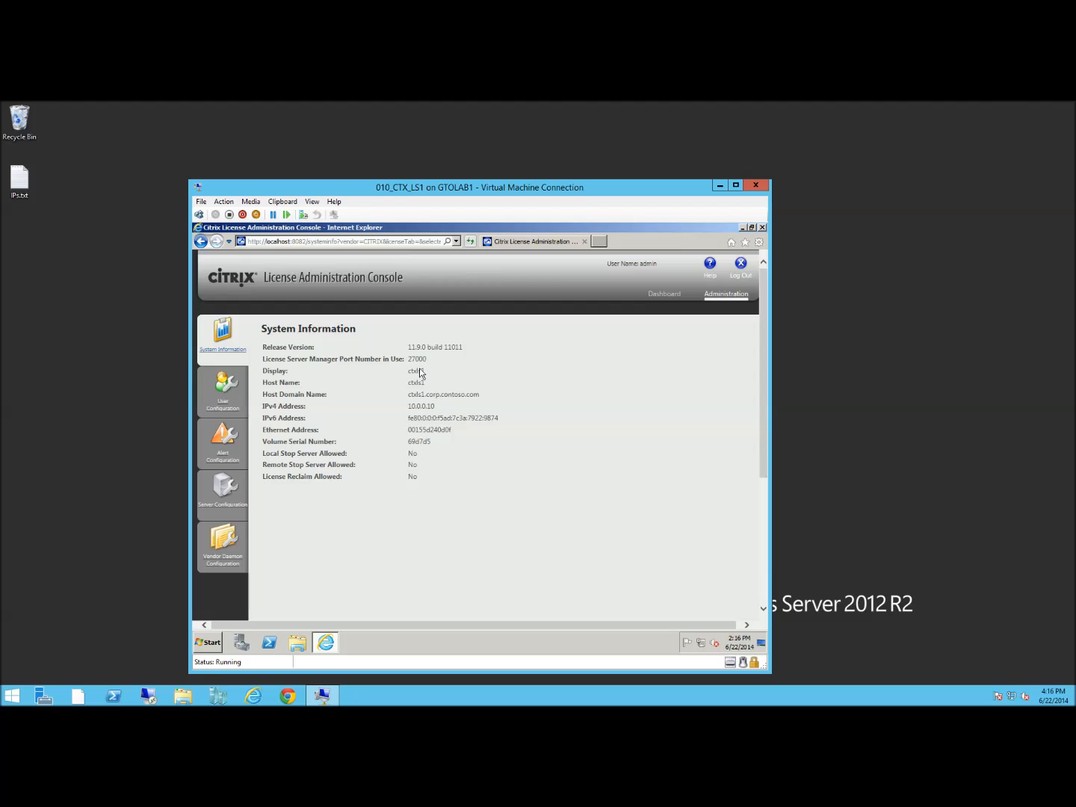
left_click(226, 562)
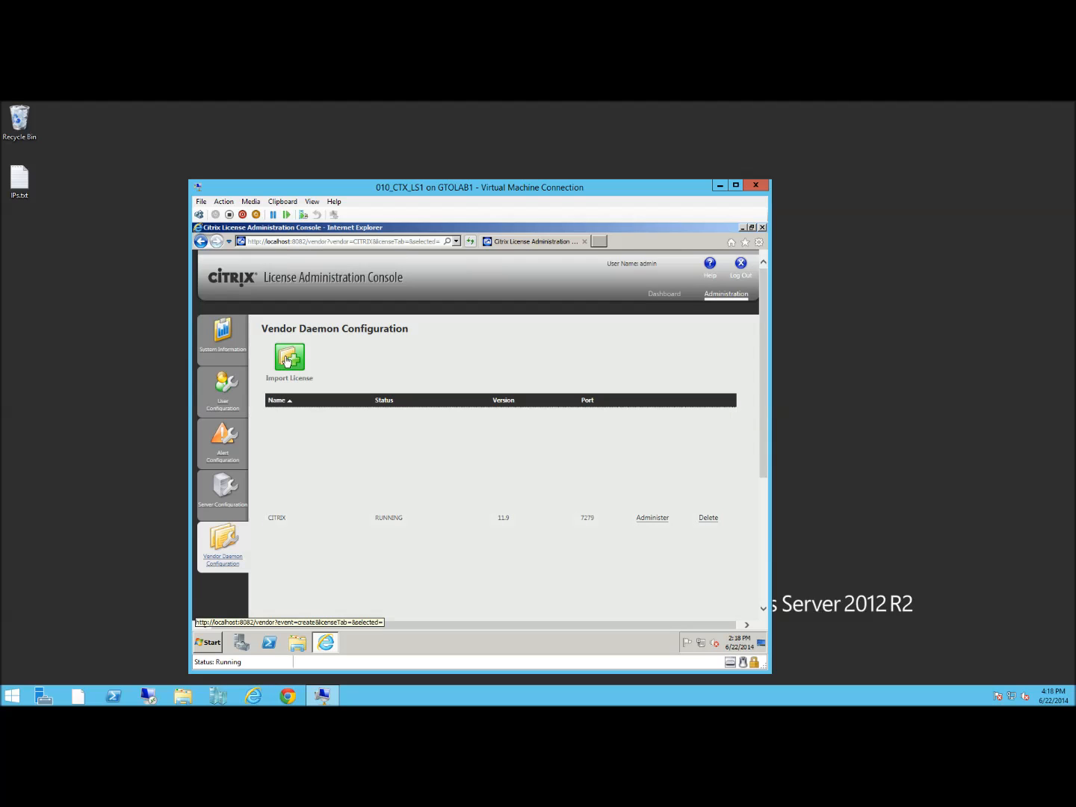
Import the .lic license file from C:\temp-ctxls1 into the license server
left_click(287, 361)
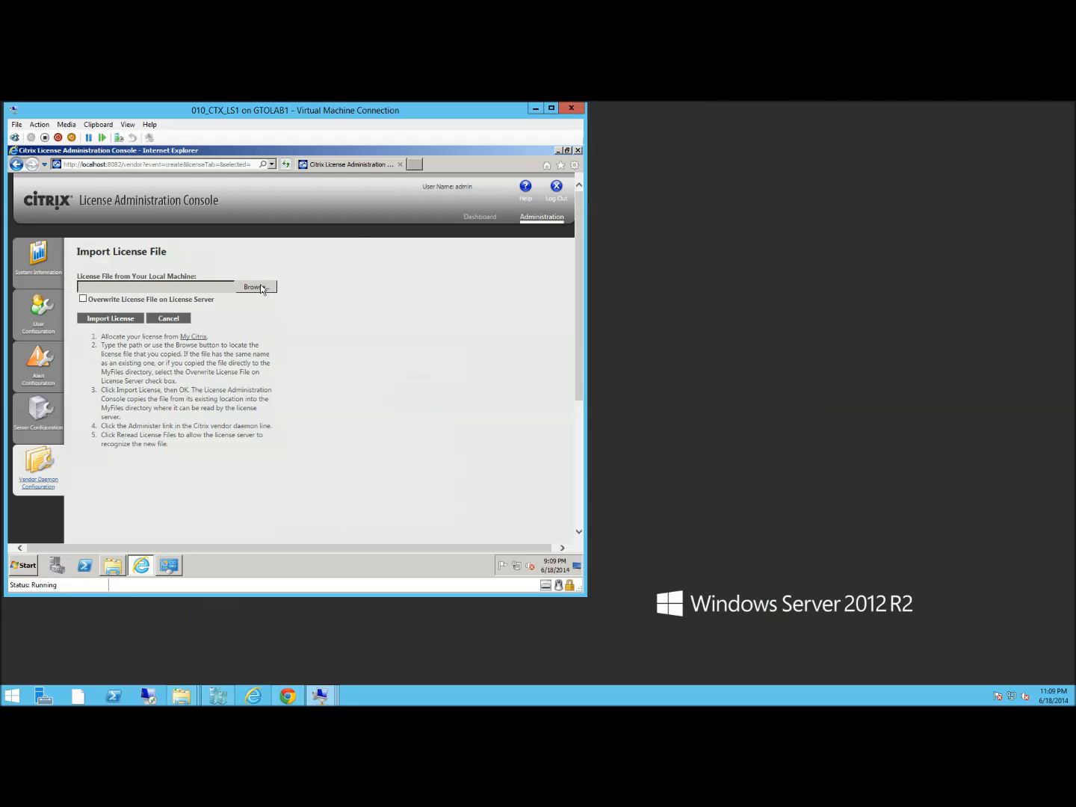
left_click(260, 285)
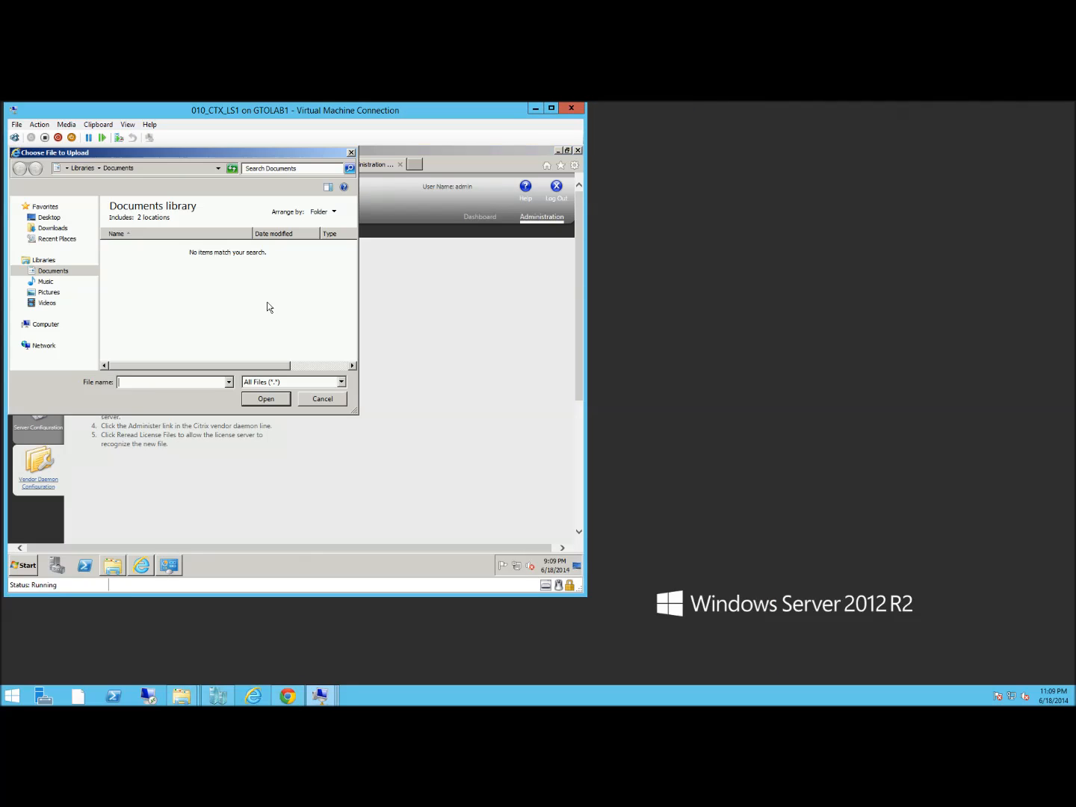
left_click(39, 326)
double_click(146, 231)
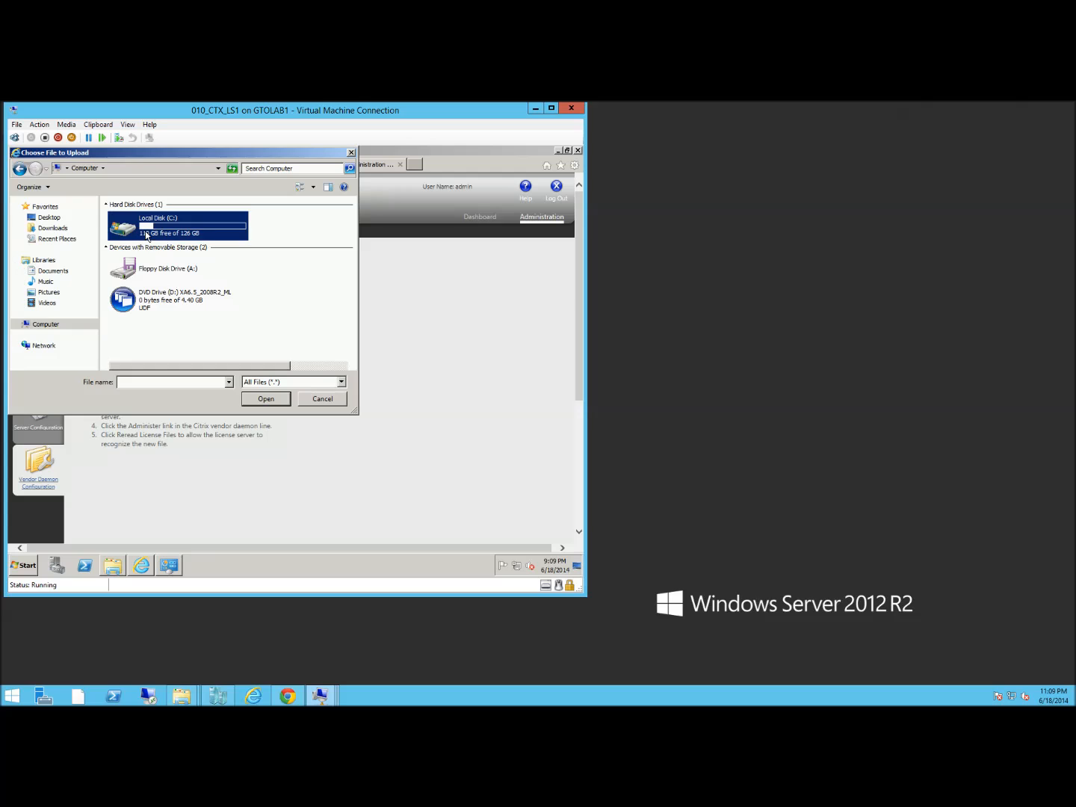
double_click(135, 268)
left_click(147, 219)
double_click(146, 218)
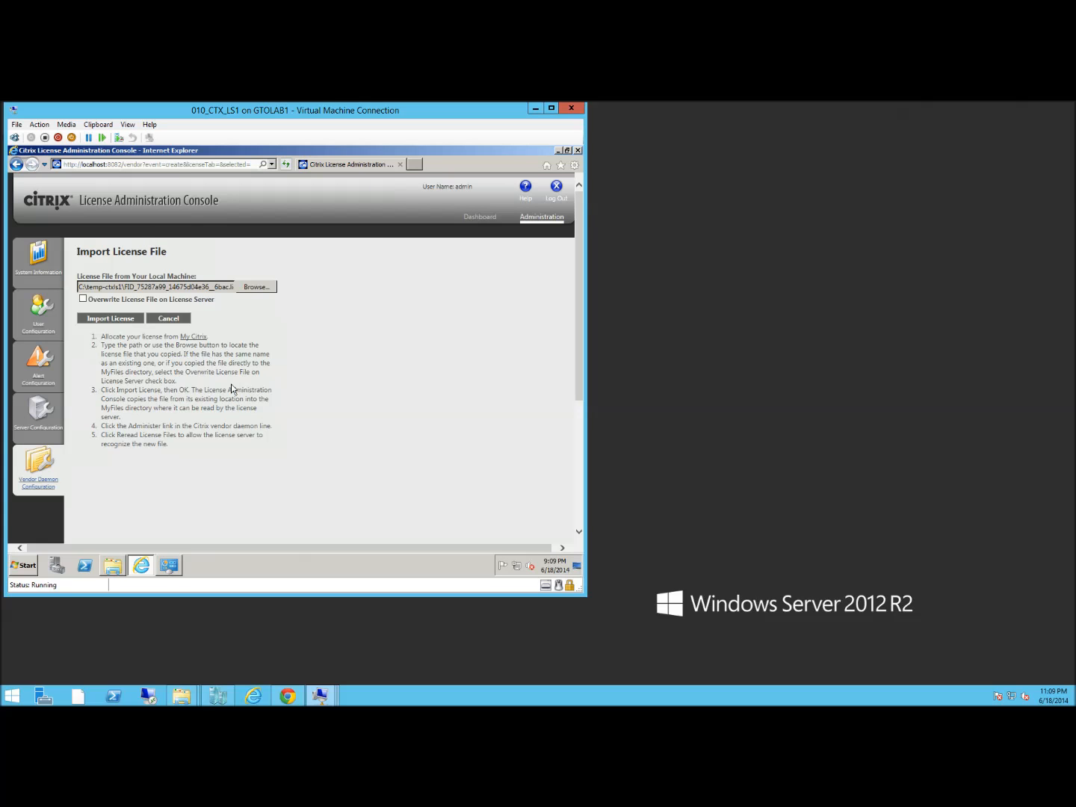
left_click(87, 319)
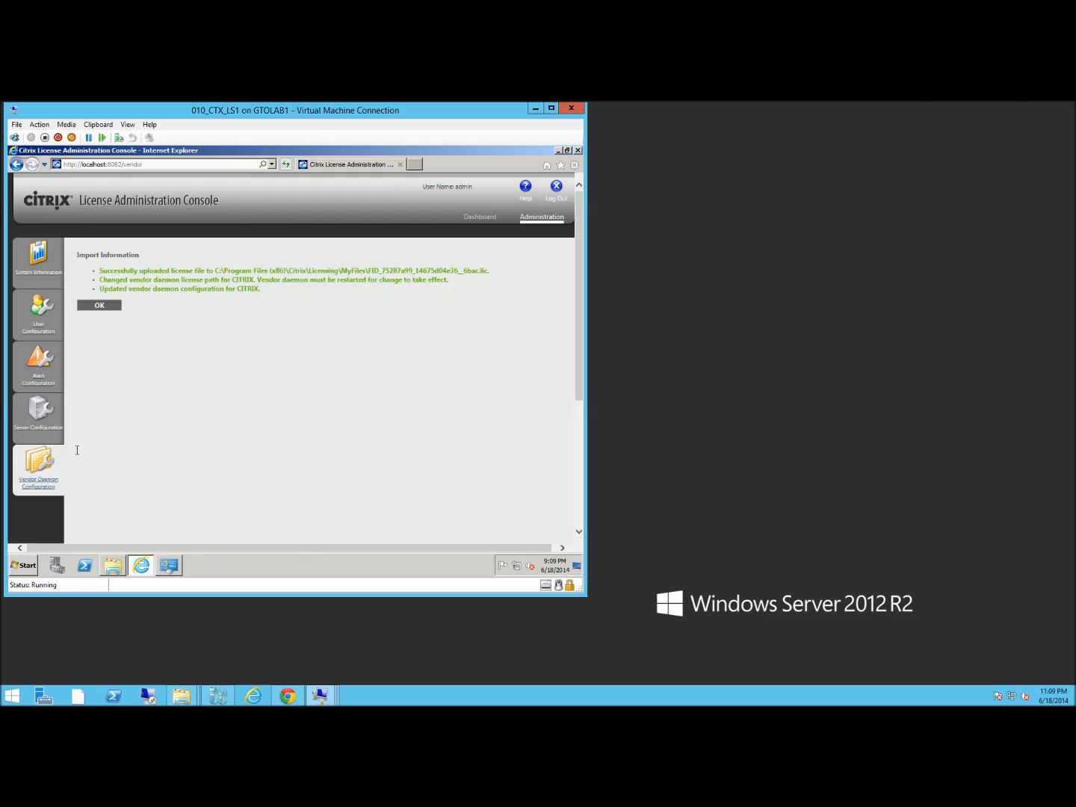
left_click(49, 490)
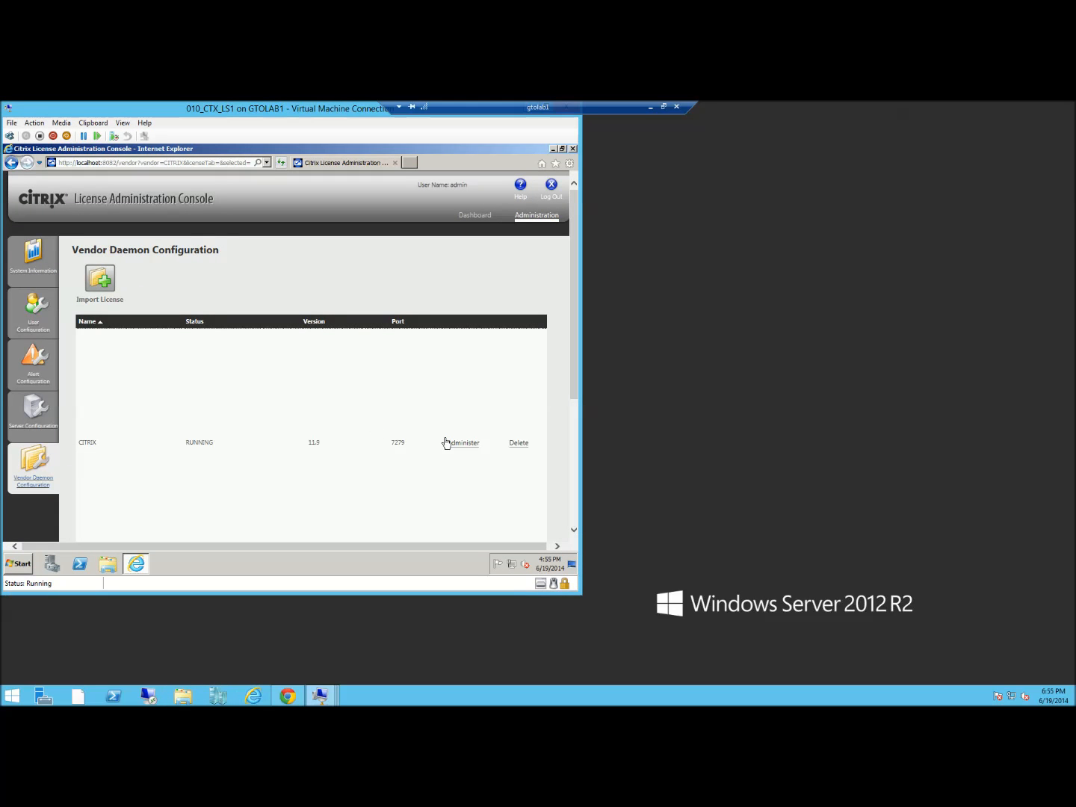
Reread the CITRIX daemon's license files and expand the XenApp Advanced, Enterprise and Platinum rows on the Dashboard
left_click(464, 444)
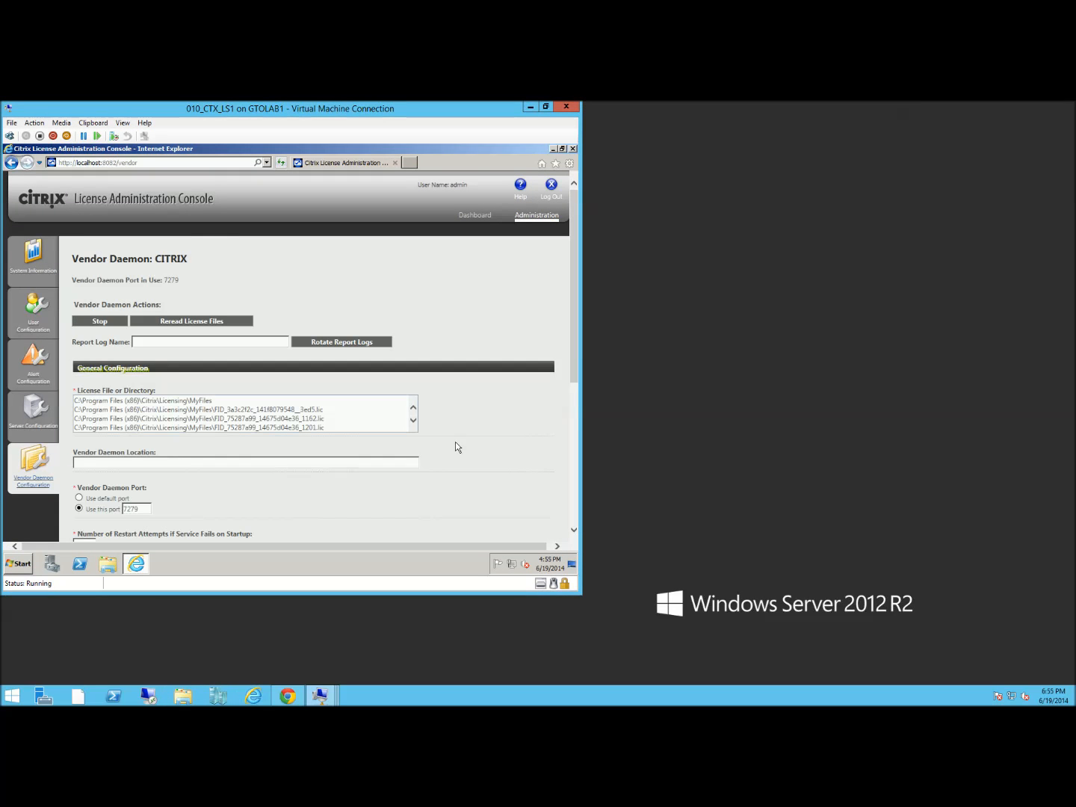
left_click(184, 322)
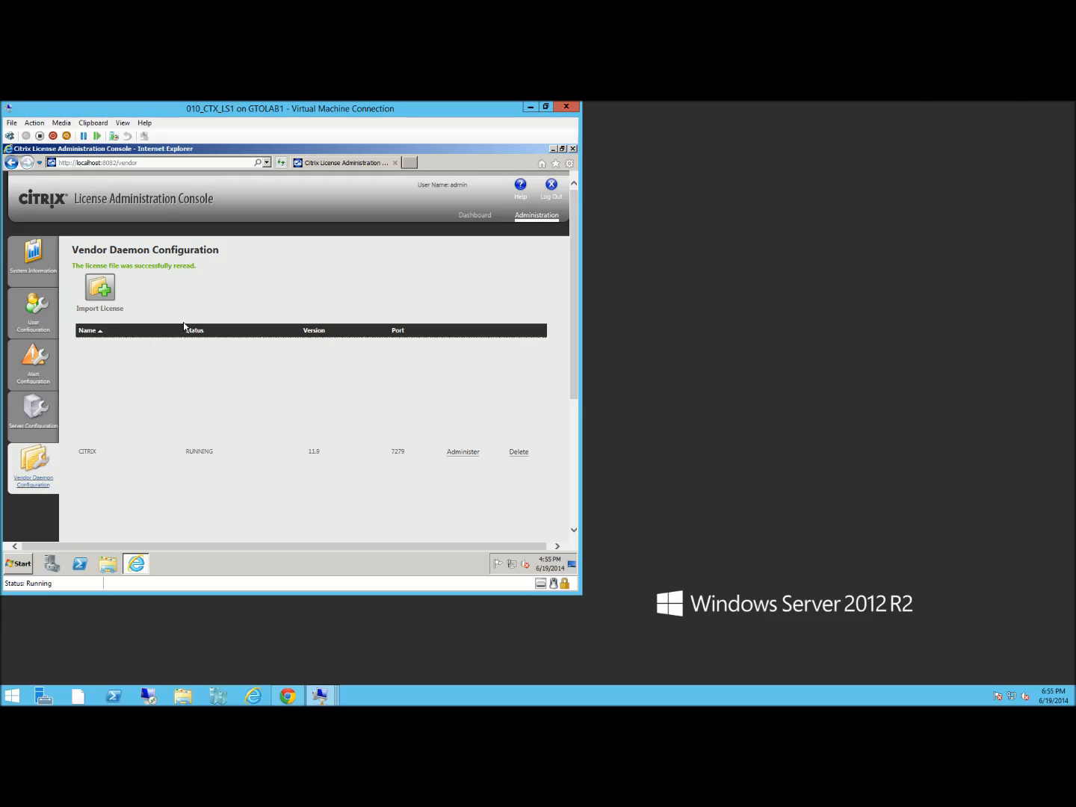
left_click(480, 216)
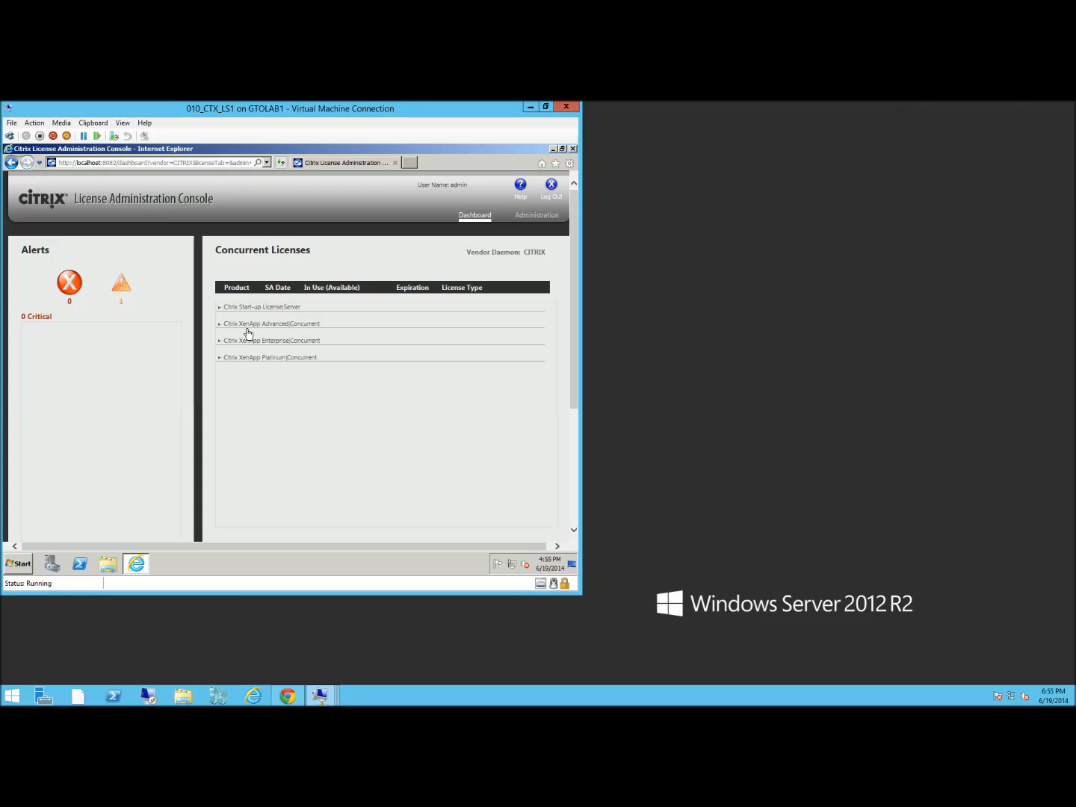
left_click(250, 328)
left_click(239, 351)
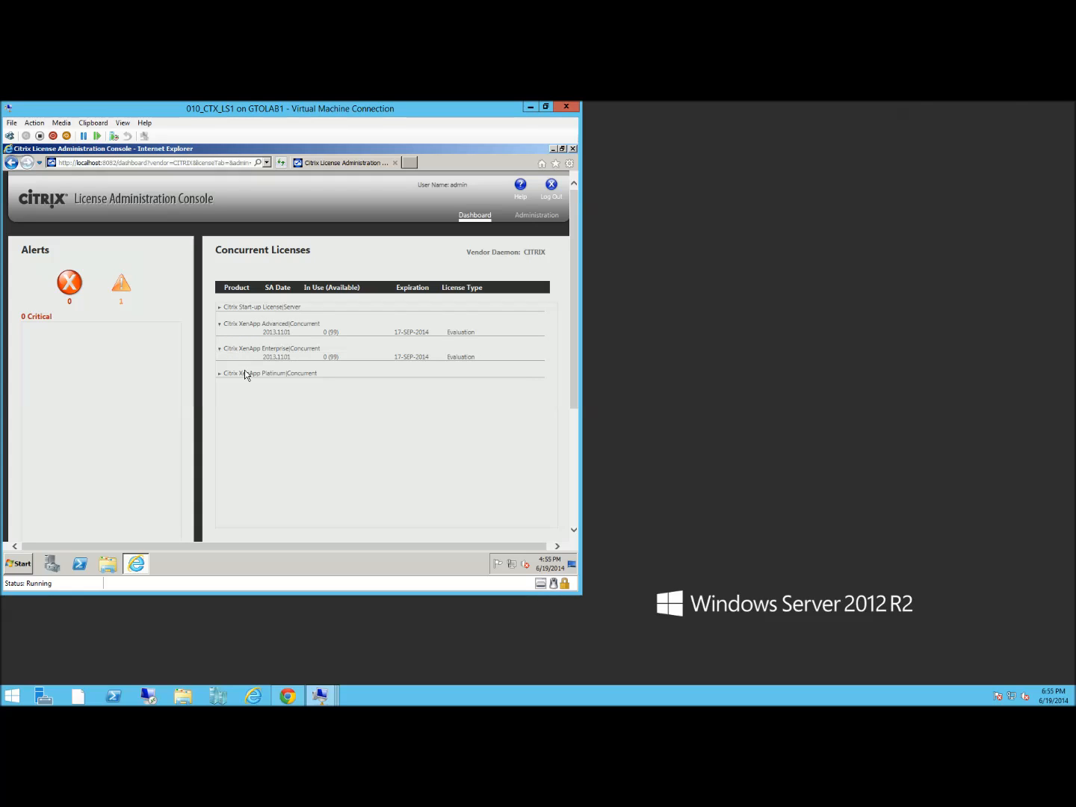
left_click(246, 376)
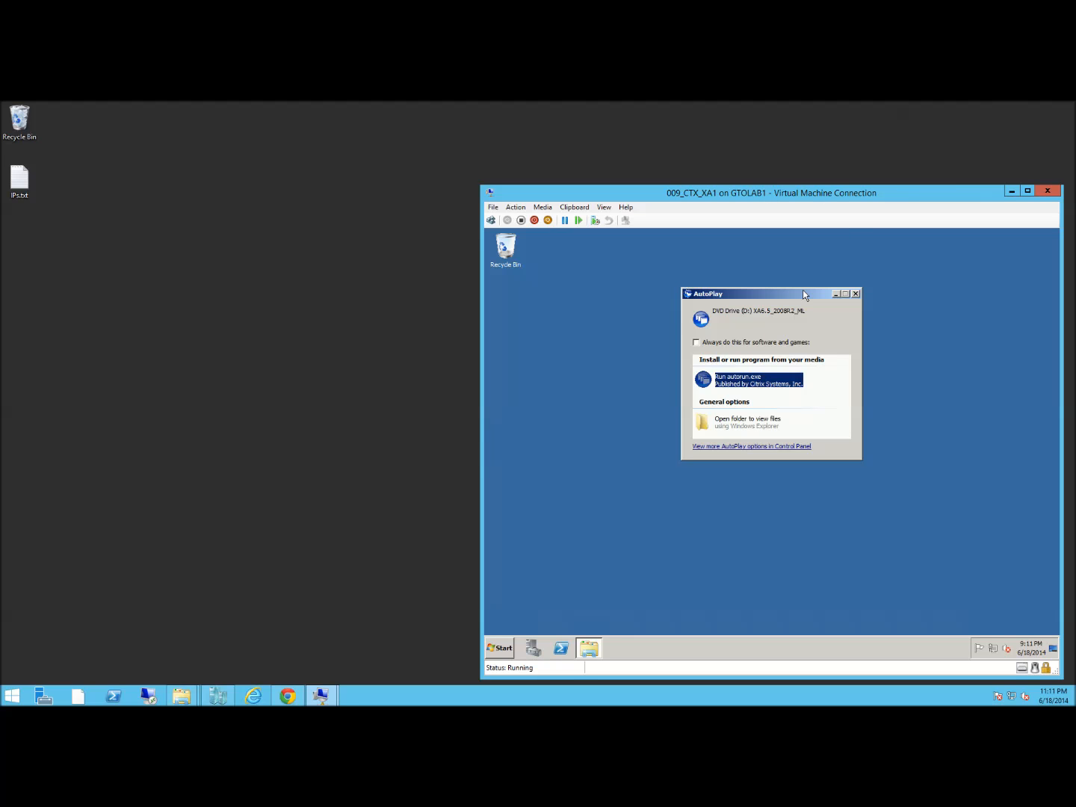
Launch the XenApp installer on 009_CTX_XA1 and begin adding server roles
key("Return")
left_click(816, 390)
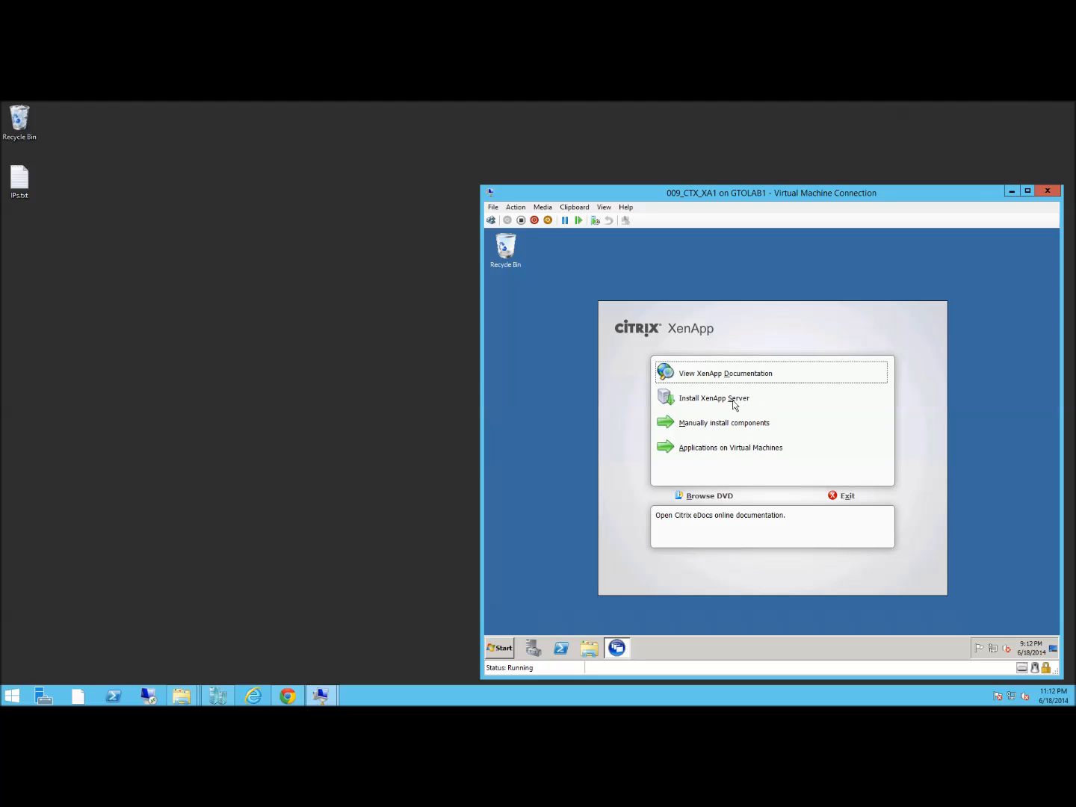
left_click(733, 404)
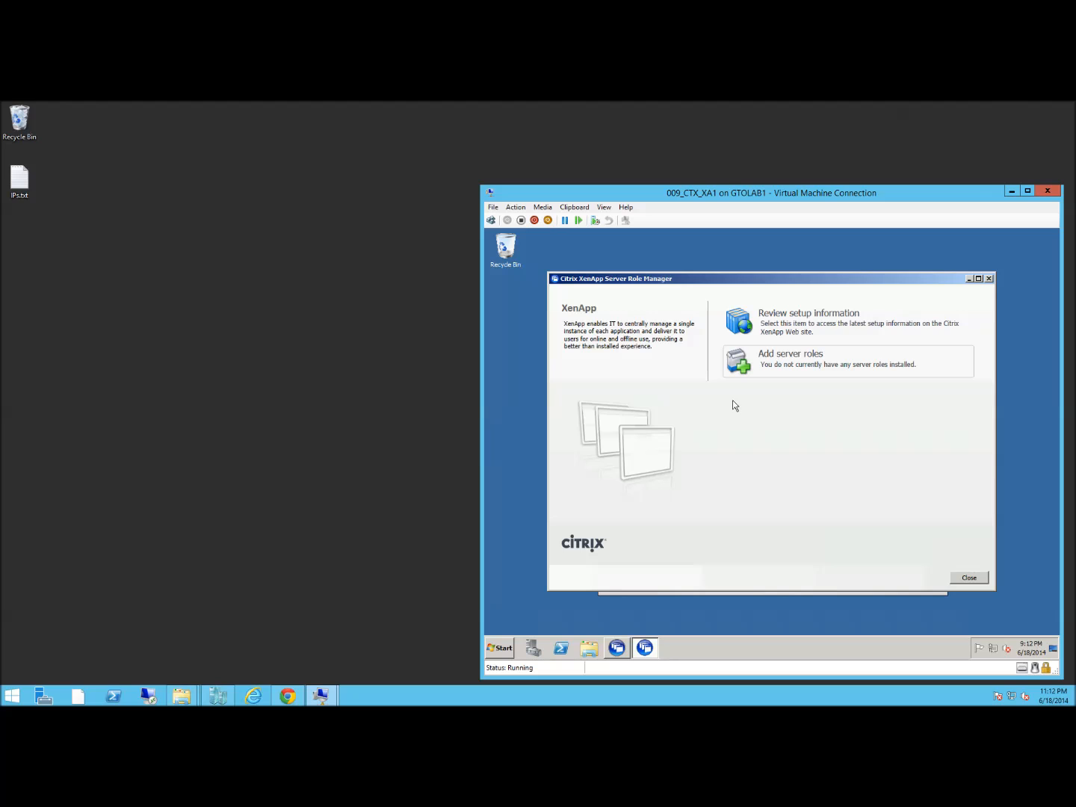
left_click(791, 364)
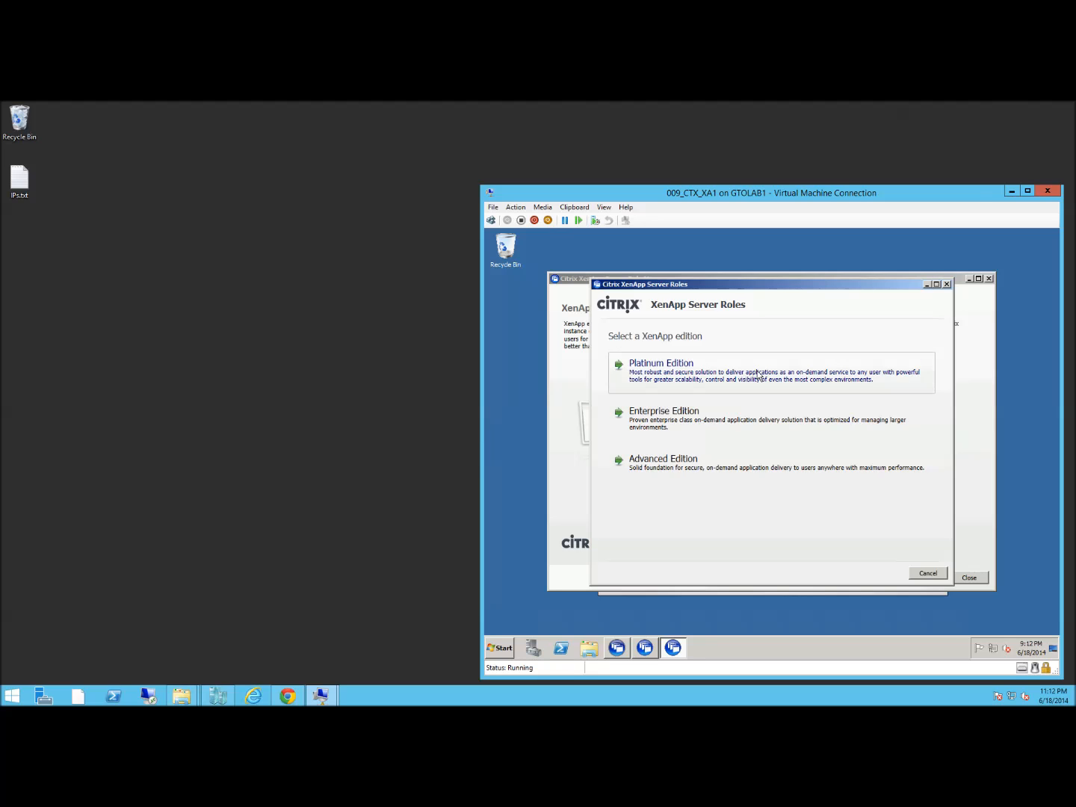
Choose XenApp Platinum Edition and accept the licence agreement
left_click(758, 374)
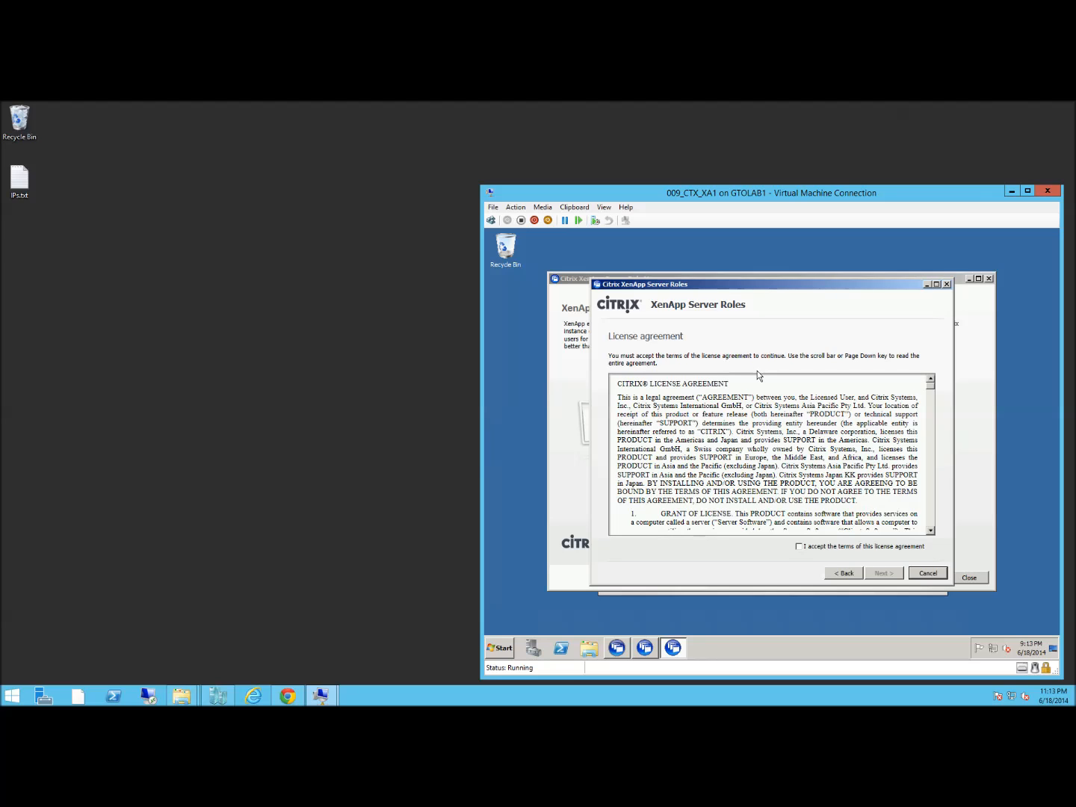
left_click(800, 547)
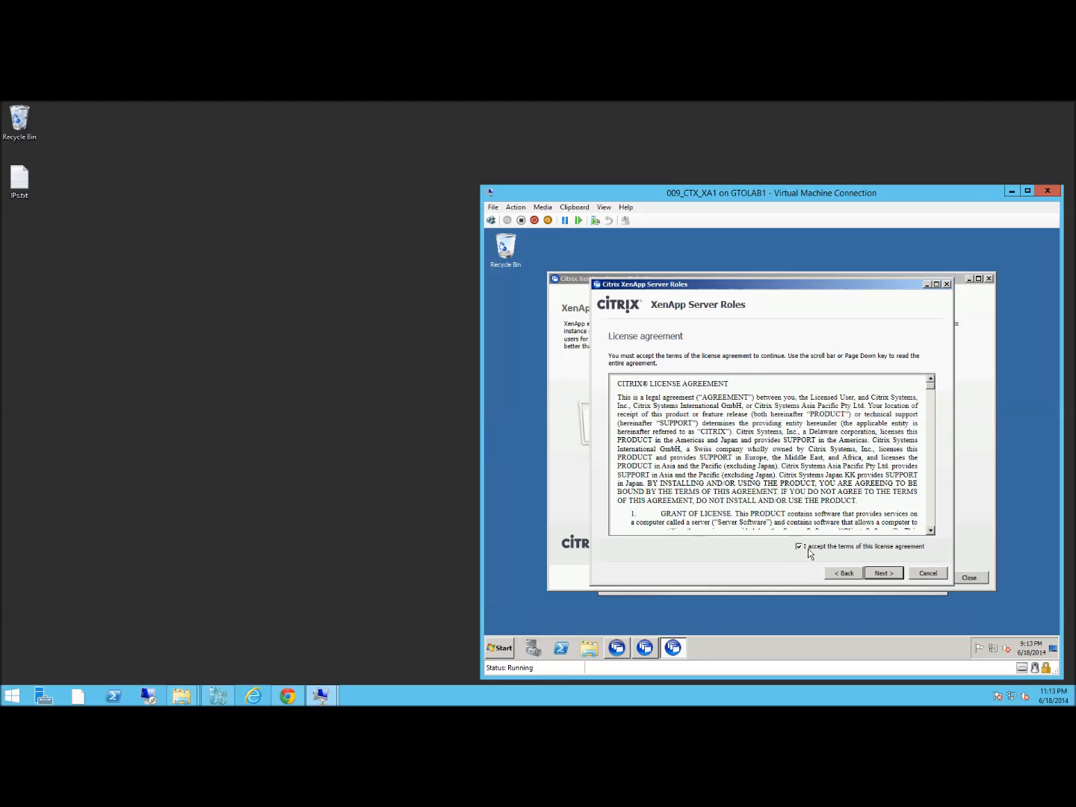
left_click(885, 575)
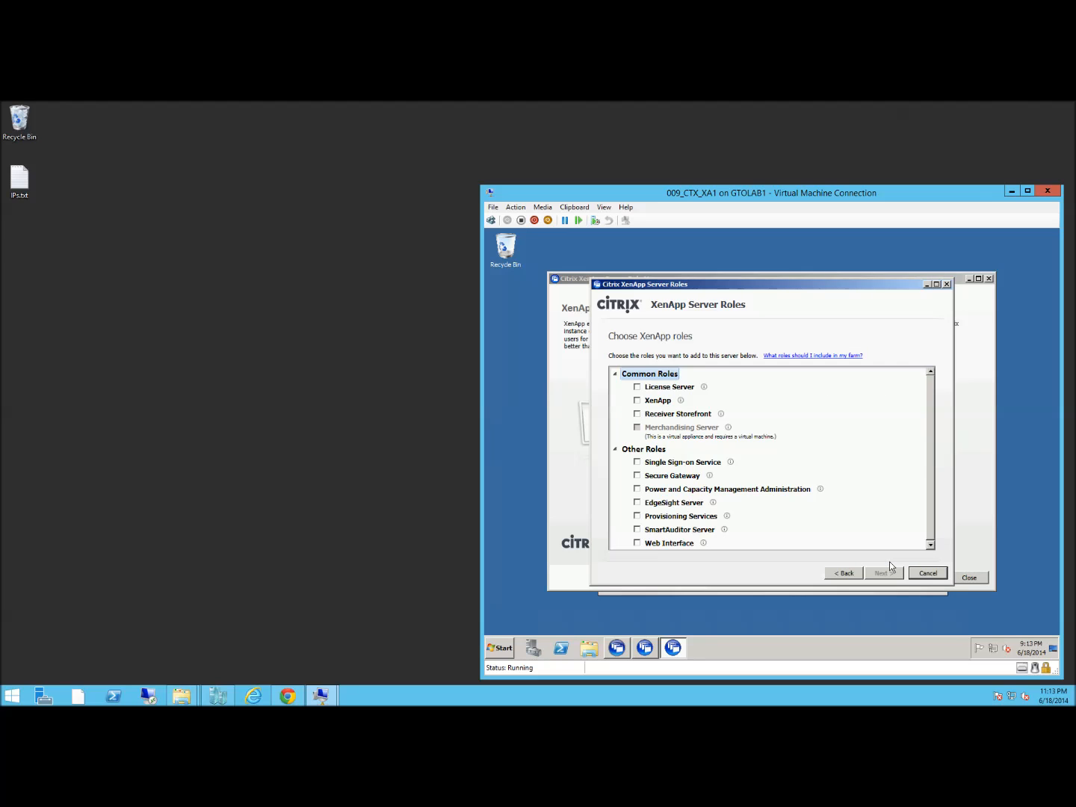
Install the XenApp role with XML Service IIS Integration
left_click(636, 400)
left_click(883, 575)
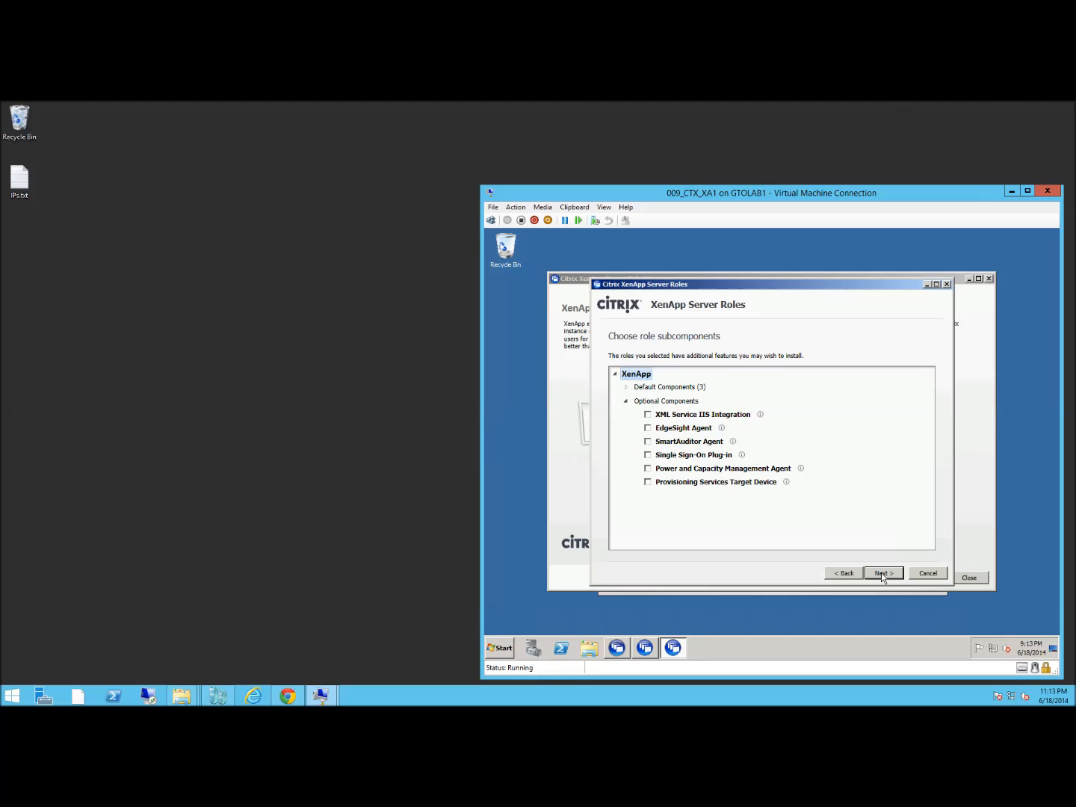
left_click(648, 415)
left_click(885, 575)
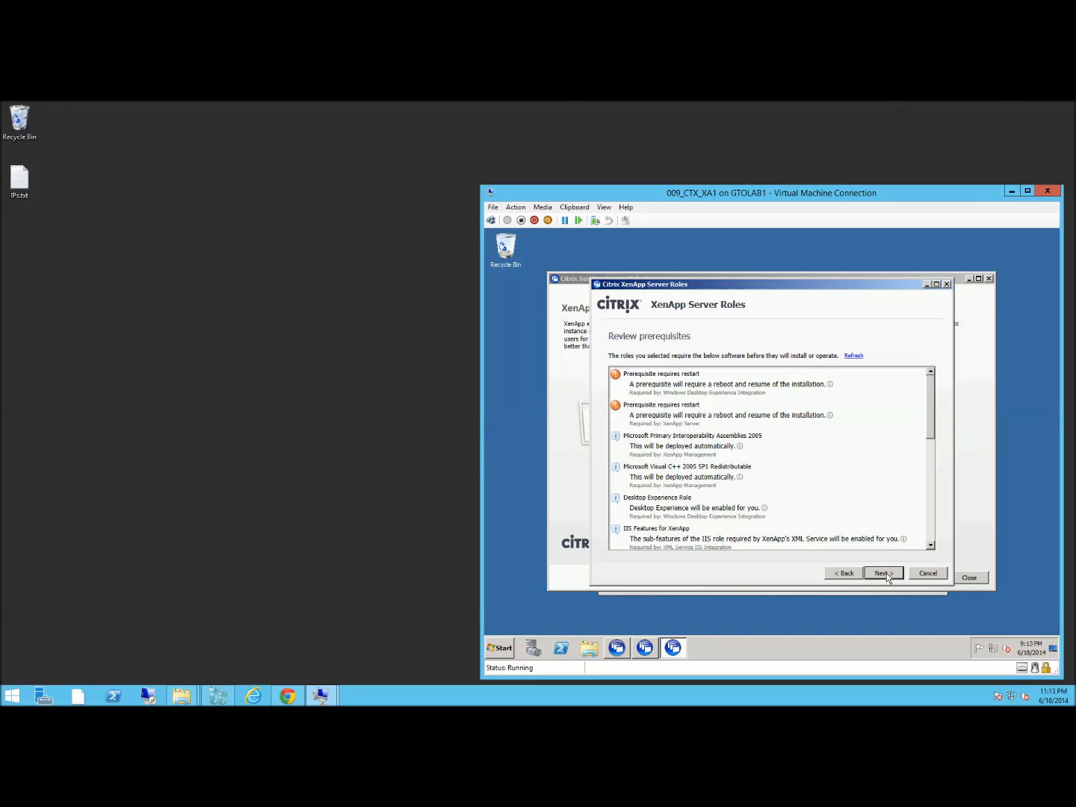
left_click(885, 574)
left_click(885, 574)
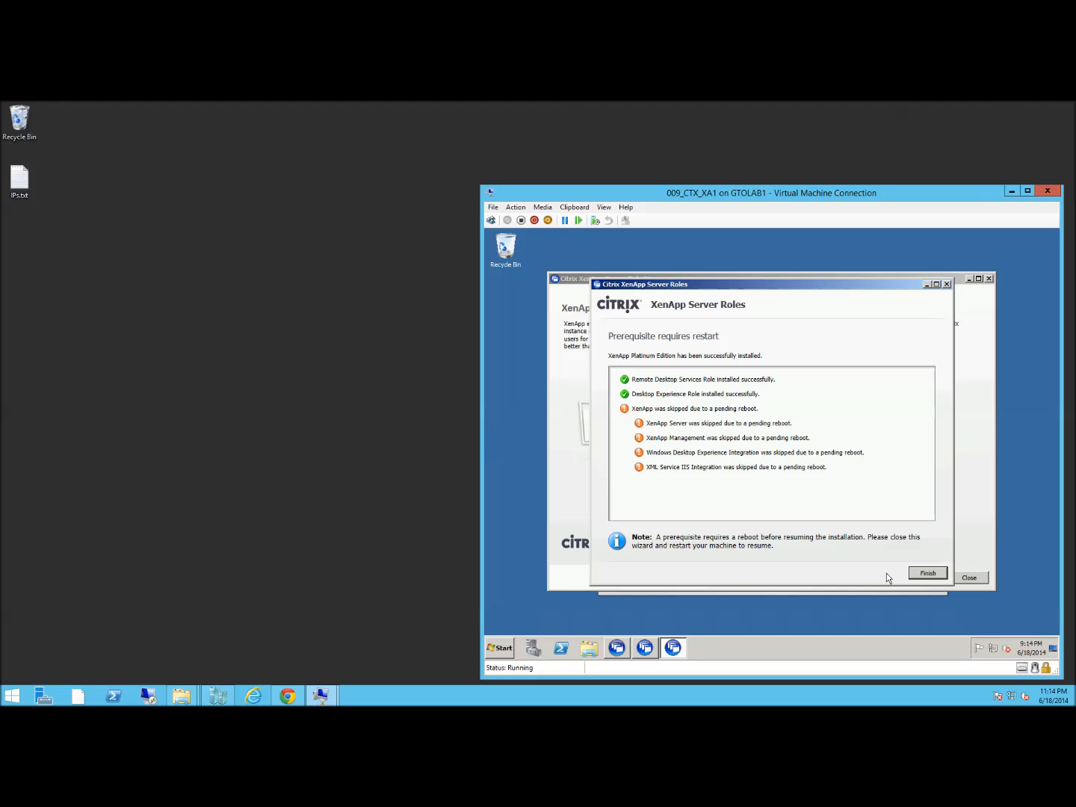
Close the roles wizard and reboot the server to finish the prerequisites
left_click(937, 574)
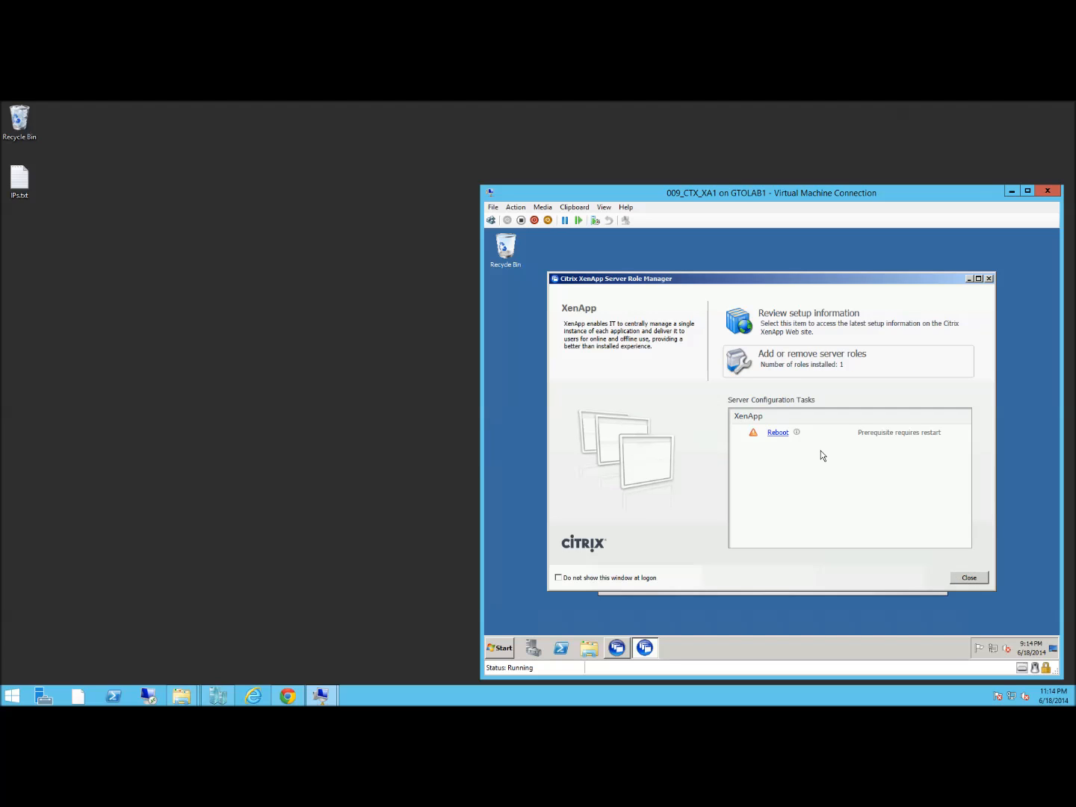
left_click(777, 433)
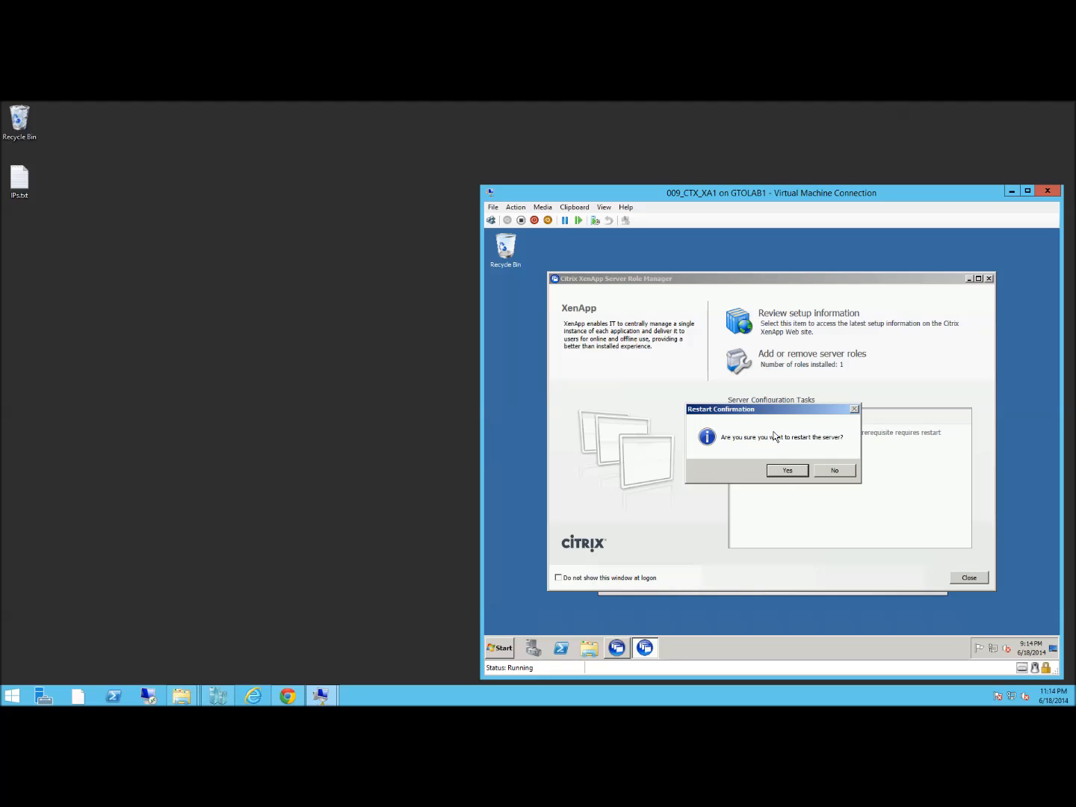
left_click(797, 470)
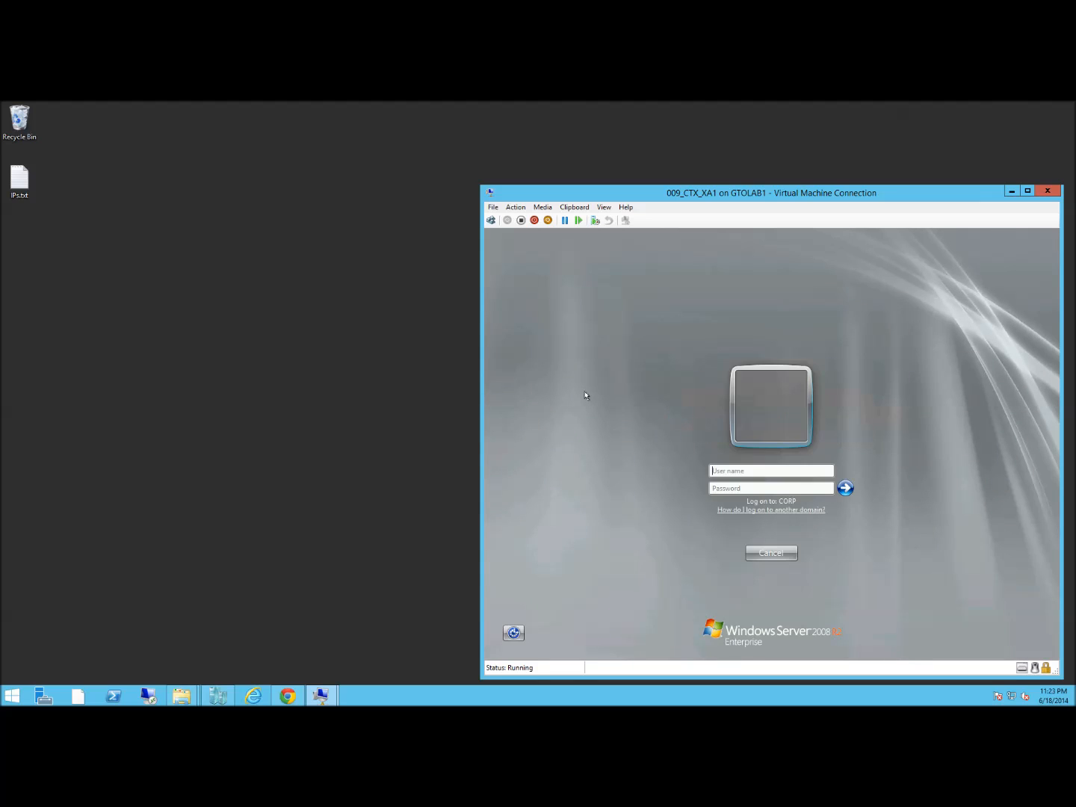
Sign back in to 009_CTX_XA1 as 'user' with the account password
type("user")
key("Tab")
type("Password1")
key("Return")
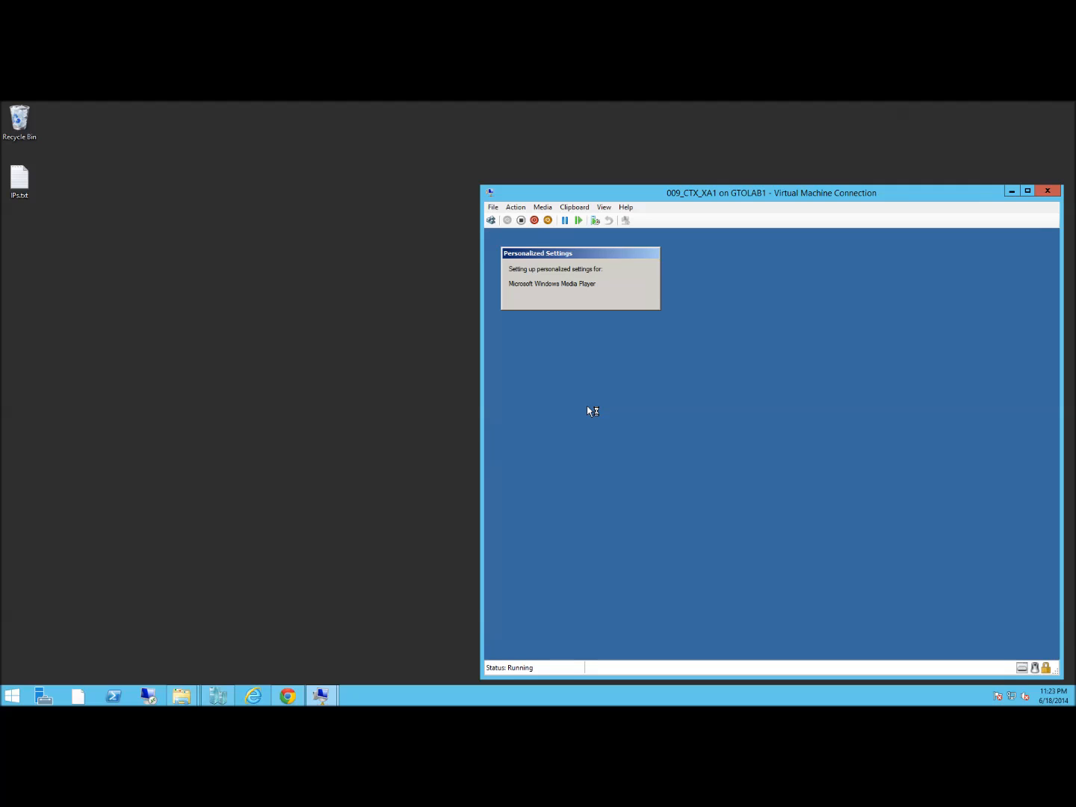
Reopen XenApp Server Role Manager from Start and resume the installation of the remaining components
left_click(498, 647)
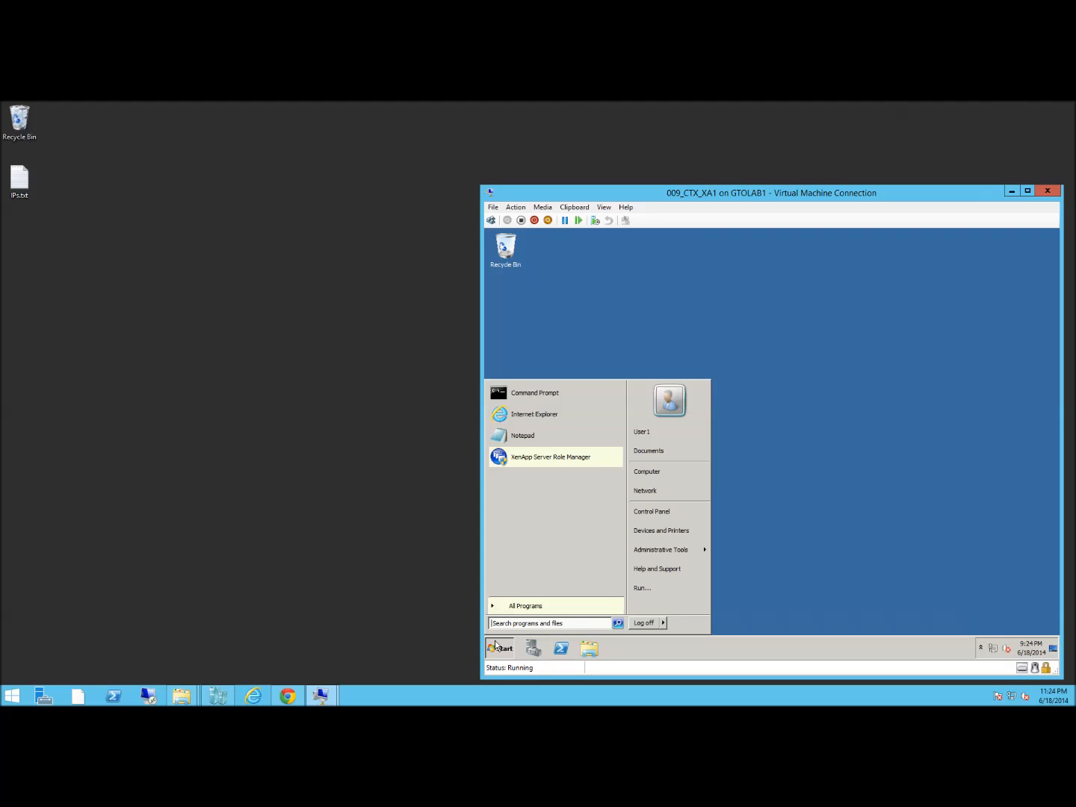
left_click(542, 461)
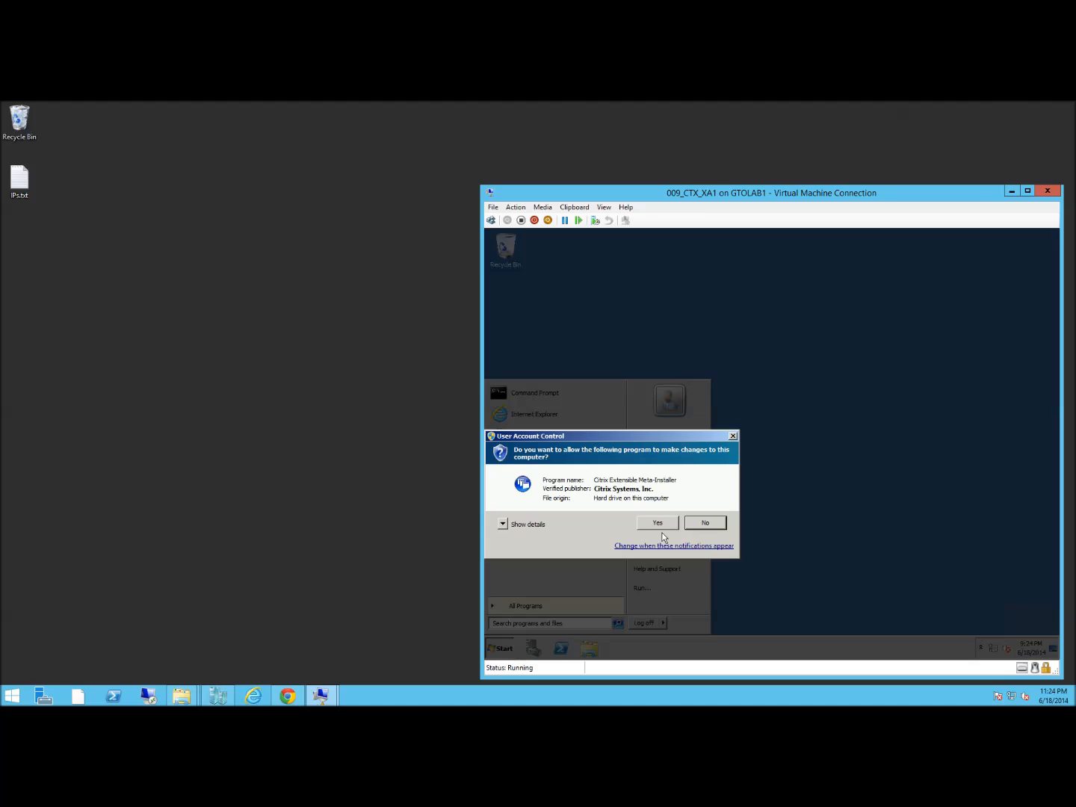
left_click(663, 526)
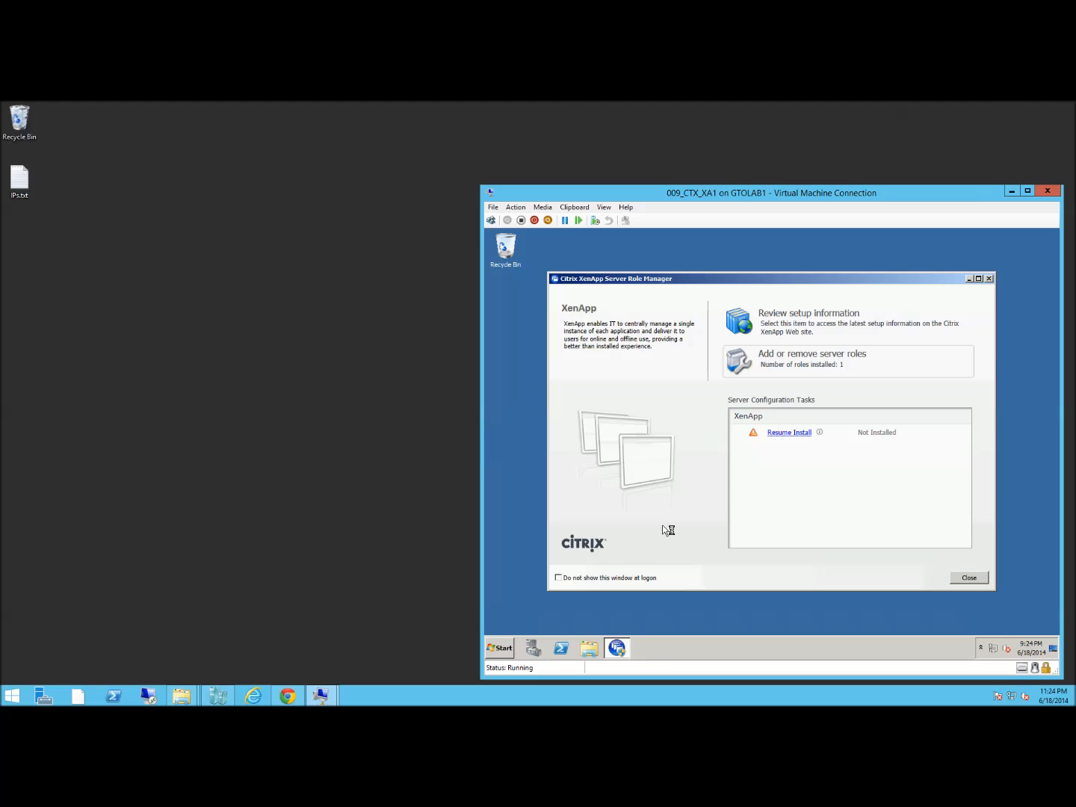
left_click(777, 435)
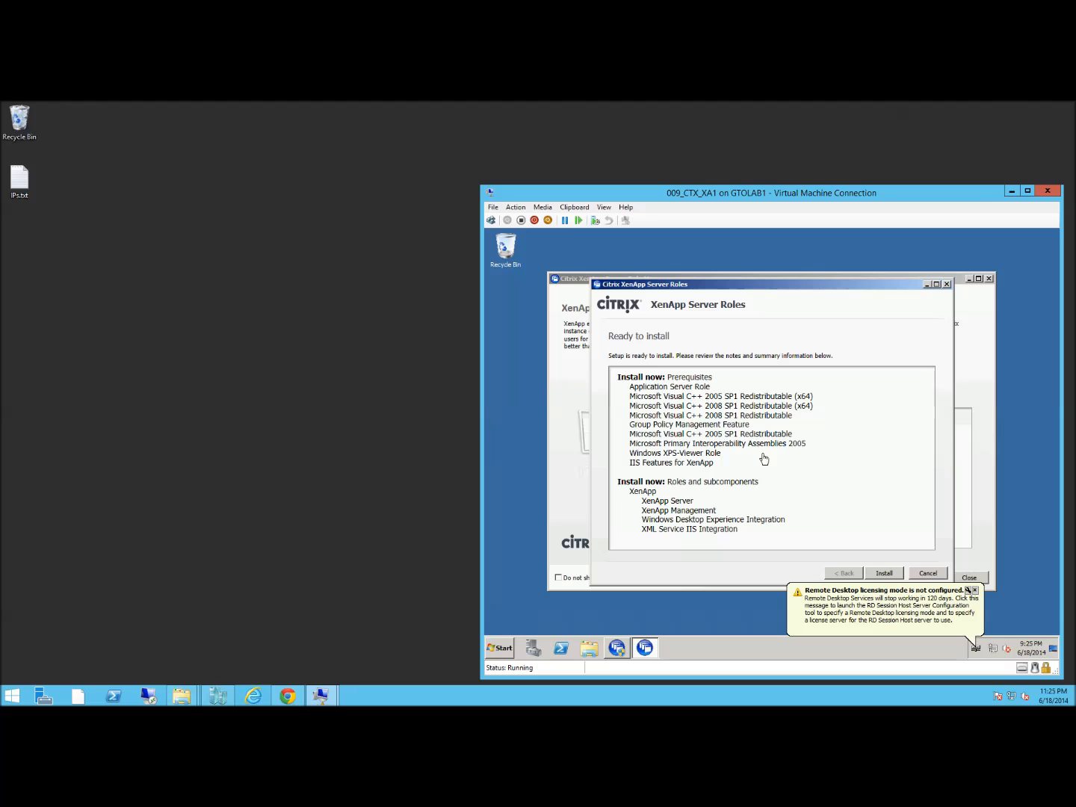
left_click(891, 573)
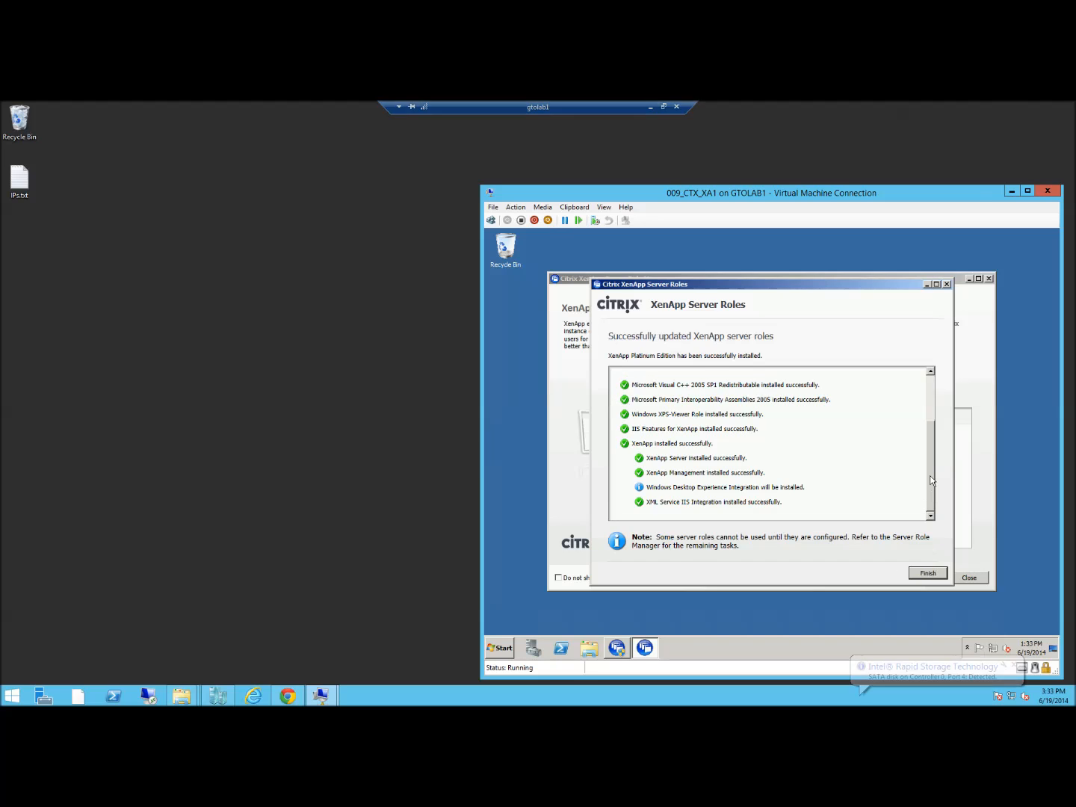
Review the XenApp Platinum installation results and close the finished installer
scroll(928, 415, "up", 5)
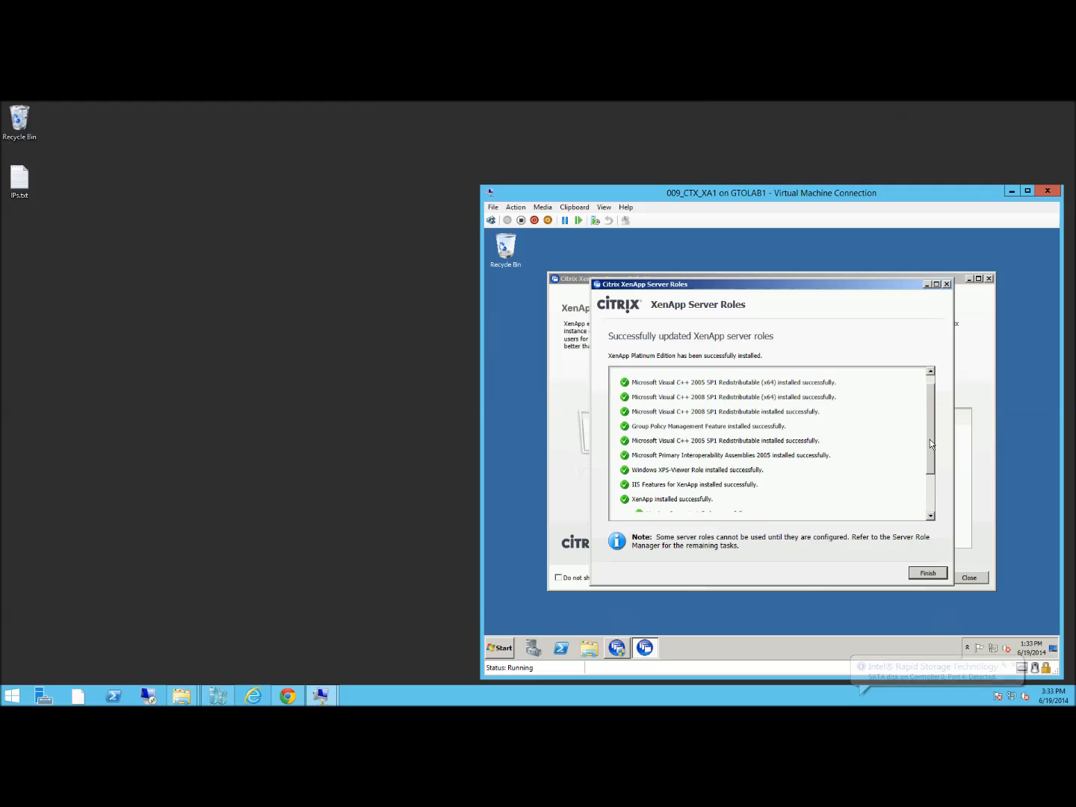
scroll(931, 473, "down", 5)
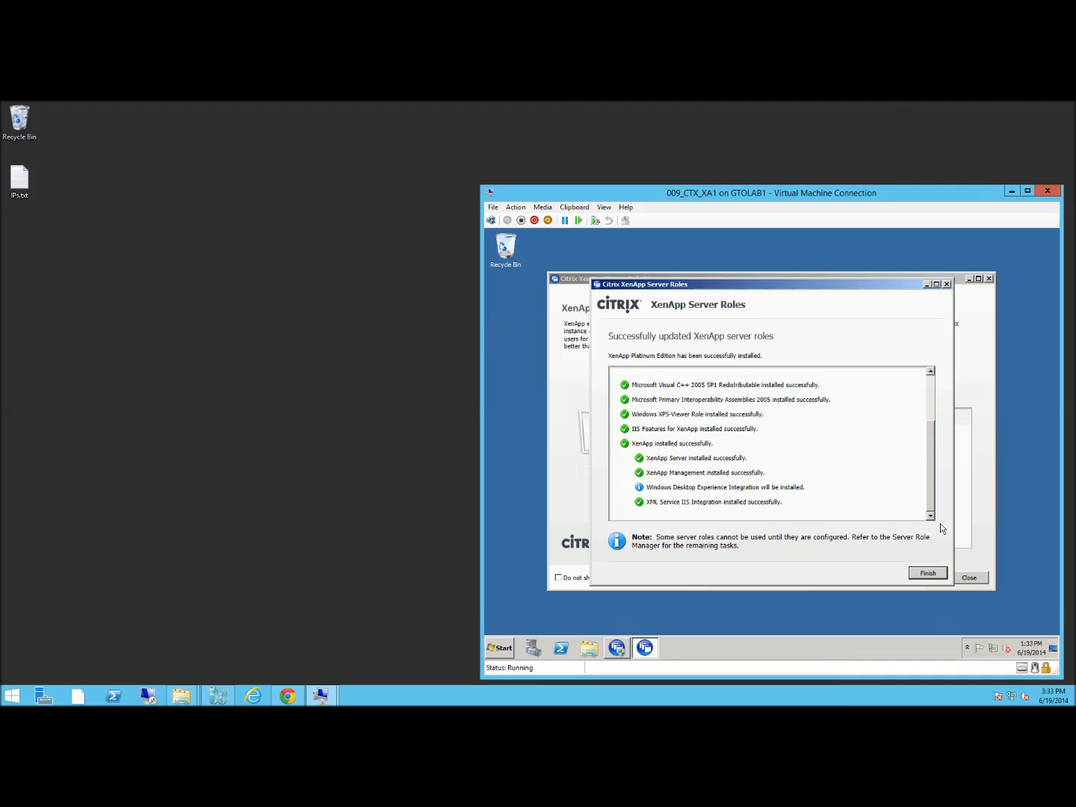
left_click(936, 573)
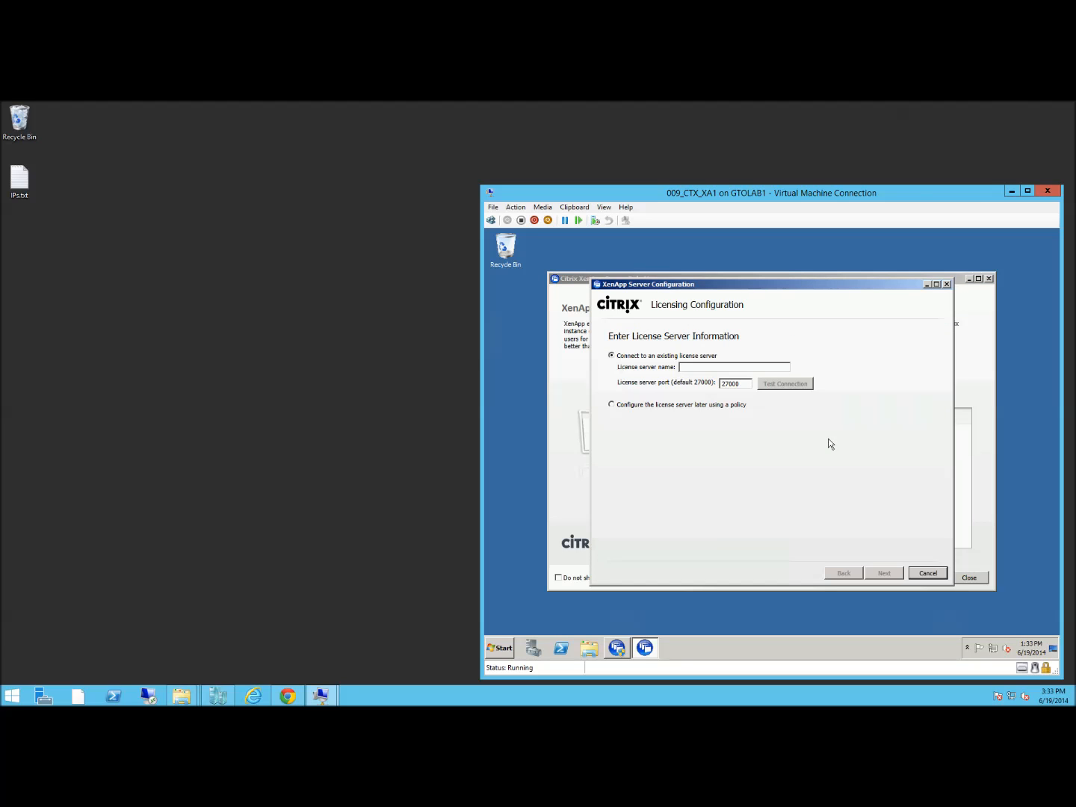
Point licensing to ctxls1.corp.contoso.com, confirm the connection succeeds, and apply the XenApp licensing model
left_click(708, 367)
type("ctxls1.corp.contoso.com")
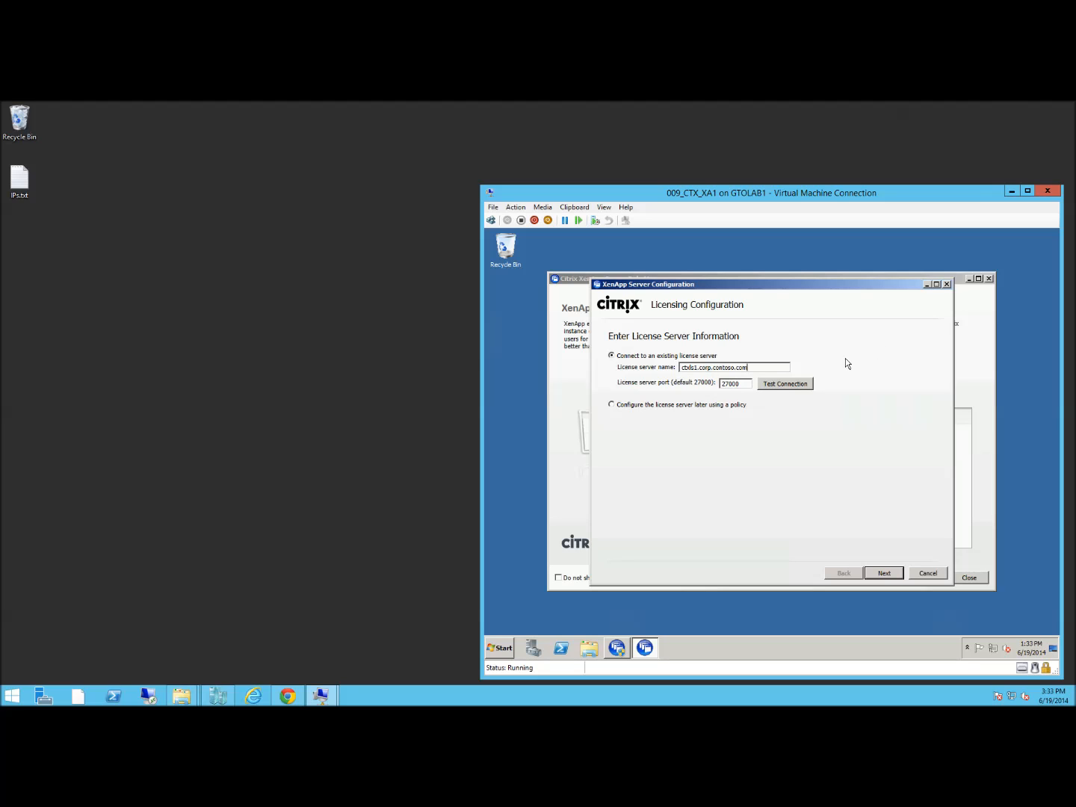
left_click(801, 385)
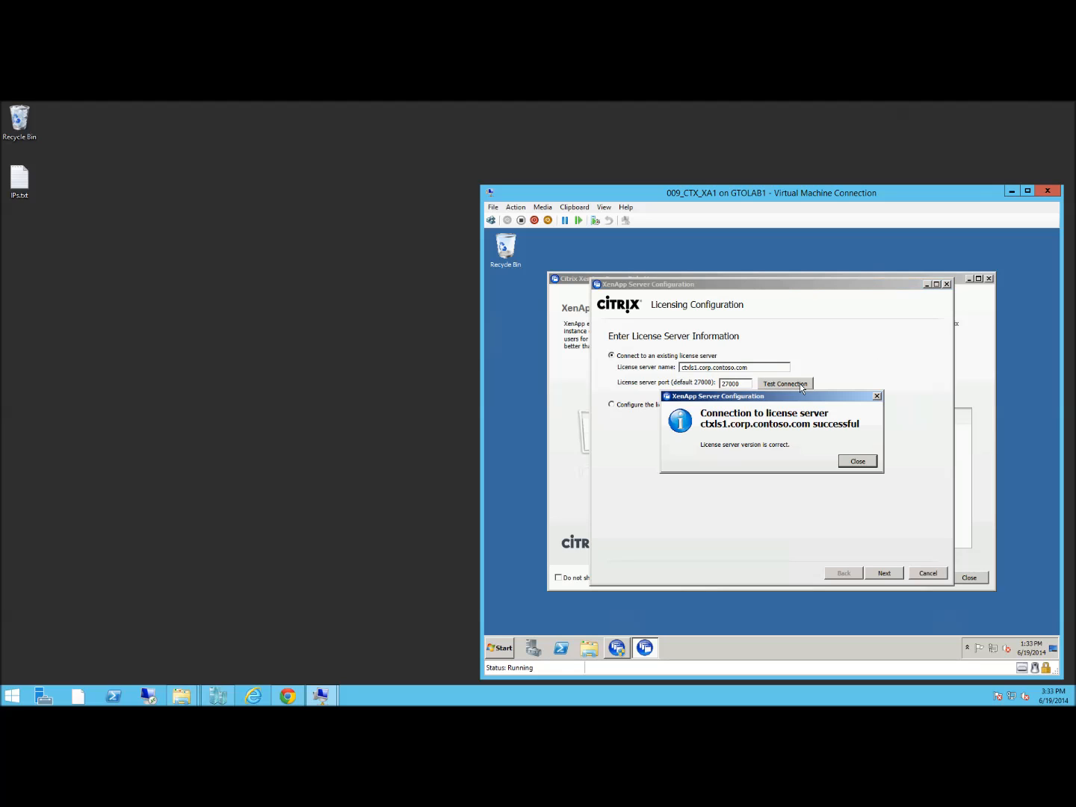
left_click(858, 461)
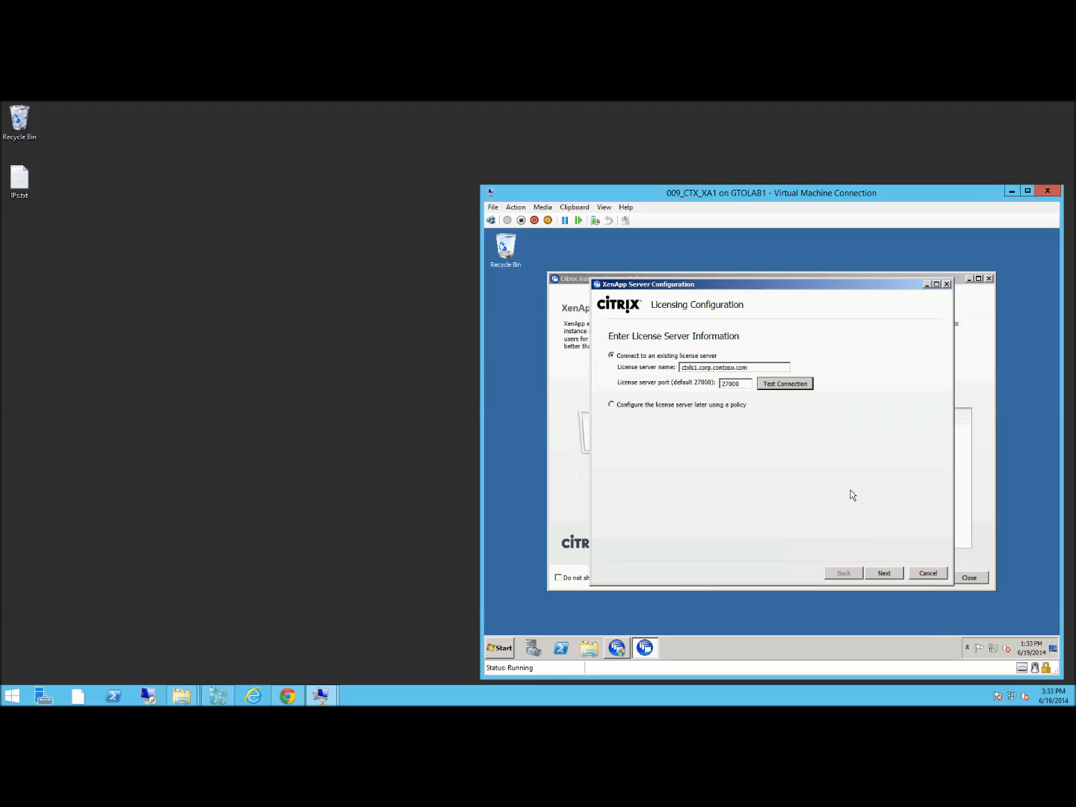
left_click(885, 574)
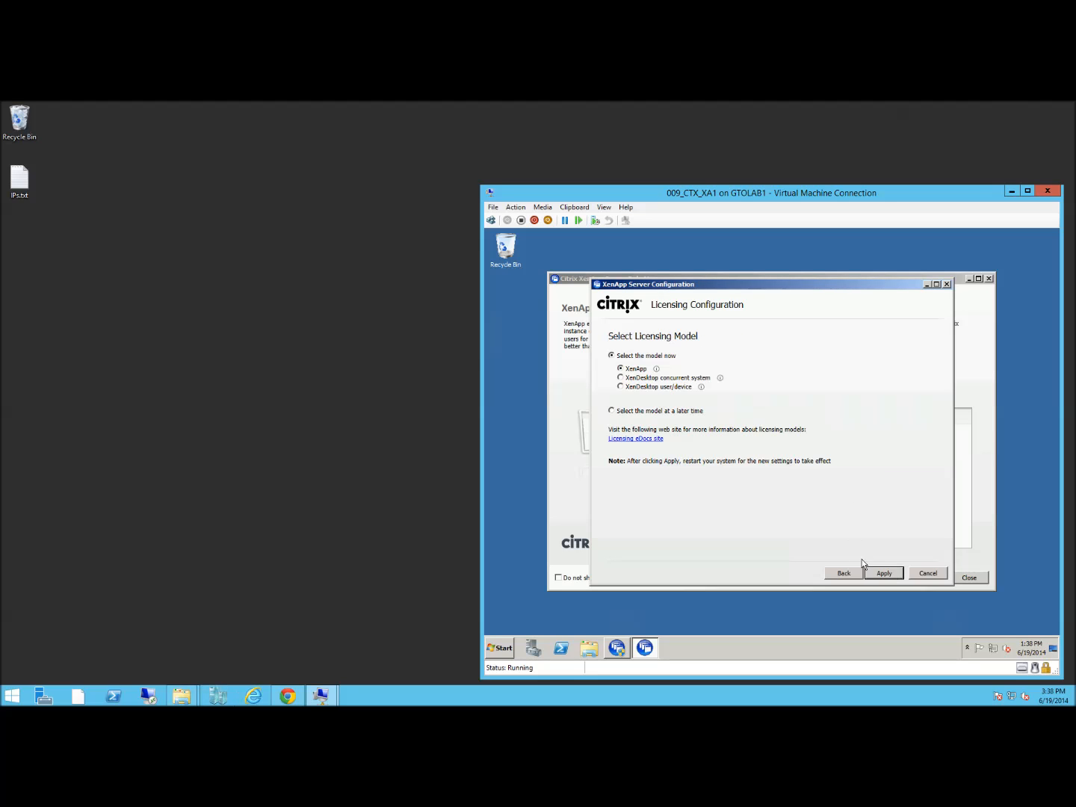
left_click(877, 576)
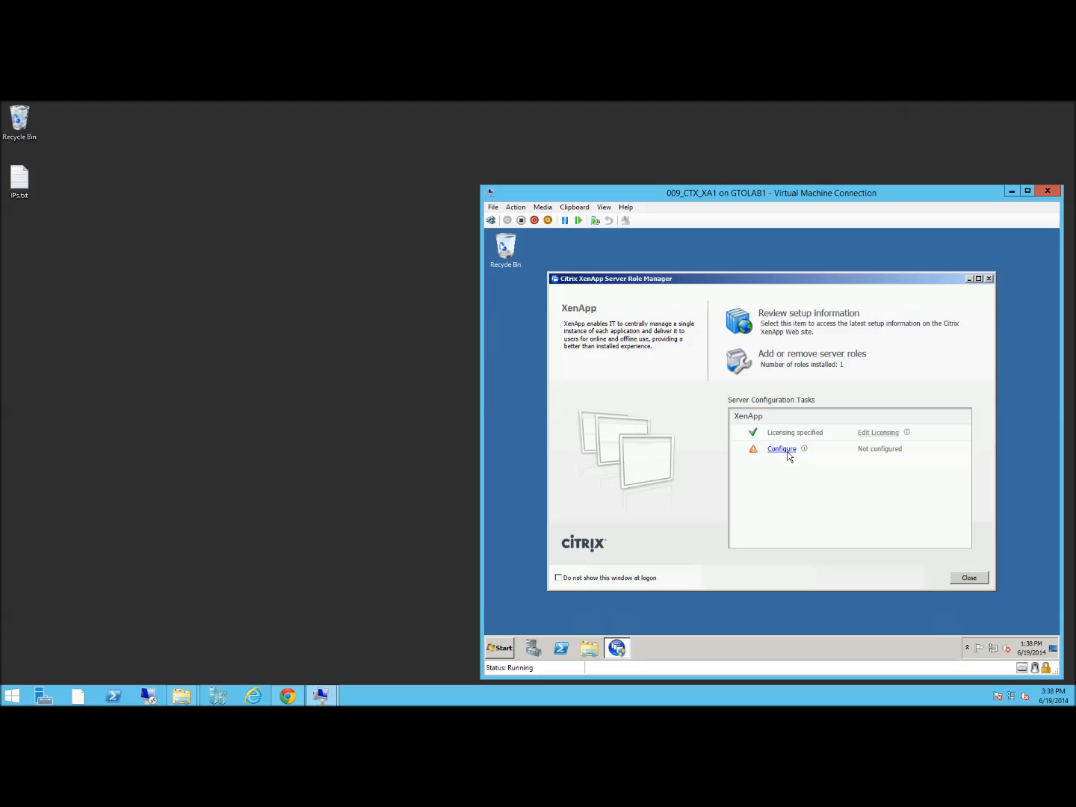
Start server configuration and create a new server farm named TestFarm
left_click(784, 451)
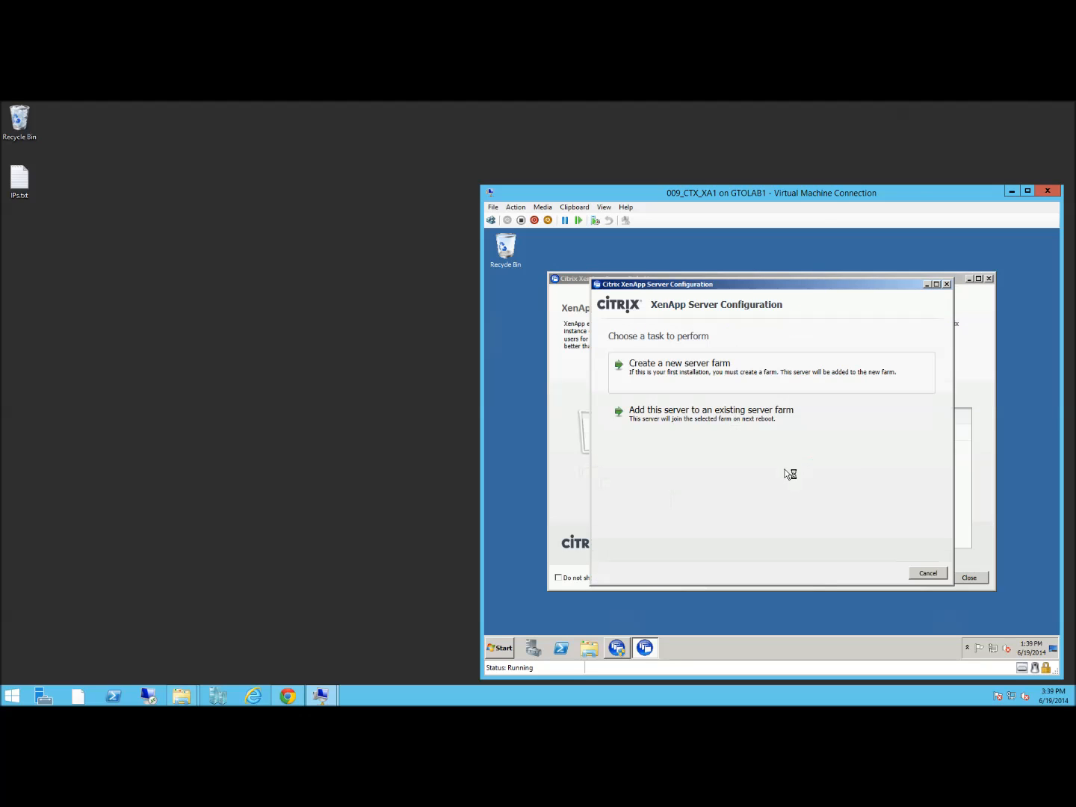
left_click(686, 373)
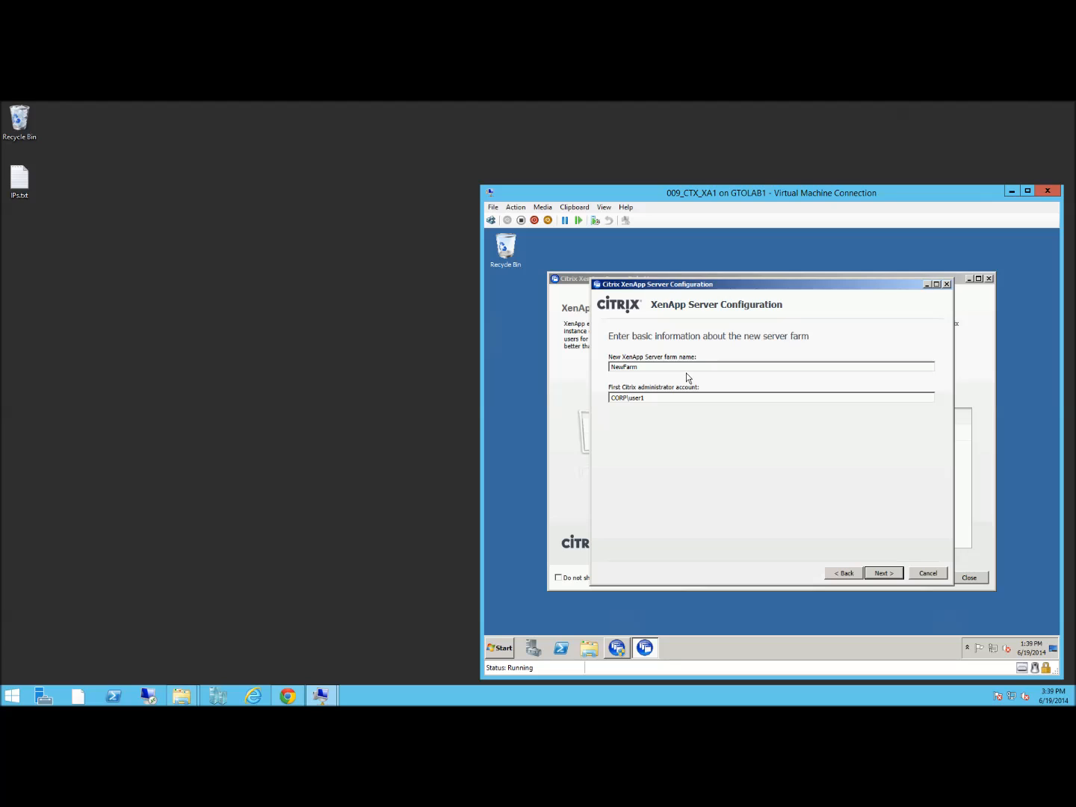
left_click_drag(651, 366, 583, 365)
type("TestFarm")
left_click(880, 574)
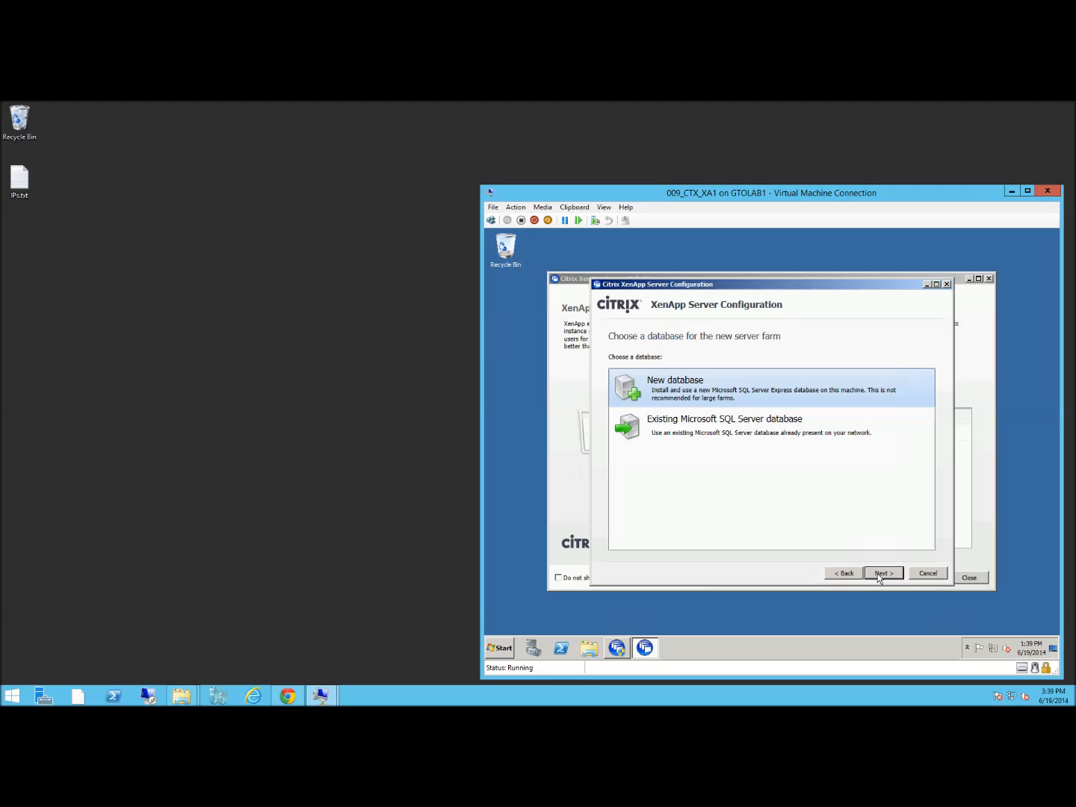
Keep a new farm database and enter the CORP database administrator's user name and password
left_click(880, 575)
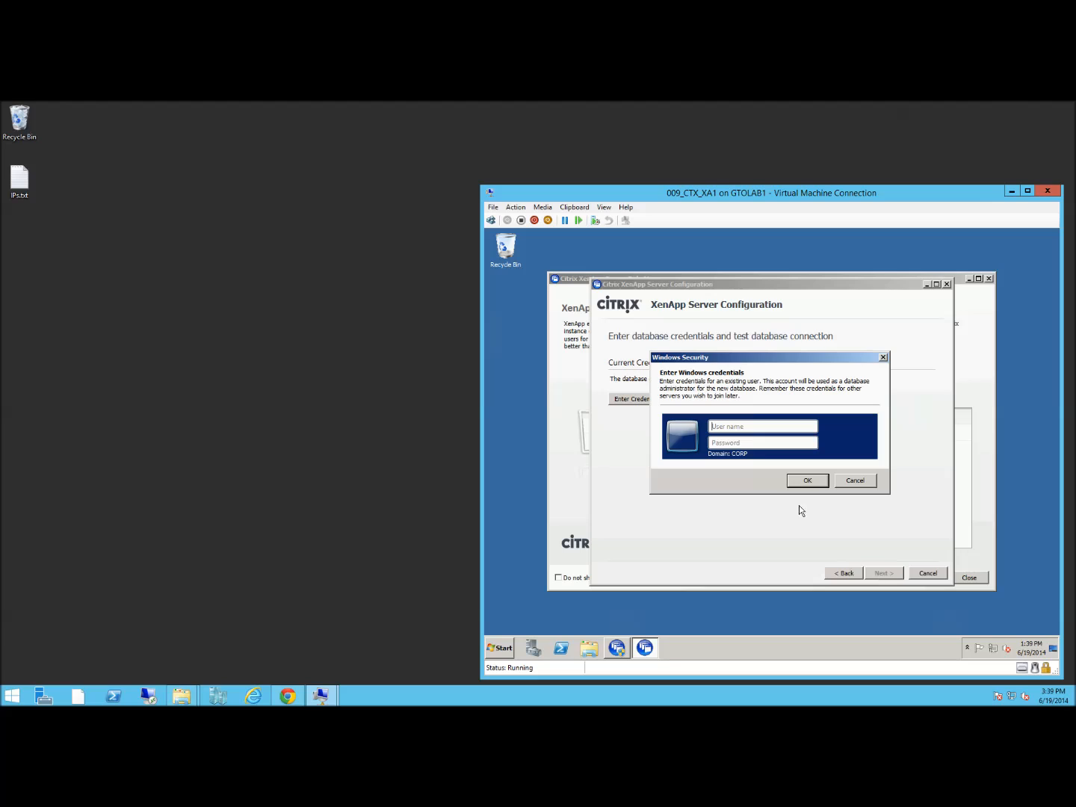
left_click(743, 428)
type("user1")
key("Tab")
type("••••••••")
left_click(807, 481)
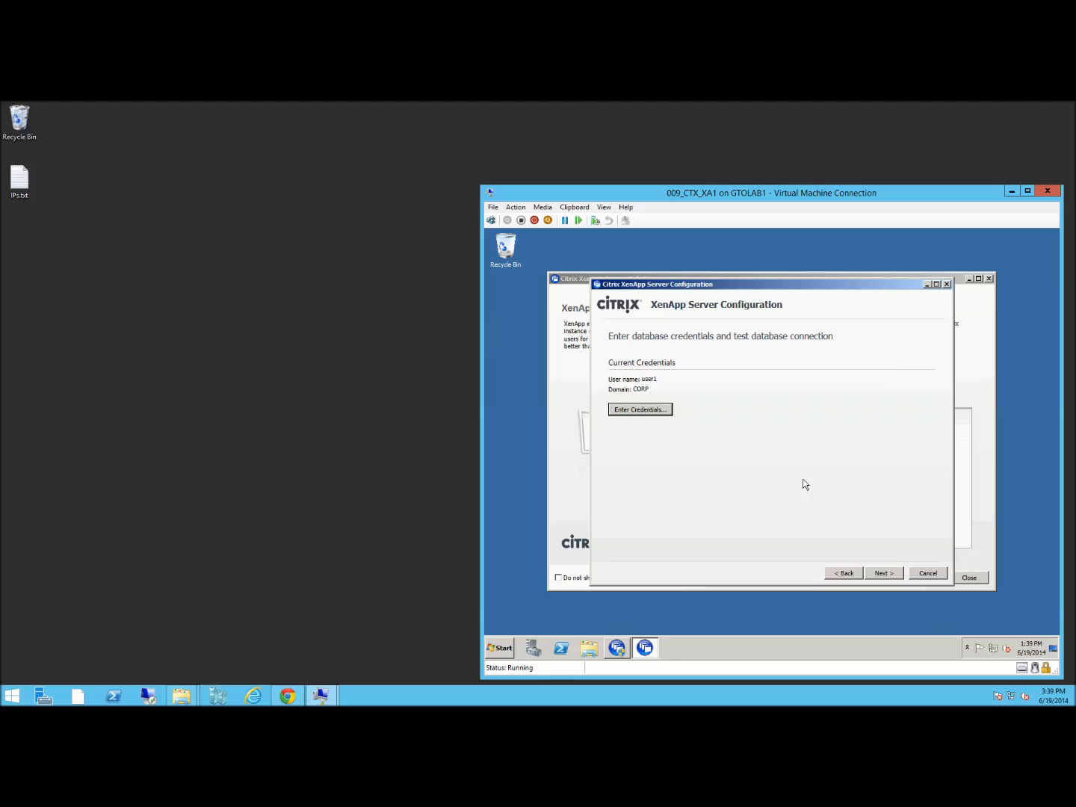
left_click(882, 573)
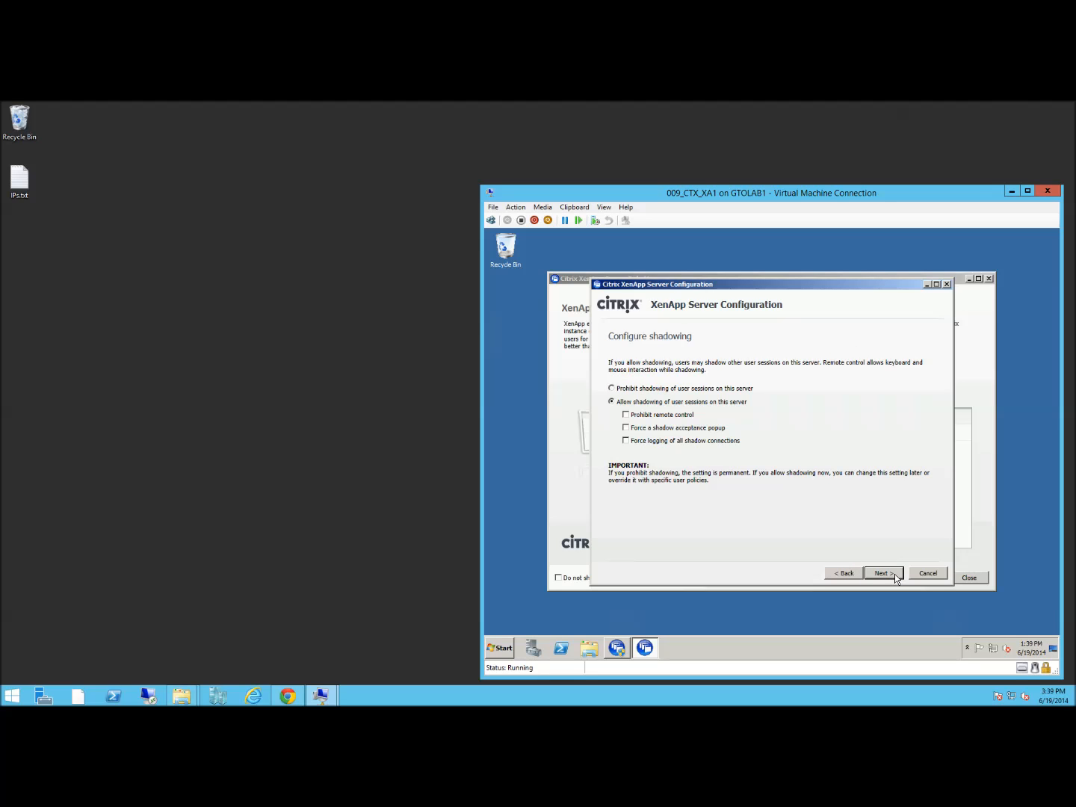
Prohibit session shadowing, review the XML Service, Receiver and Remote Desktop Users settings, and apply
left_click(613, 388)
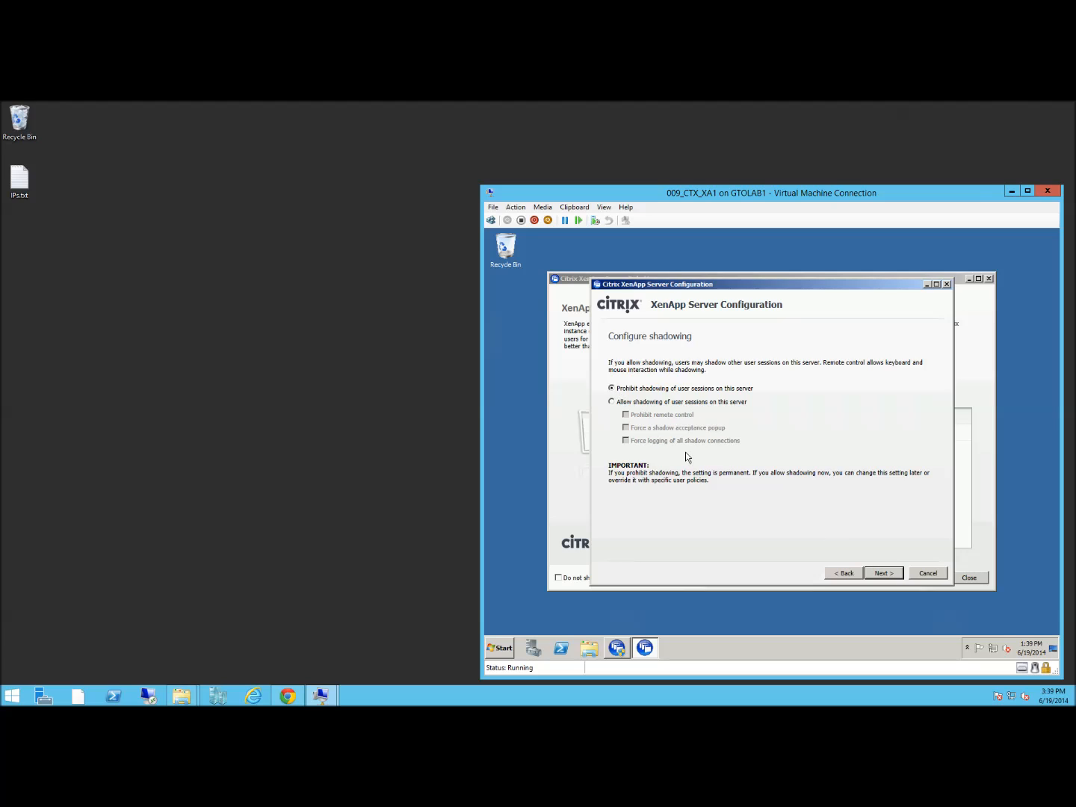
left_click(882, 575)
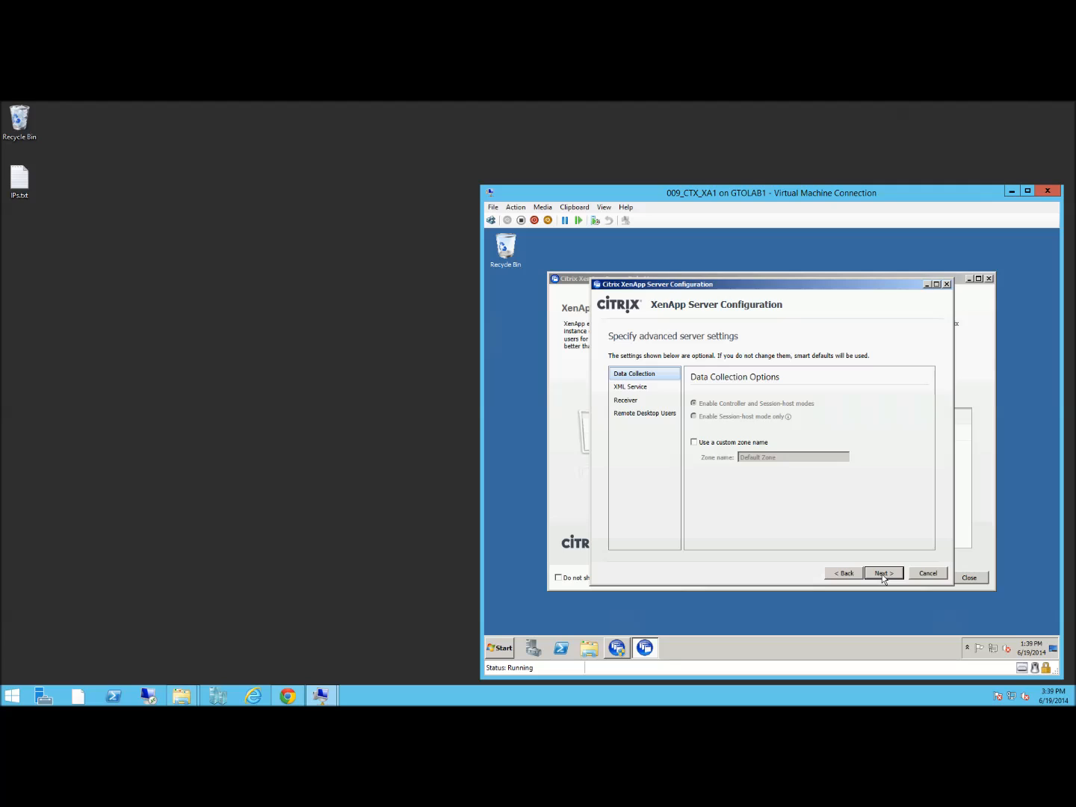
left_click(642, 389)
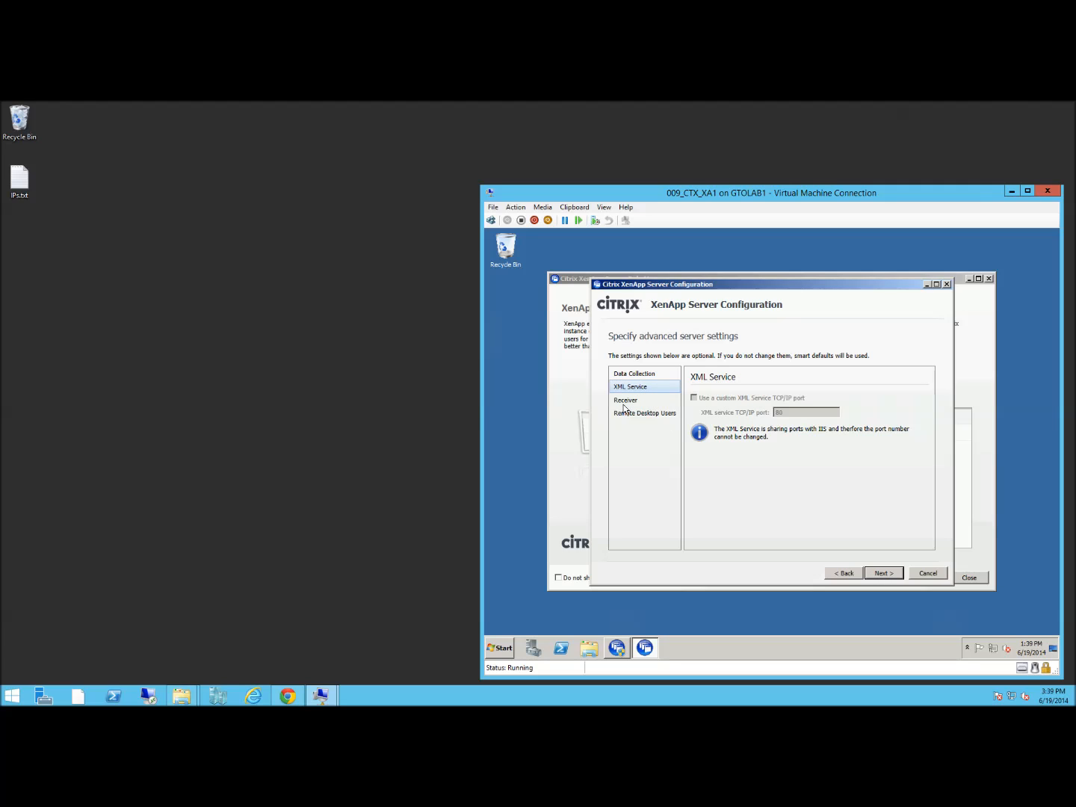
left_click(625, 403)
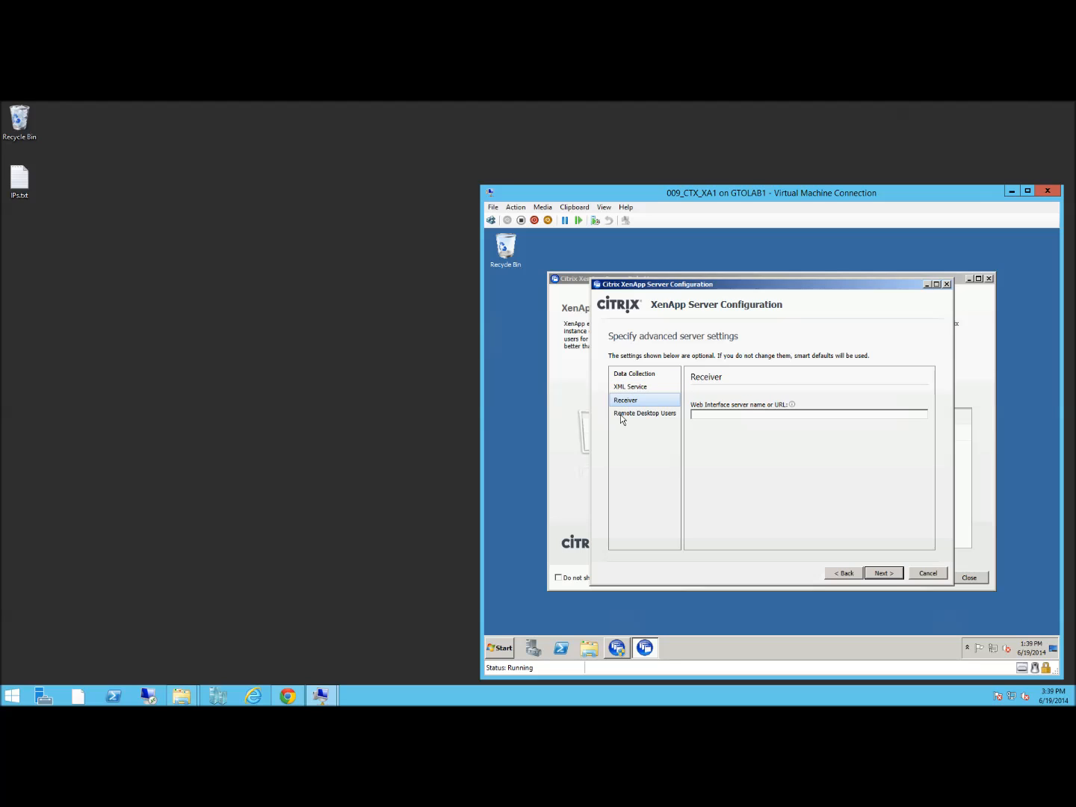
left_click(620, 416)
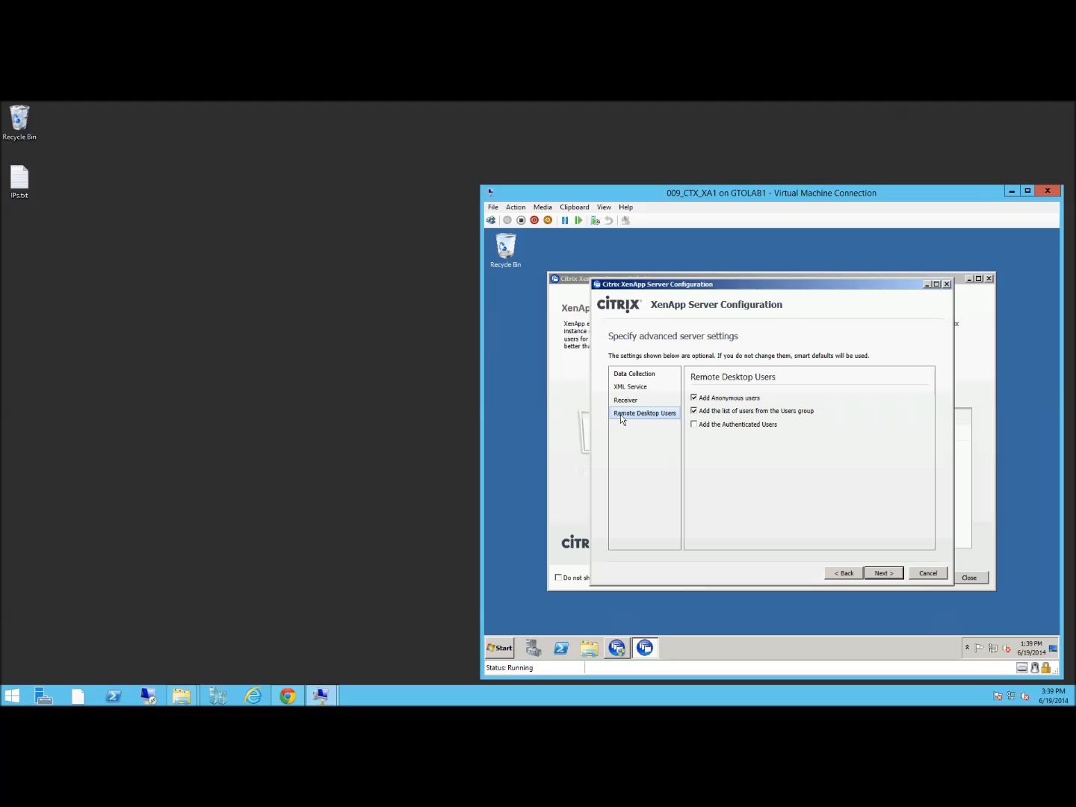
left_click(880, 576)
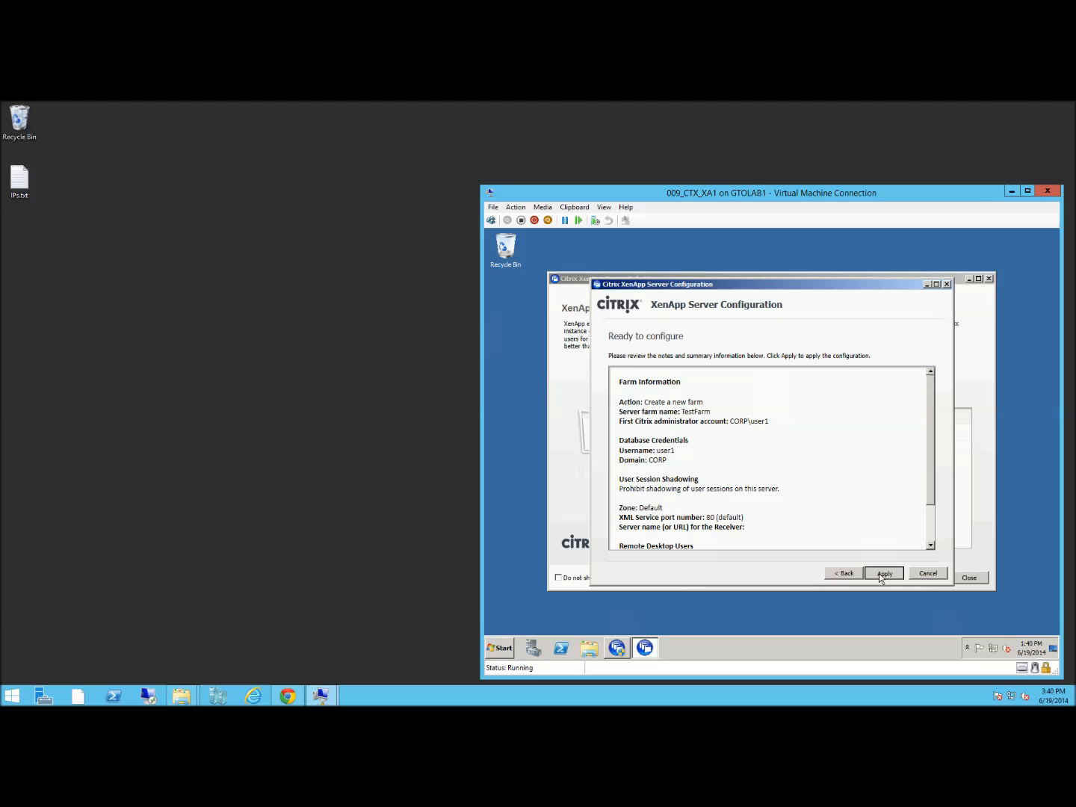
left_click(878, 574)
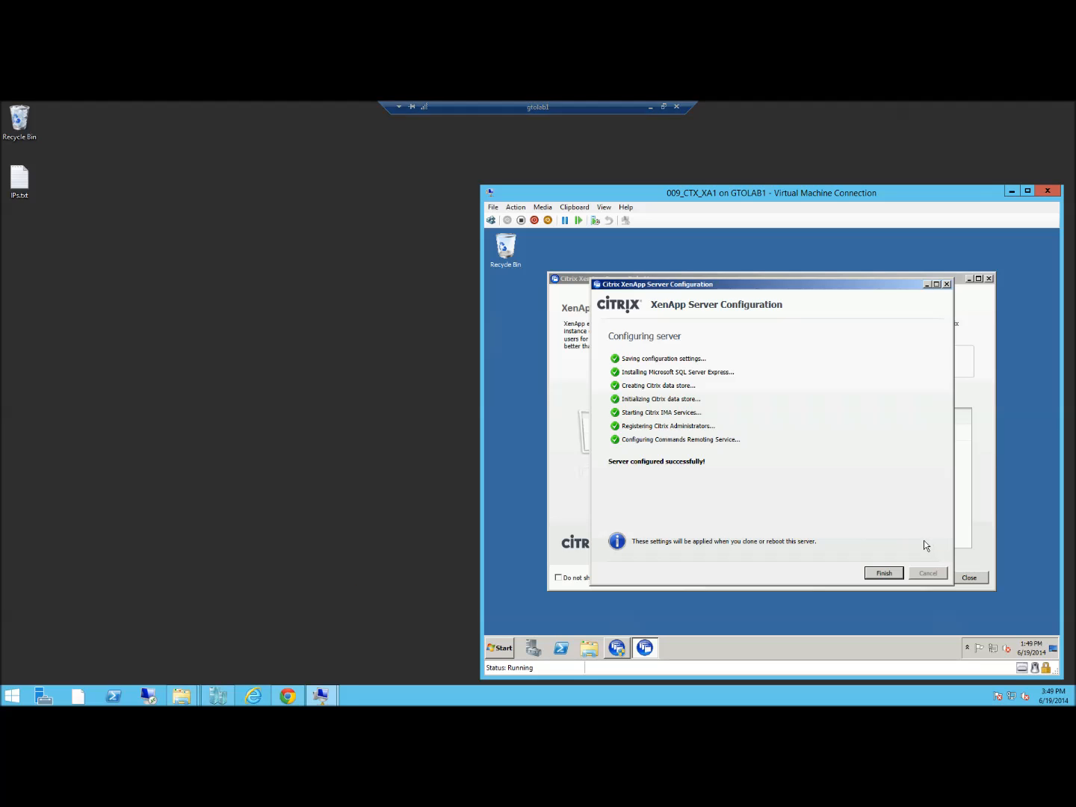
Close the configuration wizard and confirm rebooting the server
left_click(892, 575)
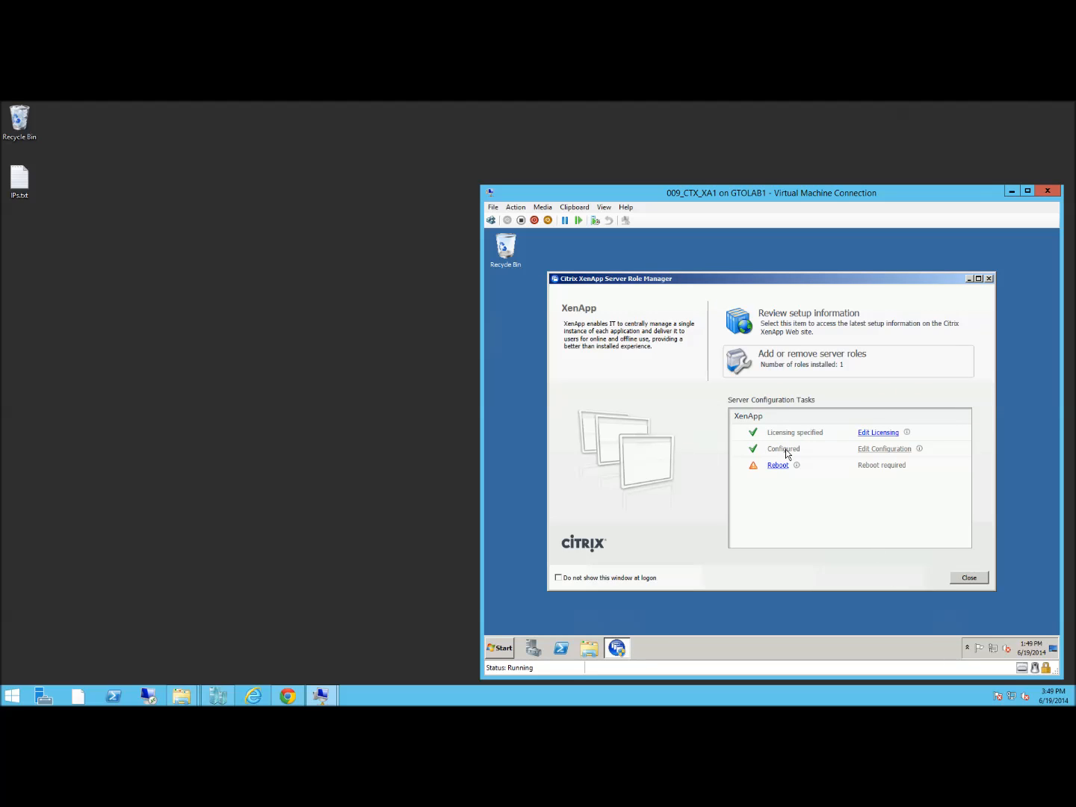
left_click(778, 465)
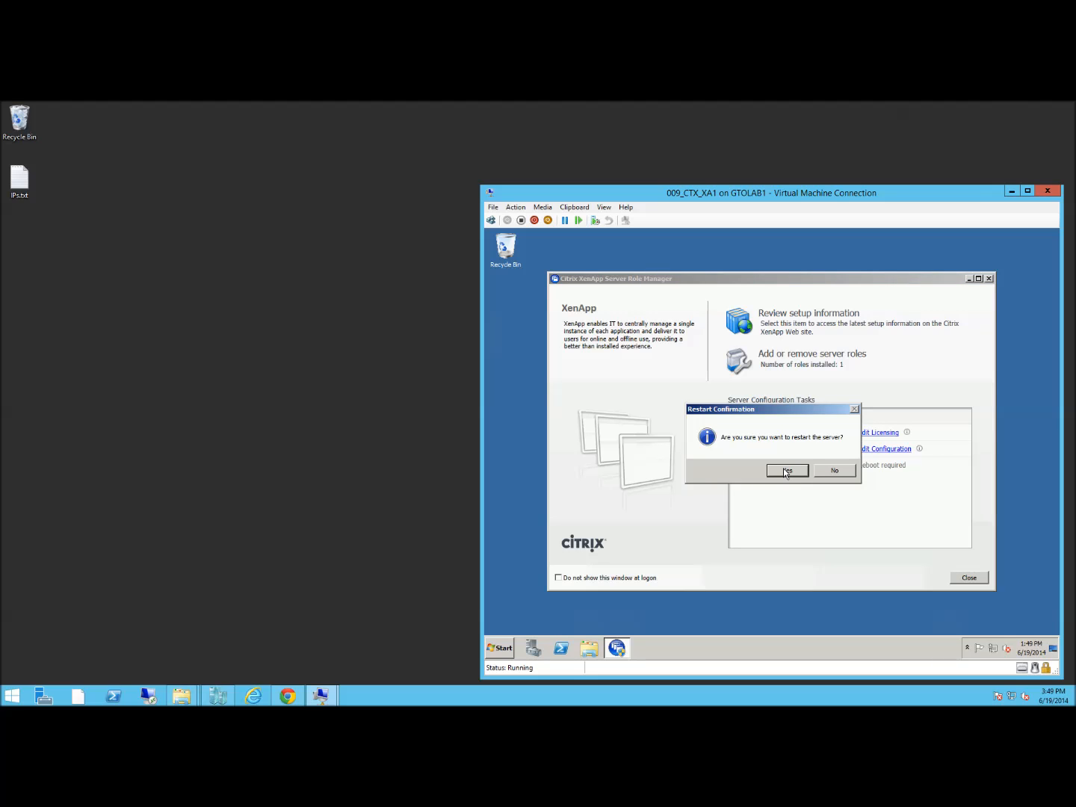
left_click(784, 471)
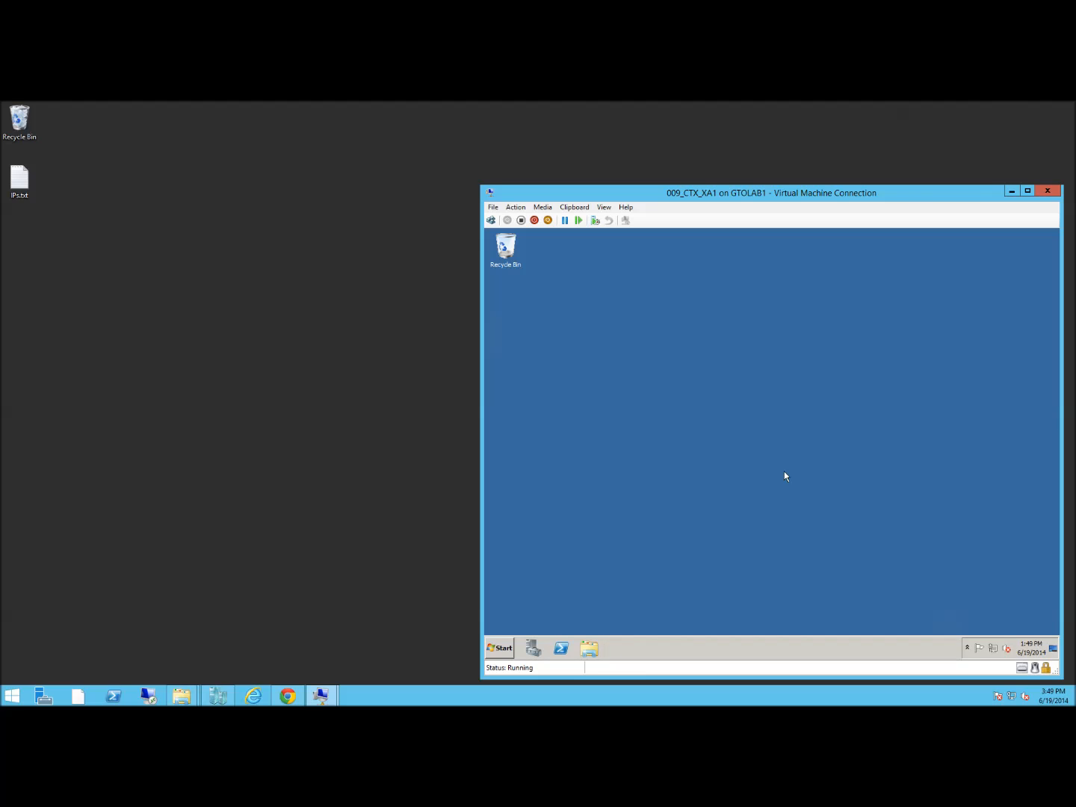
Launch Citrix AppCenter from Administrative Tools > Citrix > Management Consoles
left_click(501, 649)
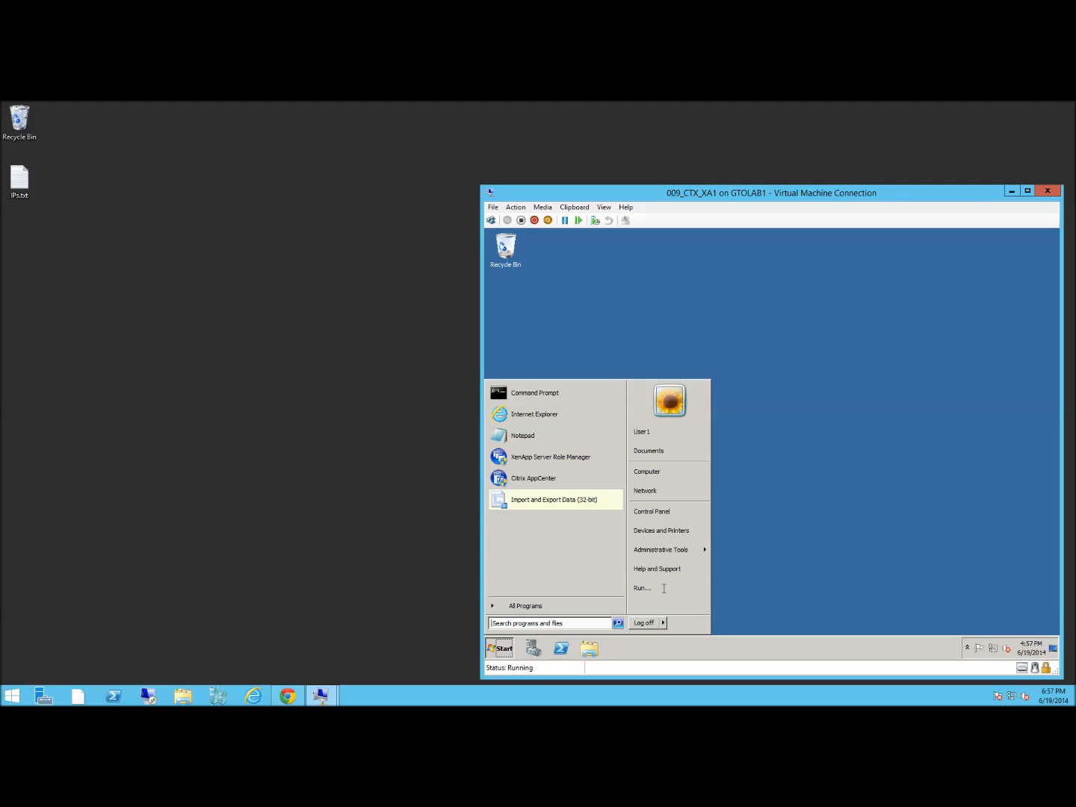
mouse_move(676, 551)
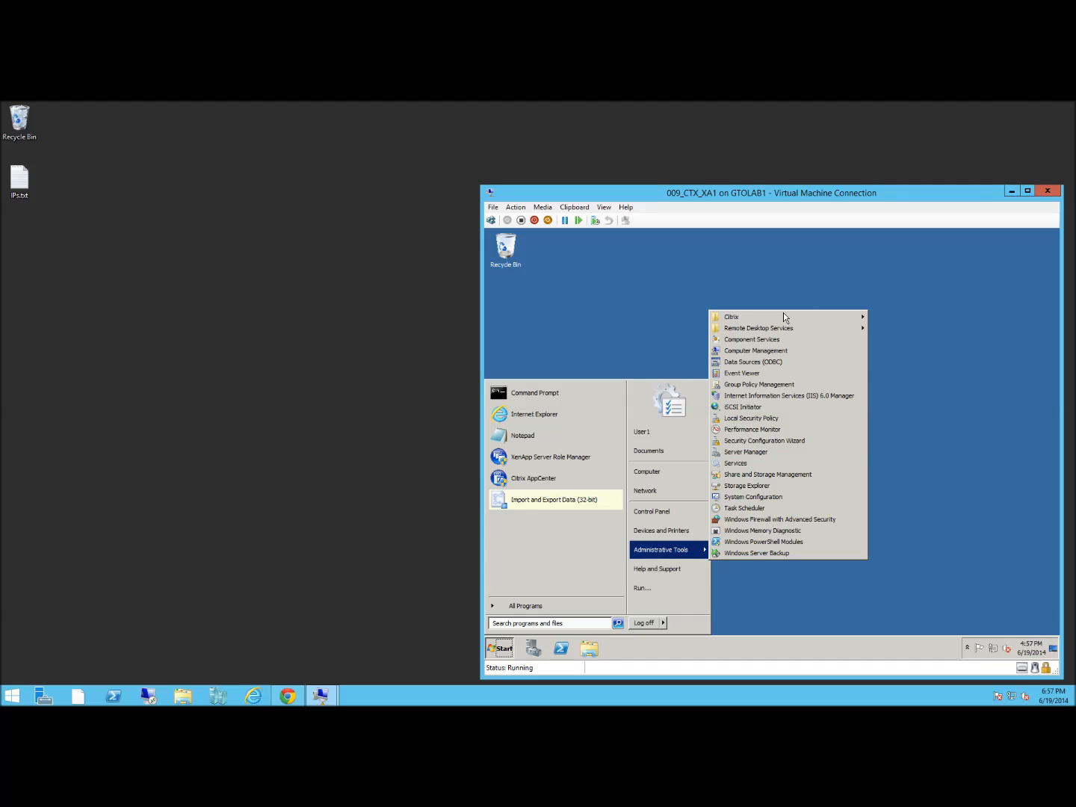
mouse_move(785, 318)
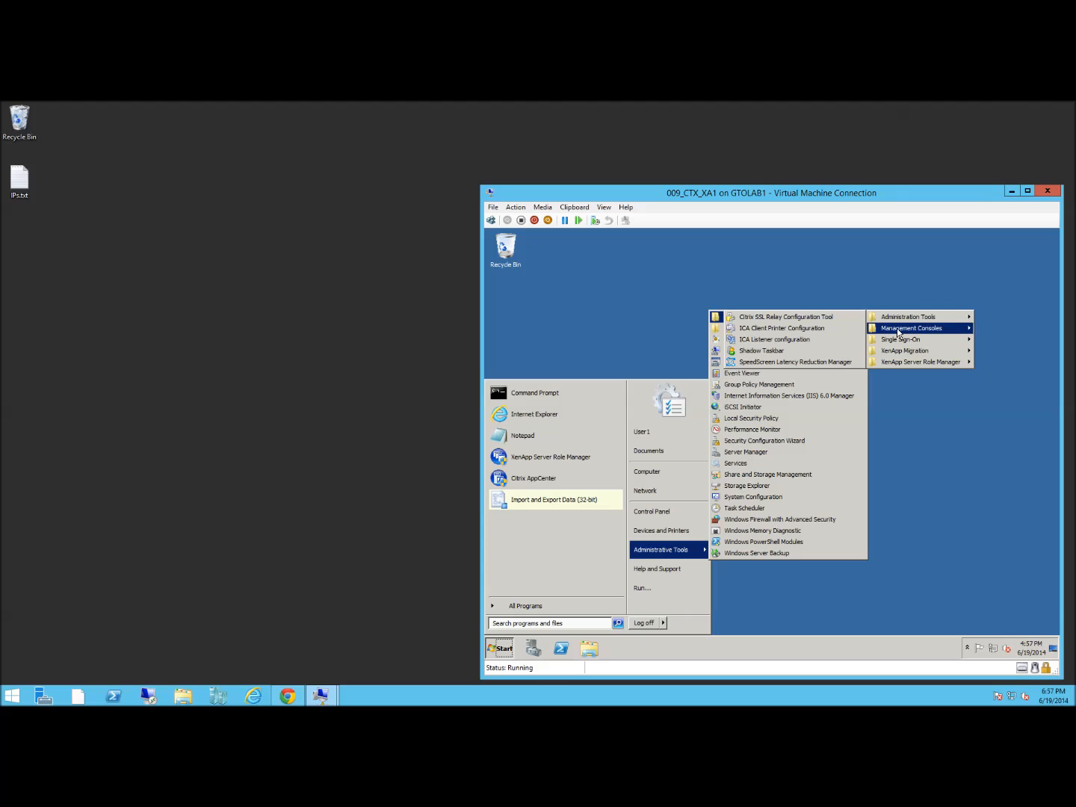
mouse_move(966, 329)
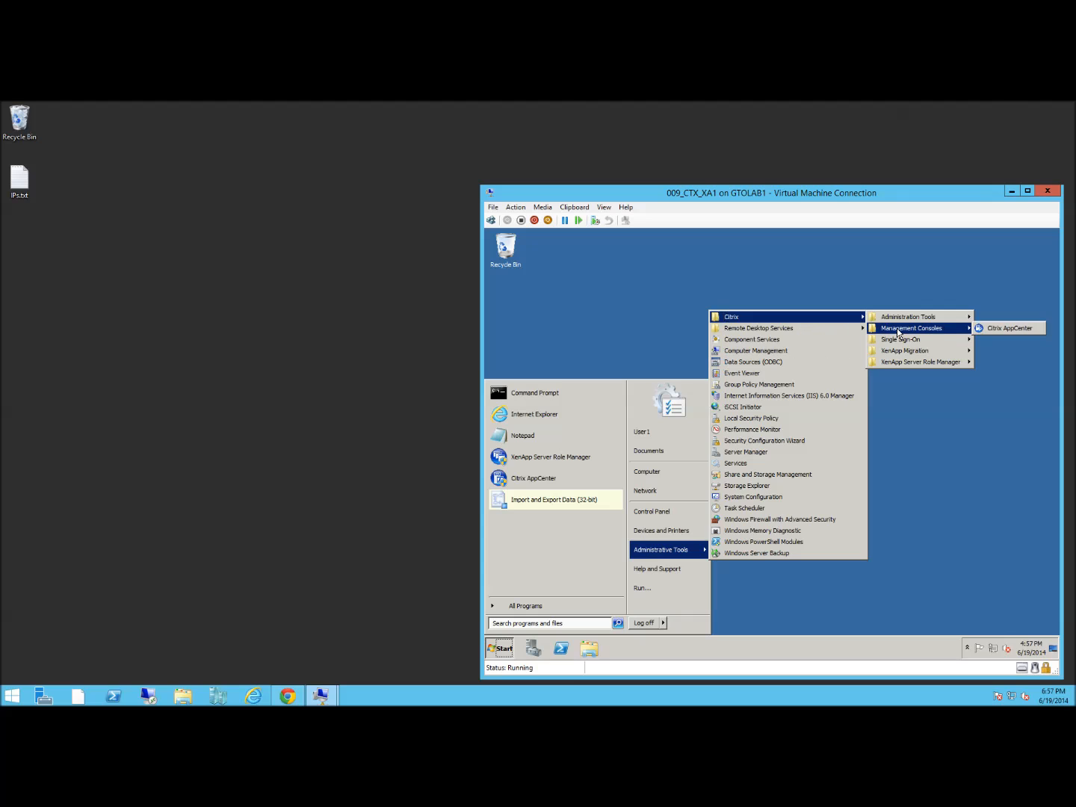
left_click(1002, 329)
Run AppCenter discovery on local server CTXS-XA1, excluding Single Sign-On and deferring signature checking
left_click(657, 523)
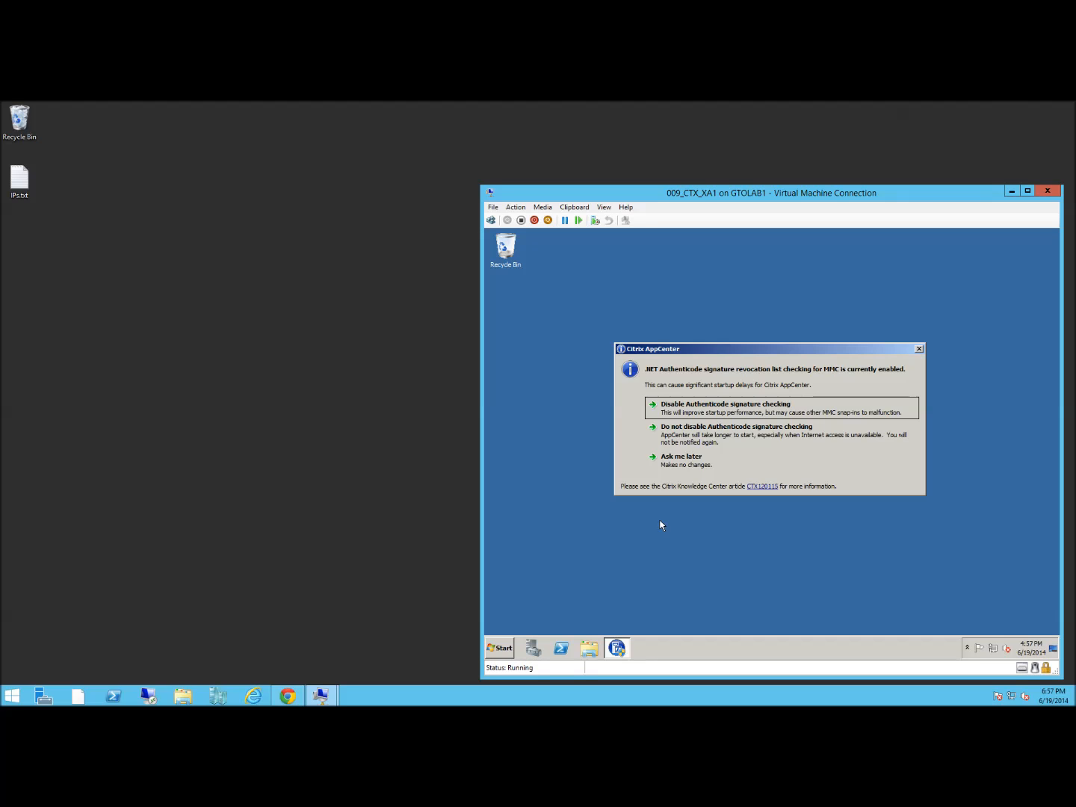
left_click(689, 461)
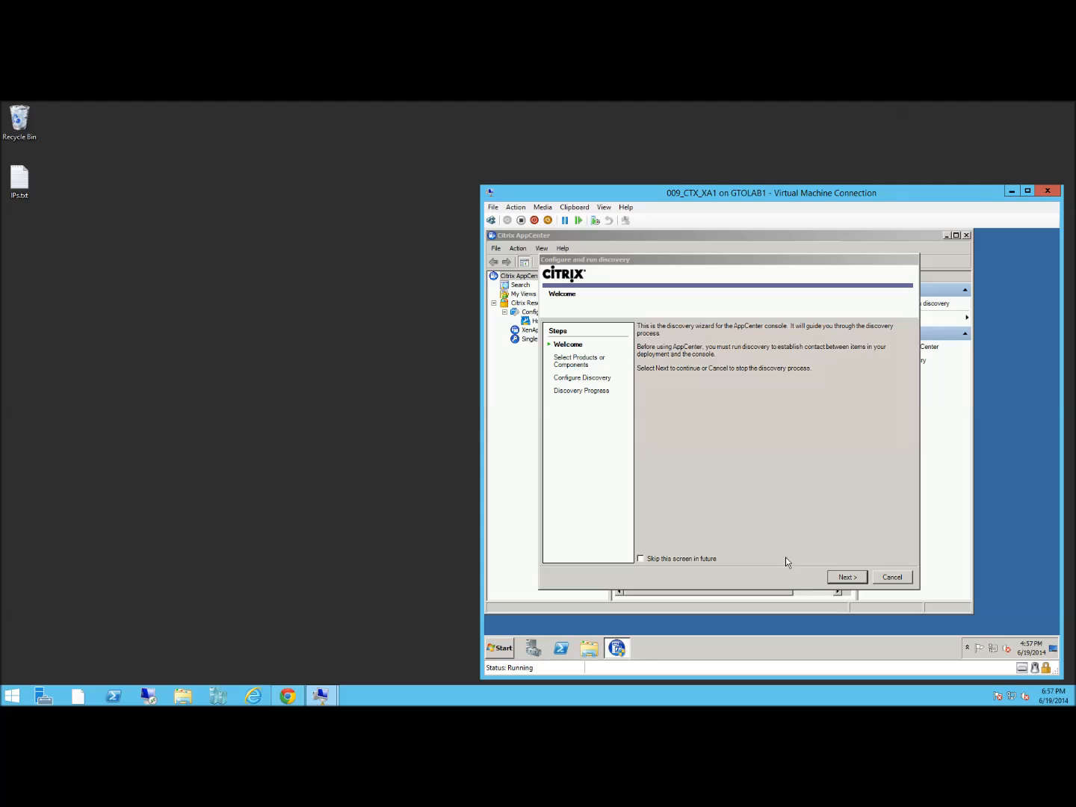
left_click(838, 584)
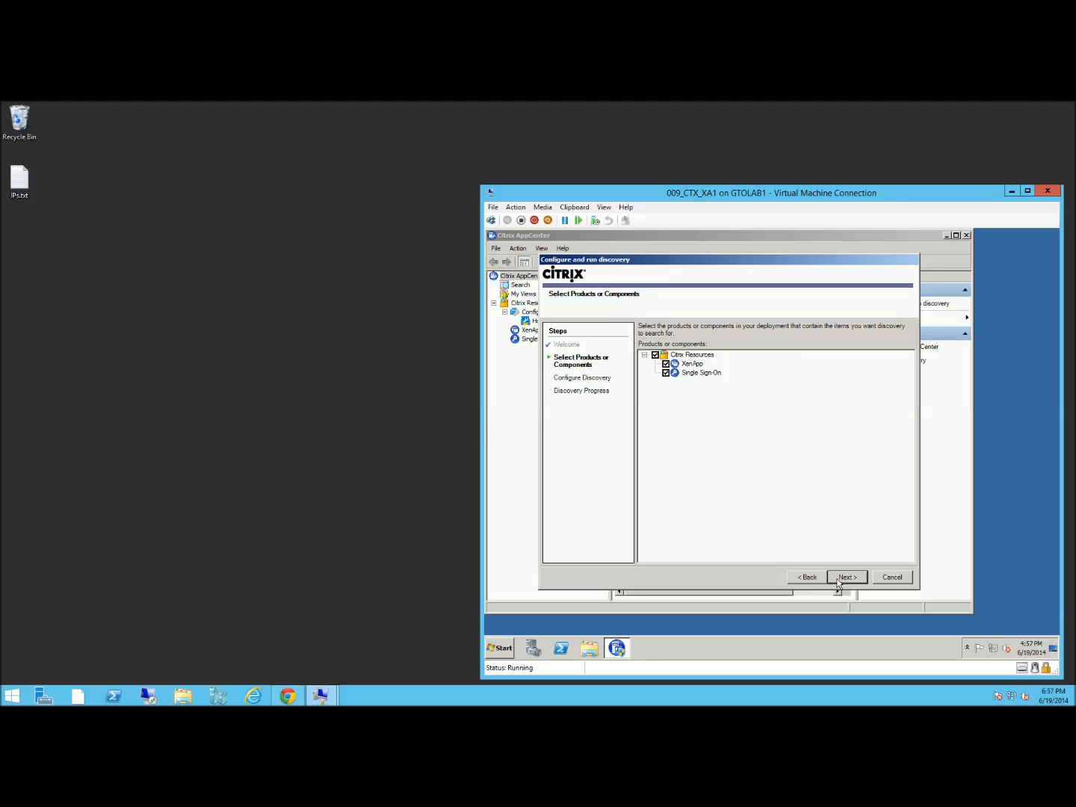
left_click(665, 373)
left_click(847, 577)
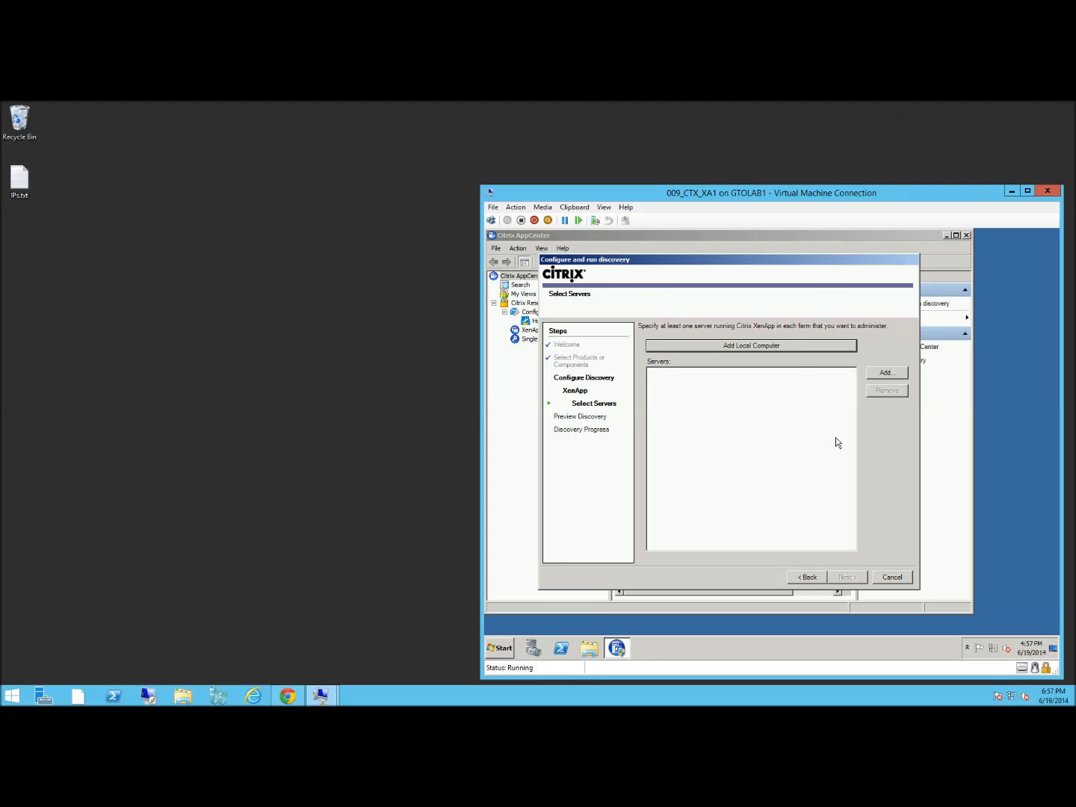
left_click(760, 346)
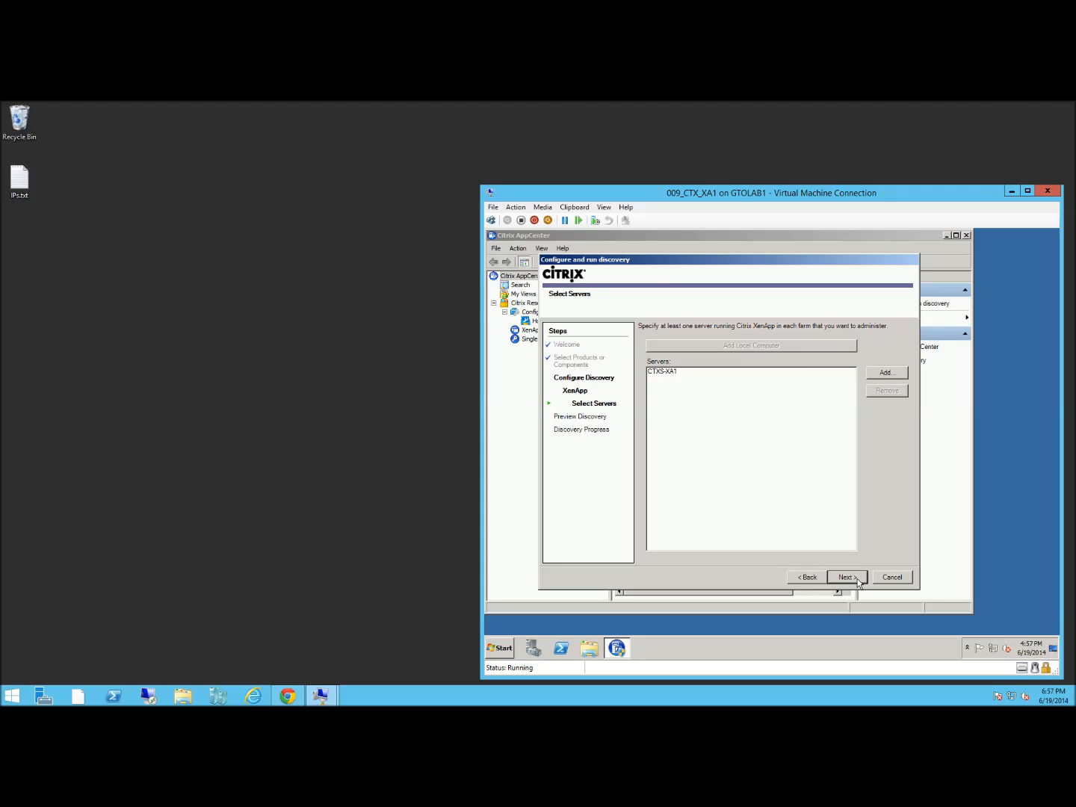
left_click(859, 582)
left_click(848, 576)
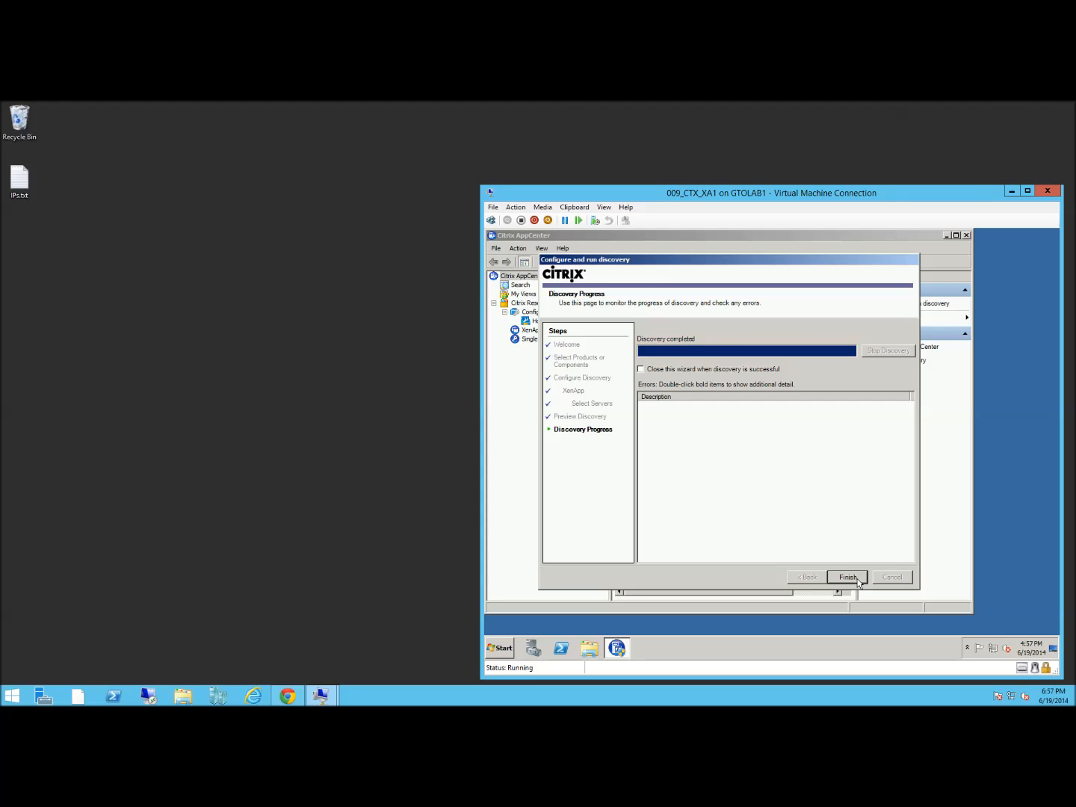
left_click(859, 582)
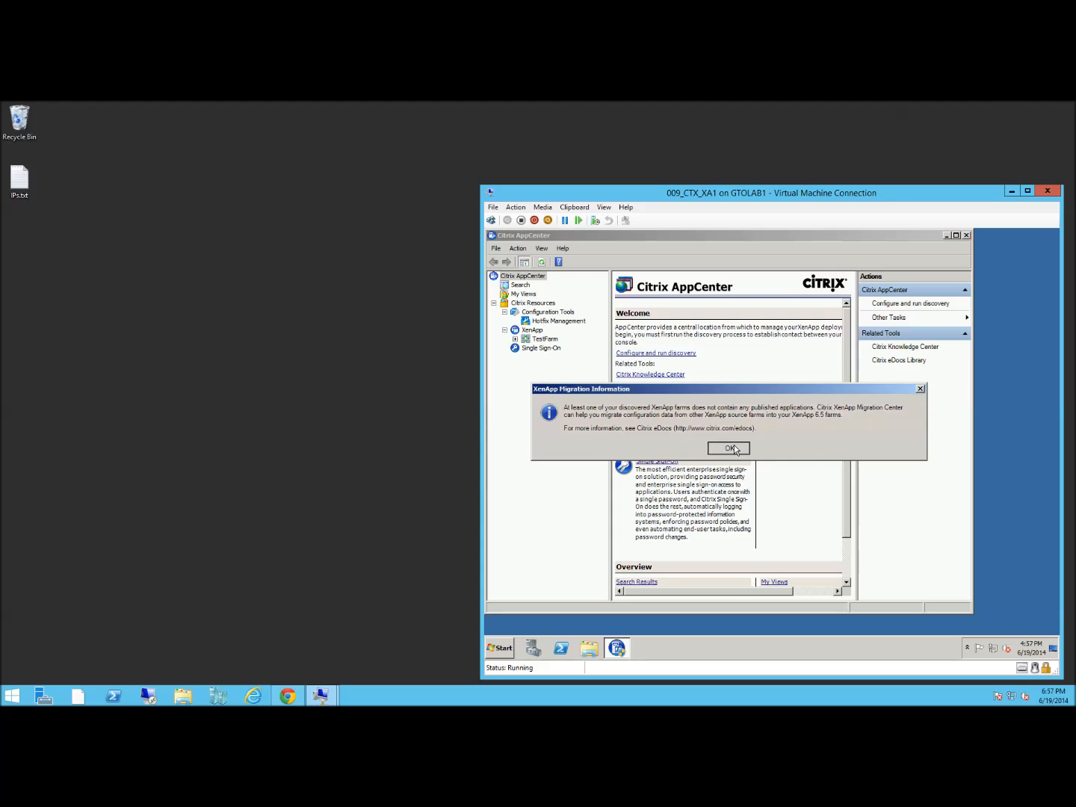
Dismiss the migration notice and open TestFarm's empty Applications node
left_click(730, 448)
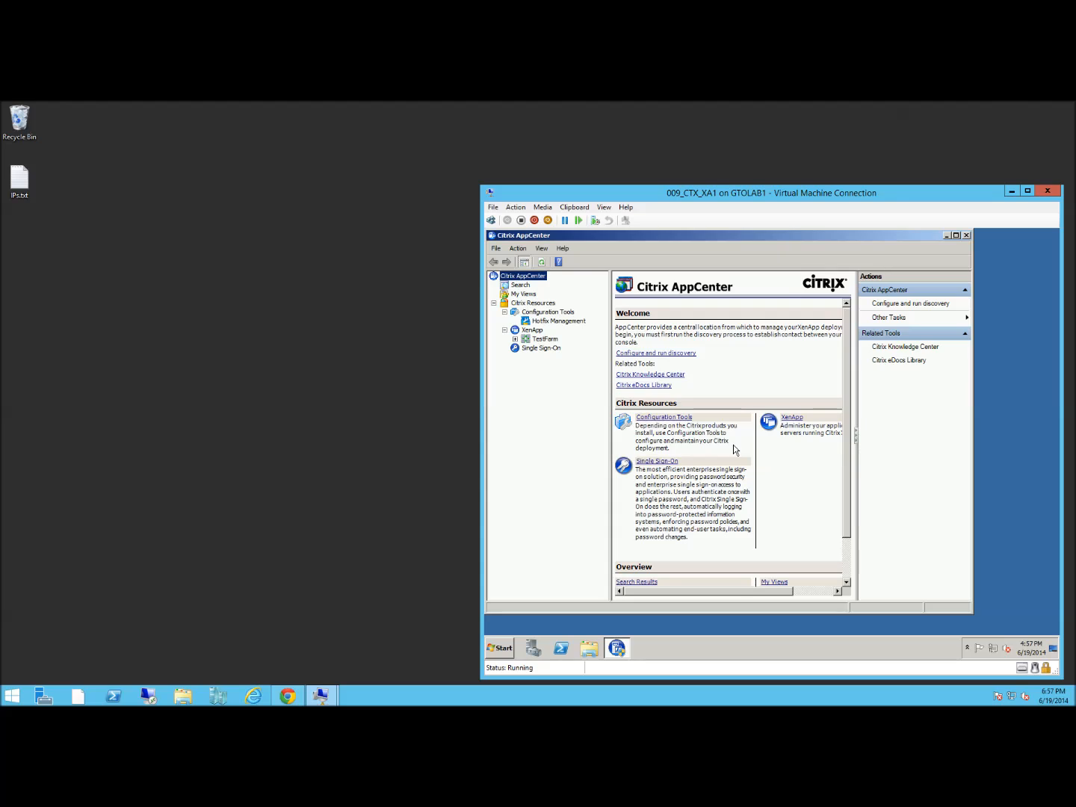
left_click(514, 340)
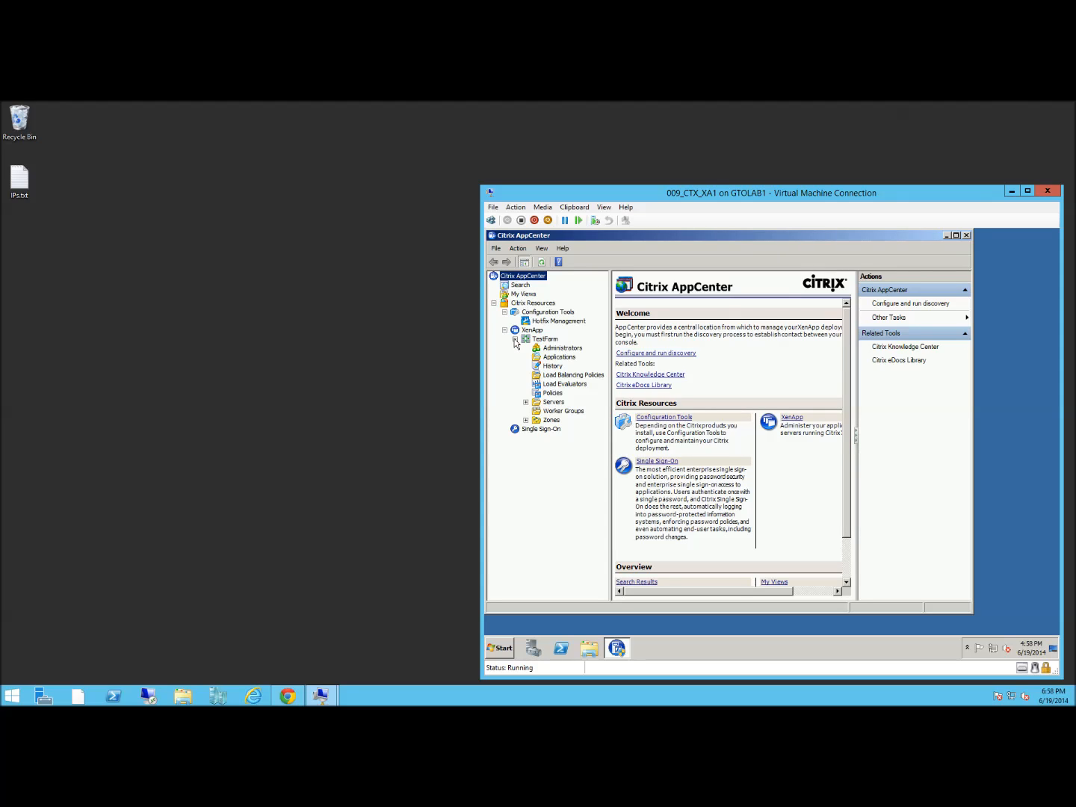
left_click(552, 348)
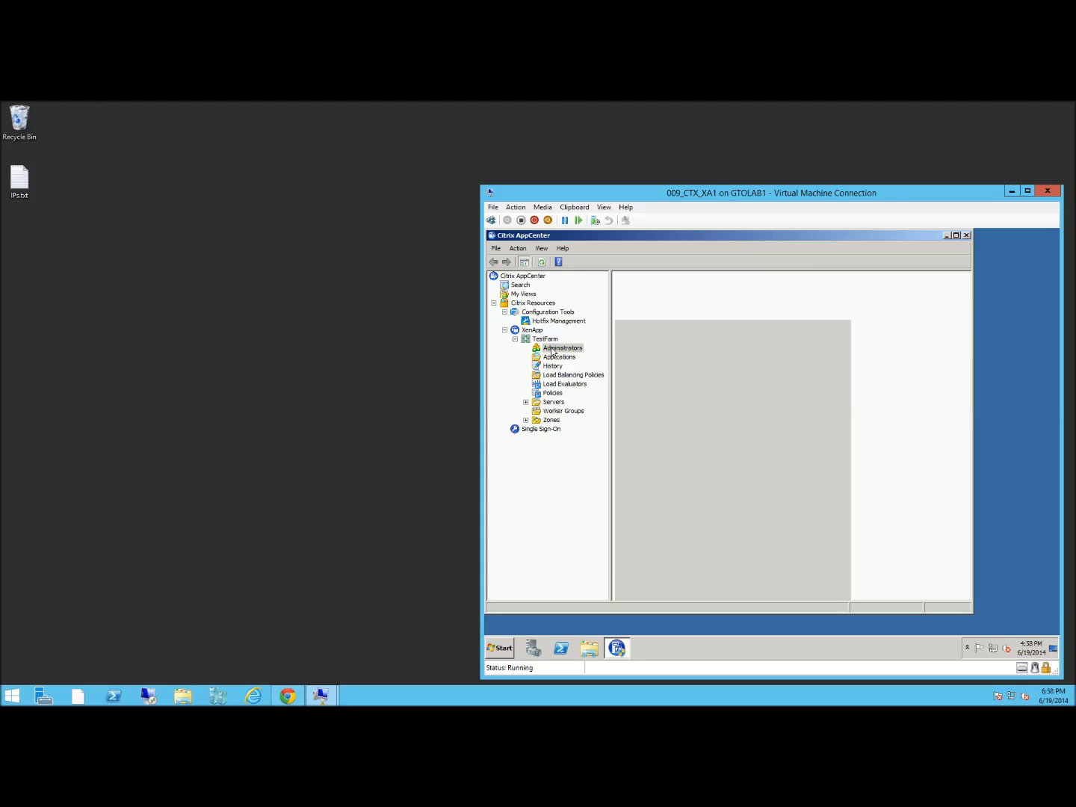
left_click(550, 358)
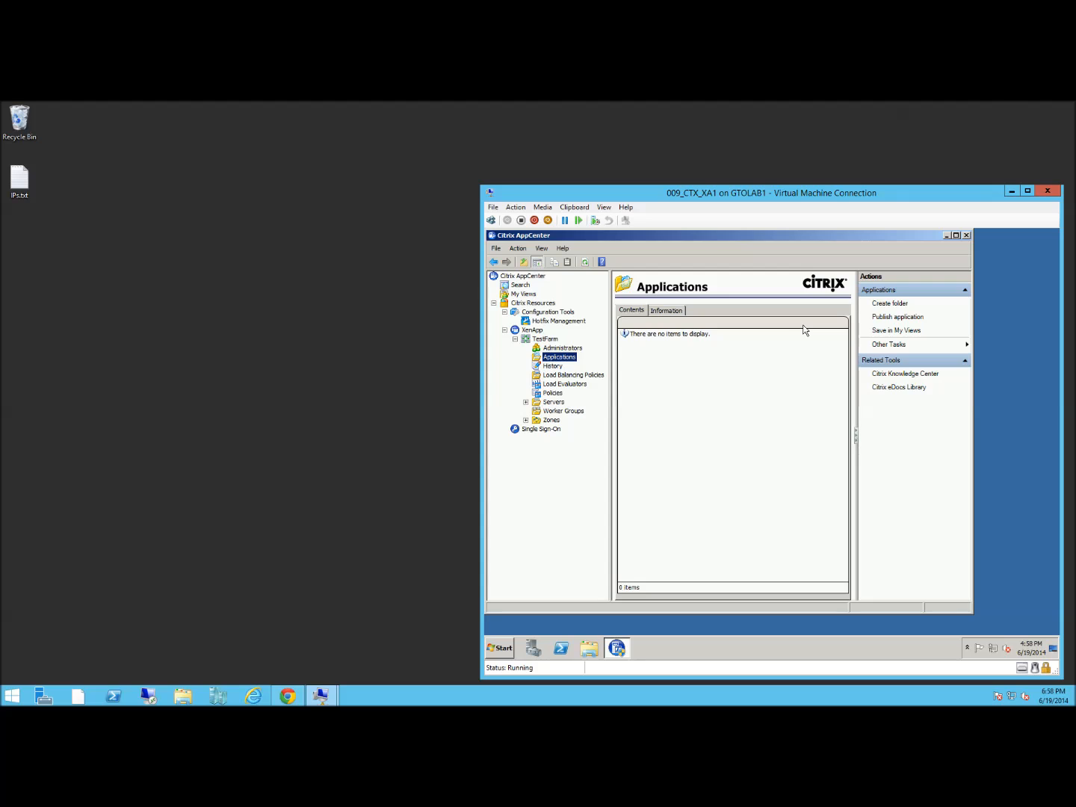
Publish a new installed application named Notepad and set its executable command line
left_click(916, 319)
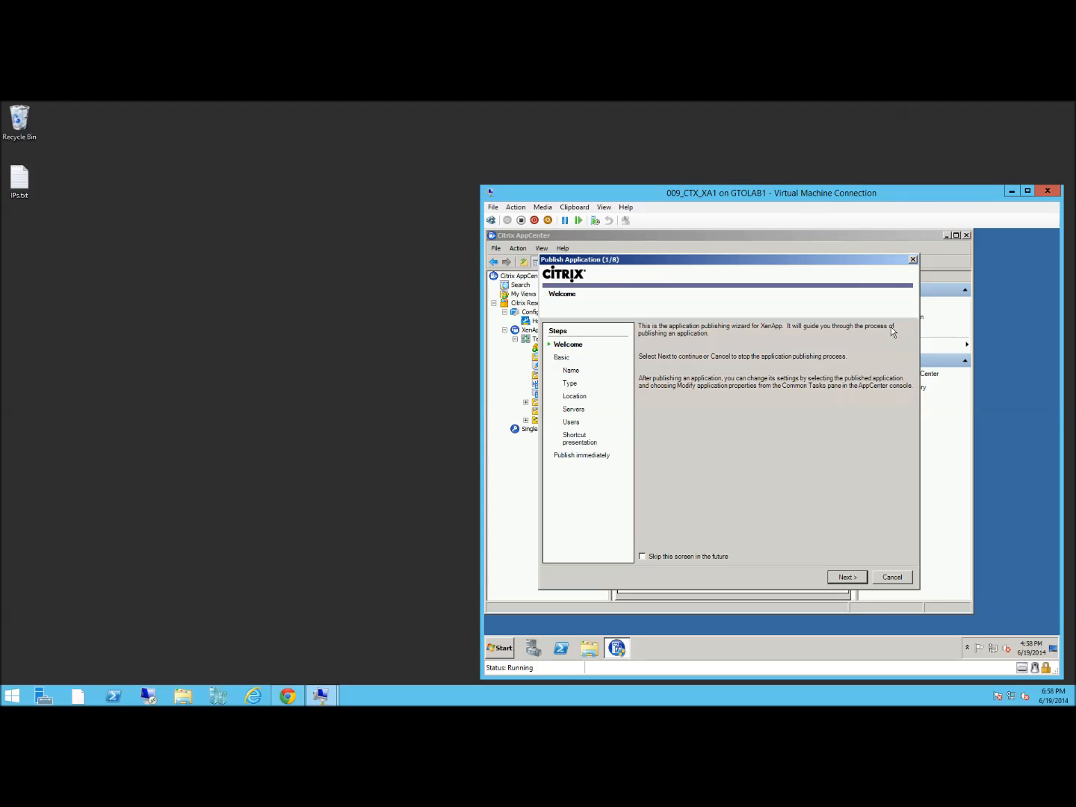
left_click(846, 577)
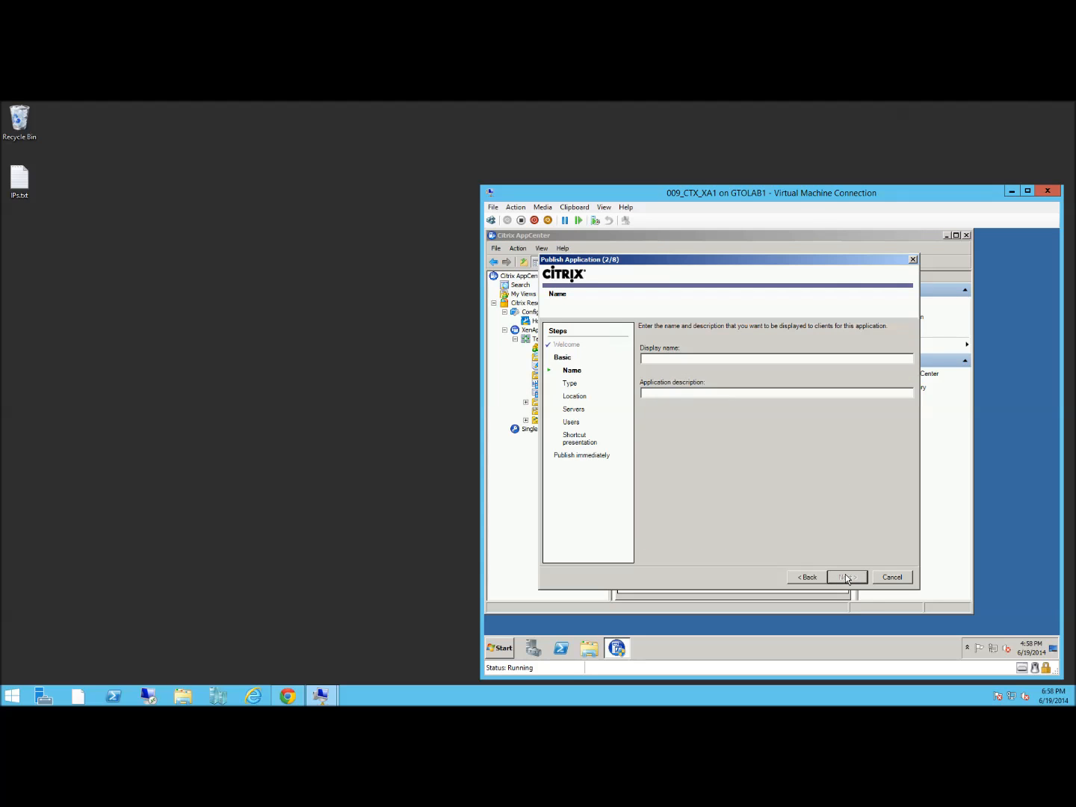
type("Notepad")
left_click(859, 579)
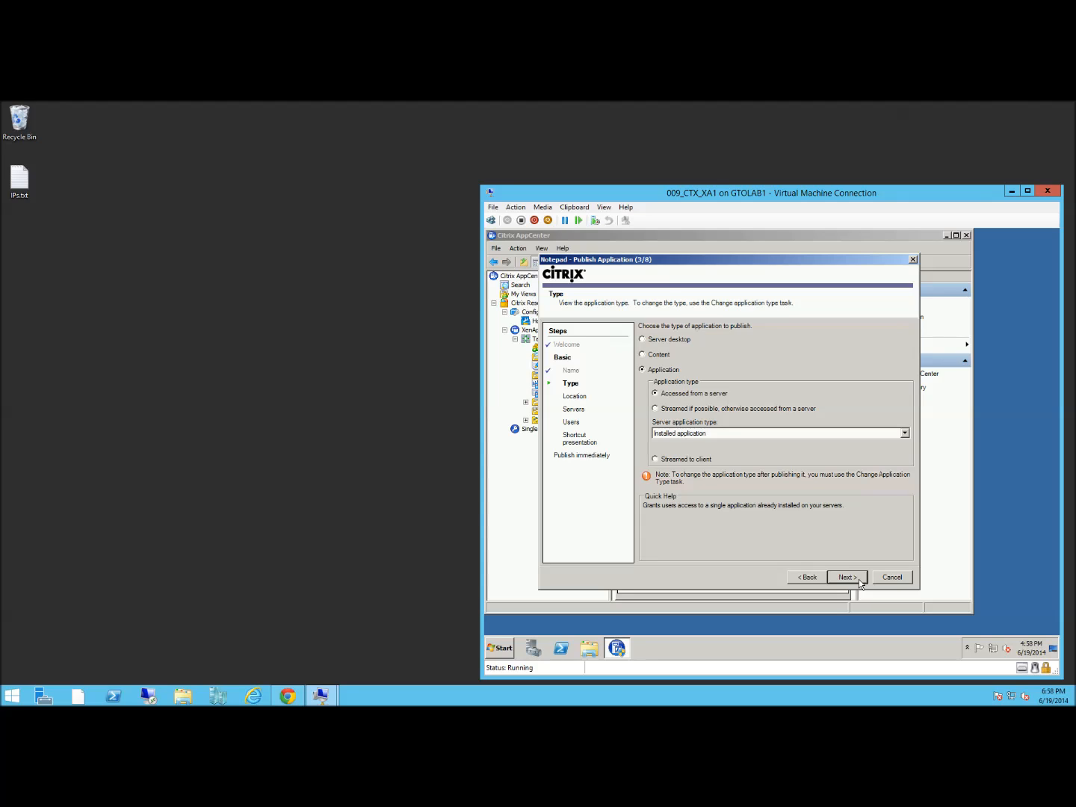
left_click(859, 579)
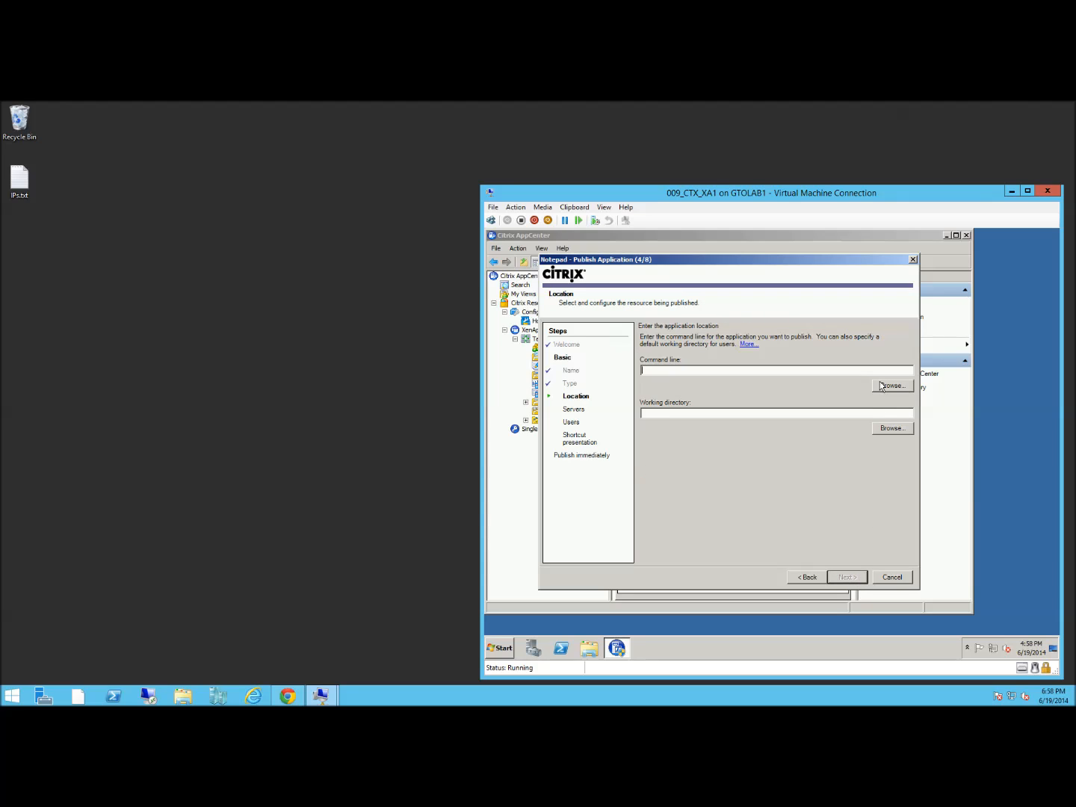
left_click(892, 386)
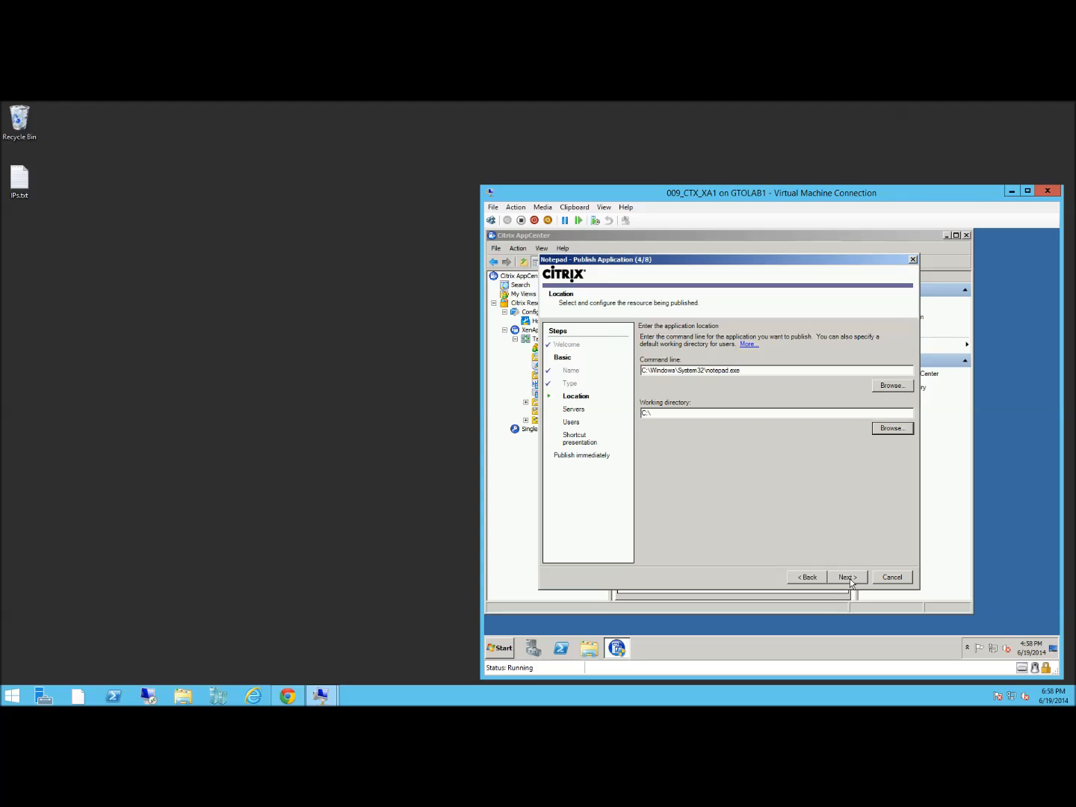
left_click(849, 579)
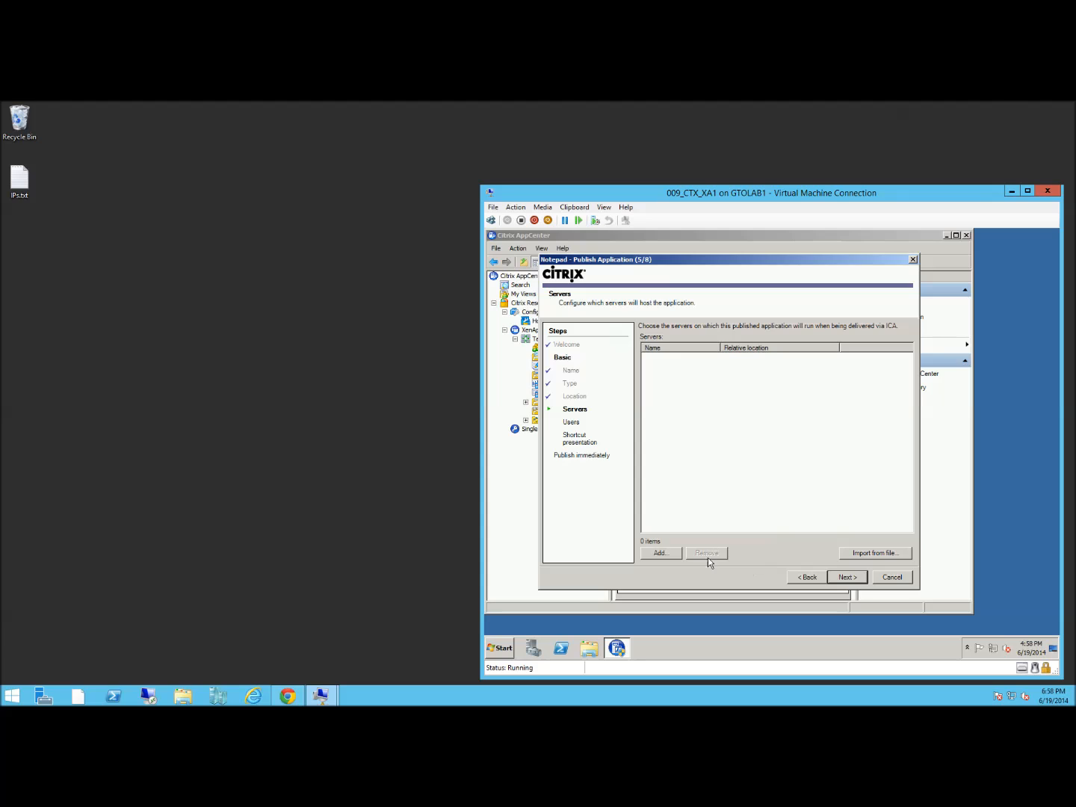
Add CTXS-XA1 from the farm's Servers folder as Notepad's hosting server
left_click(667, 554)
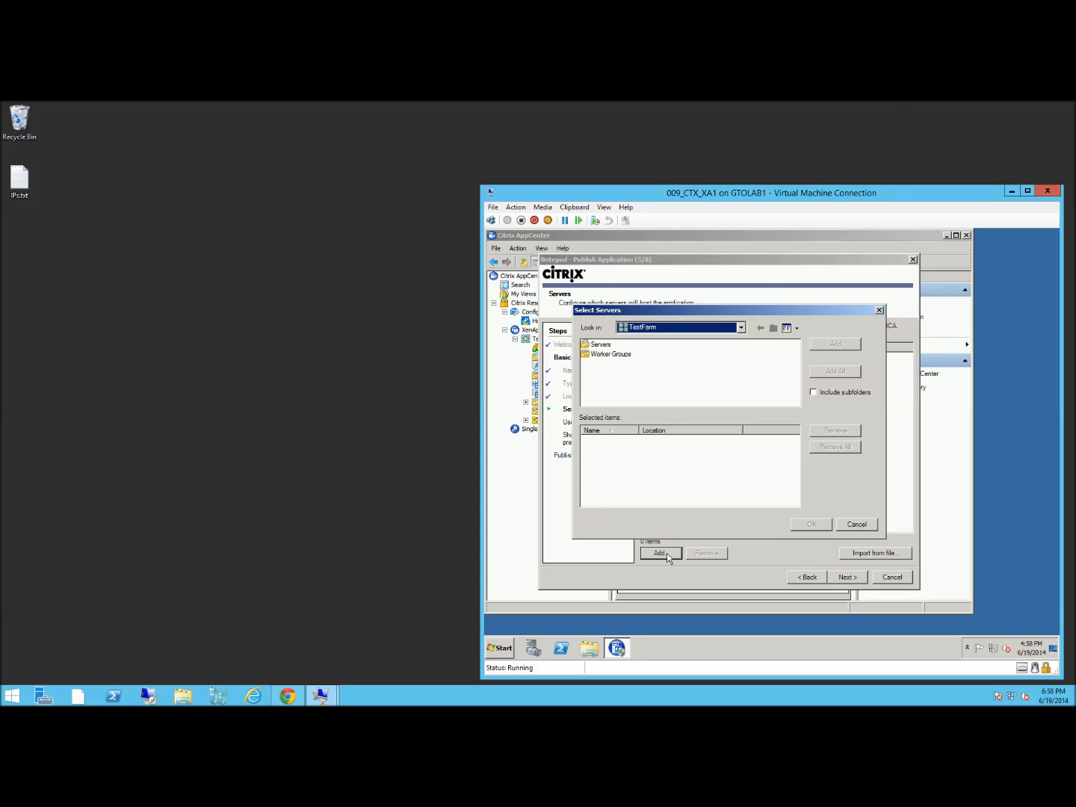
double_click(600, 345)
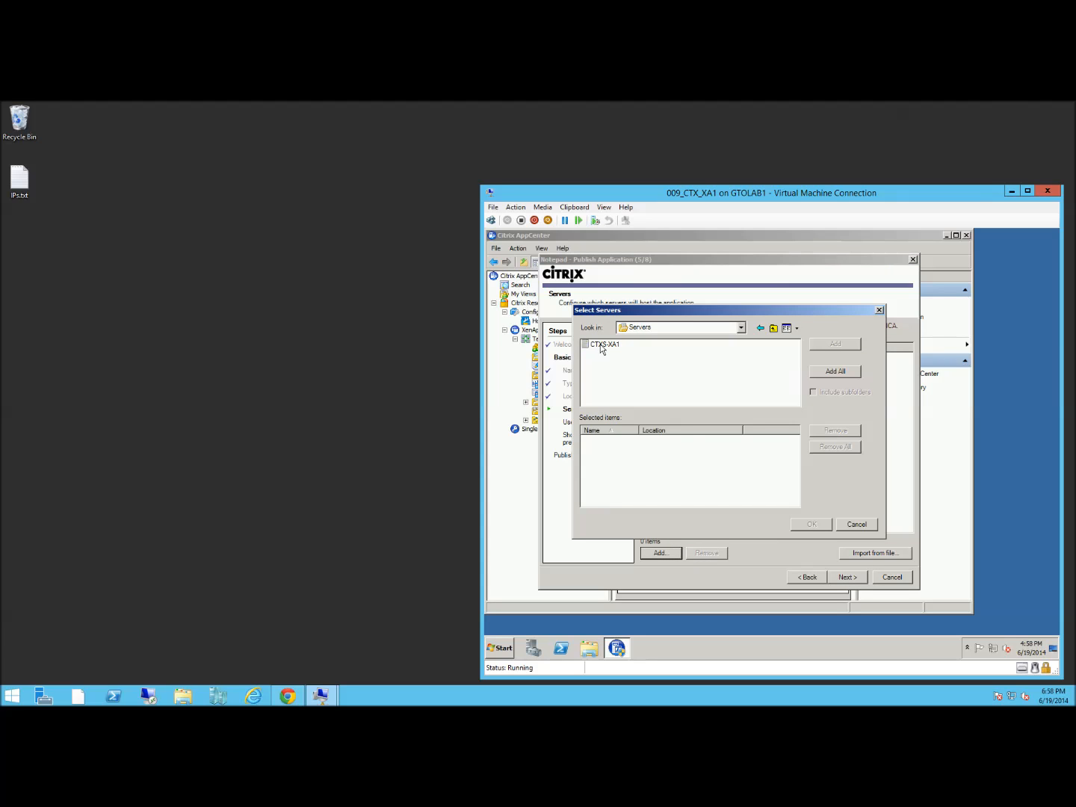
double_click(603, 345)
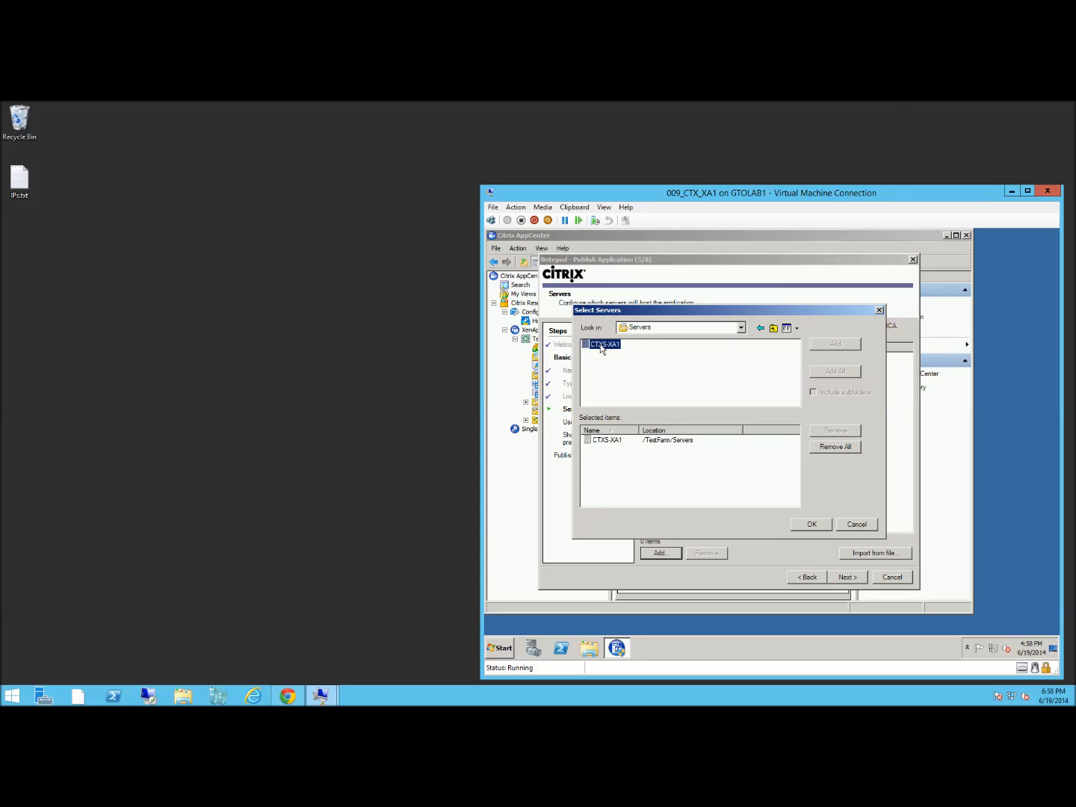
left_click(811, 523)
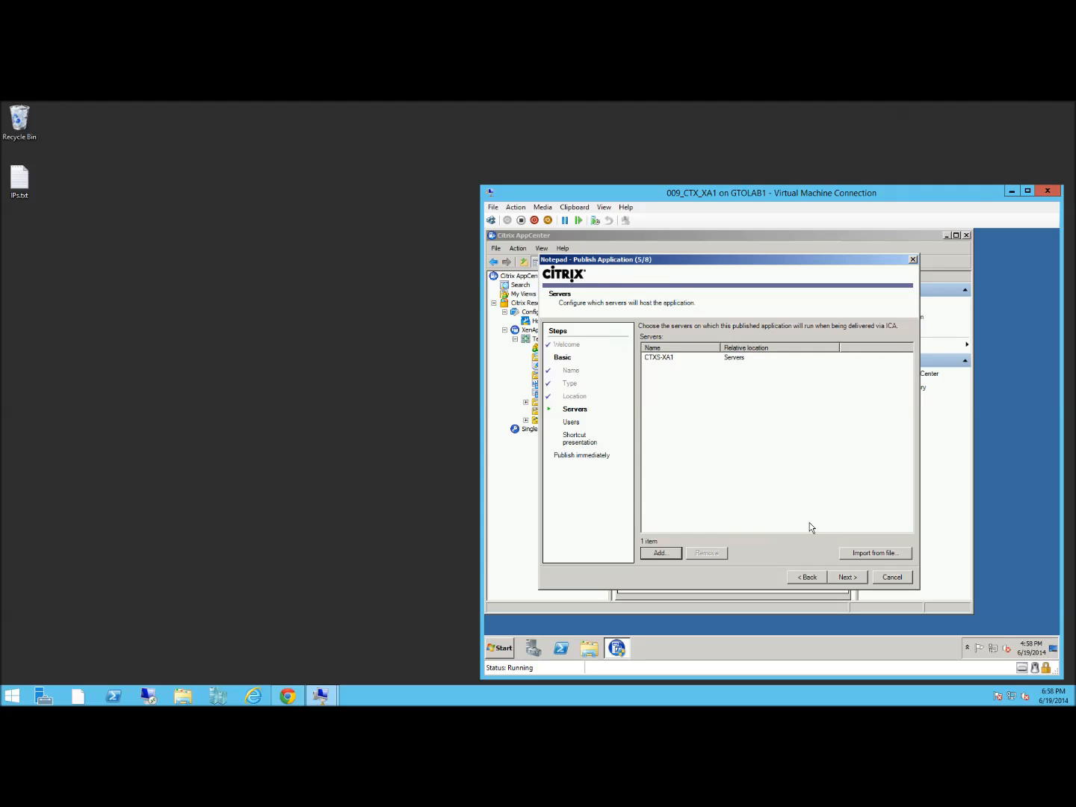
left_click(846, 582)
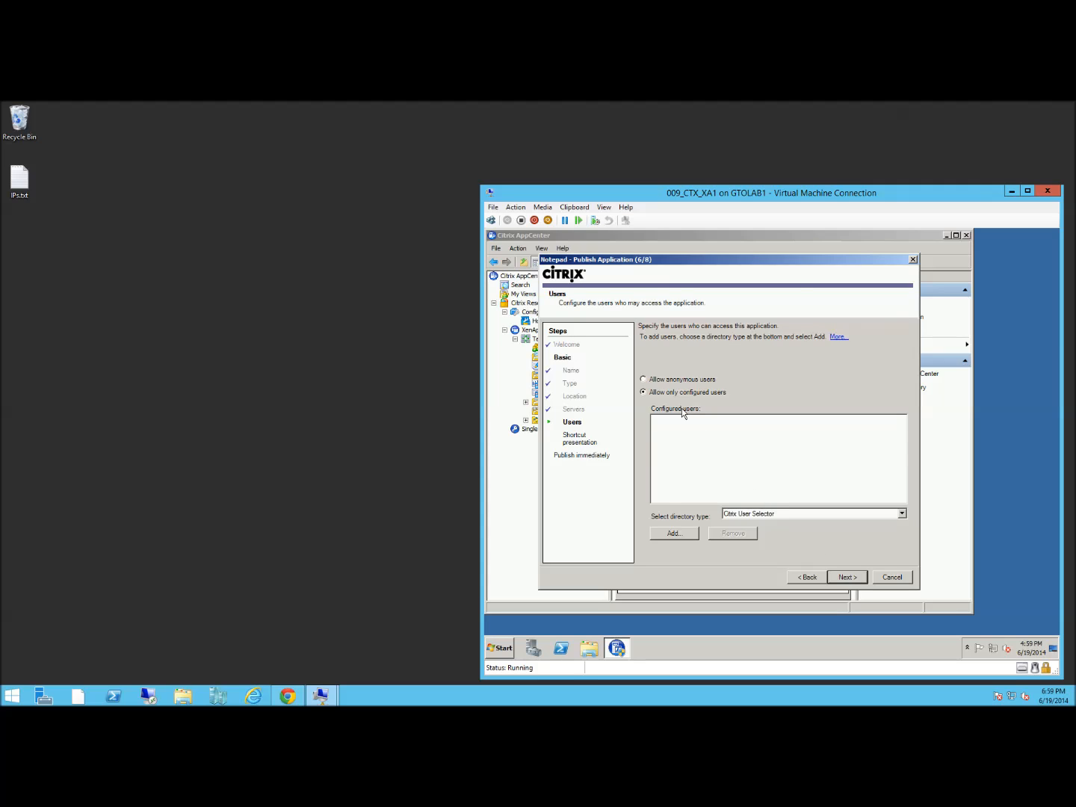
Grant access to CitrixUserGroup from CORP.CONTOSO.COM > Users via the Citrix User Selector
left_click(744, 516)
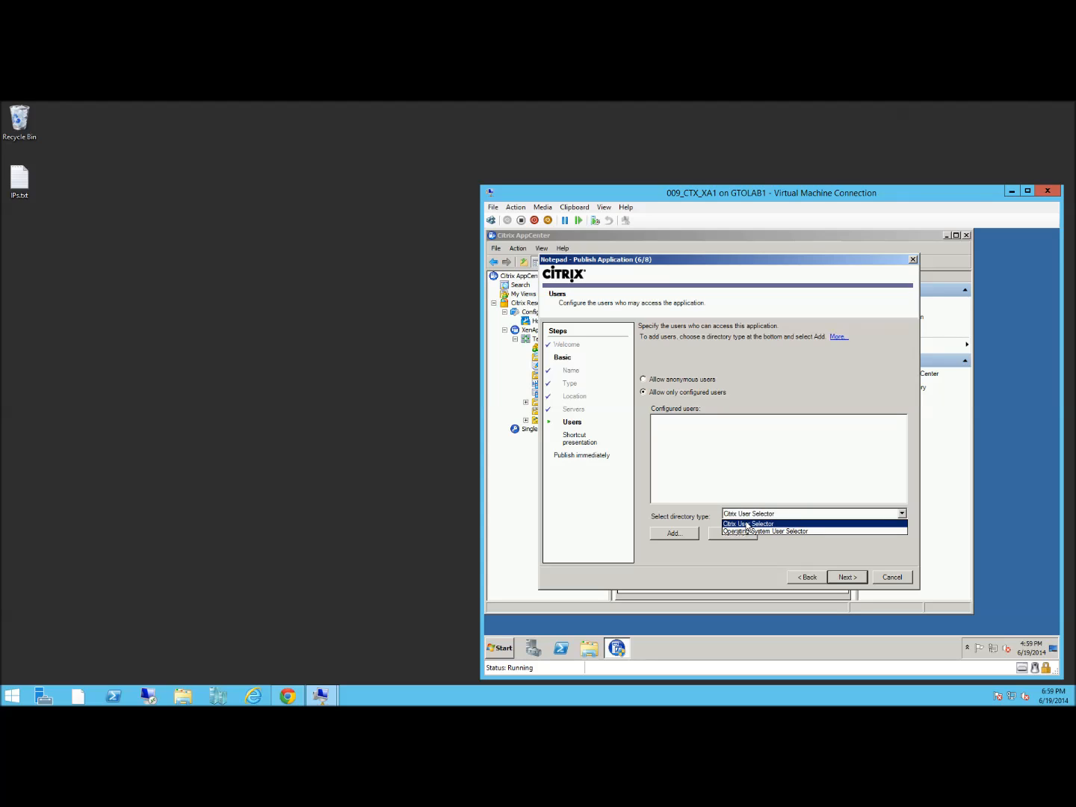
left_click(746, 523)
left_click(683, 534)
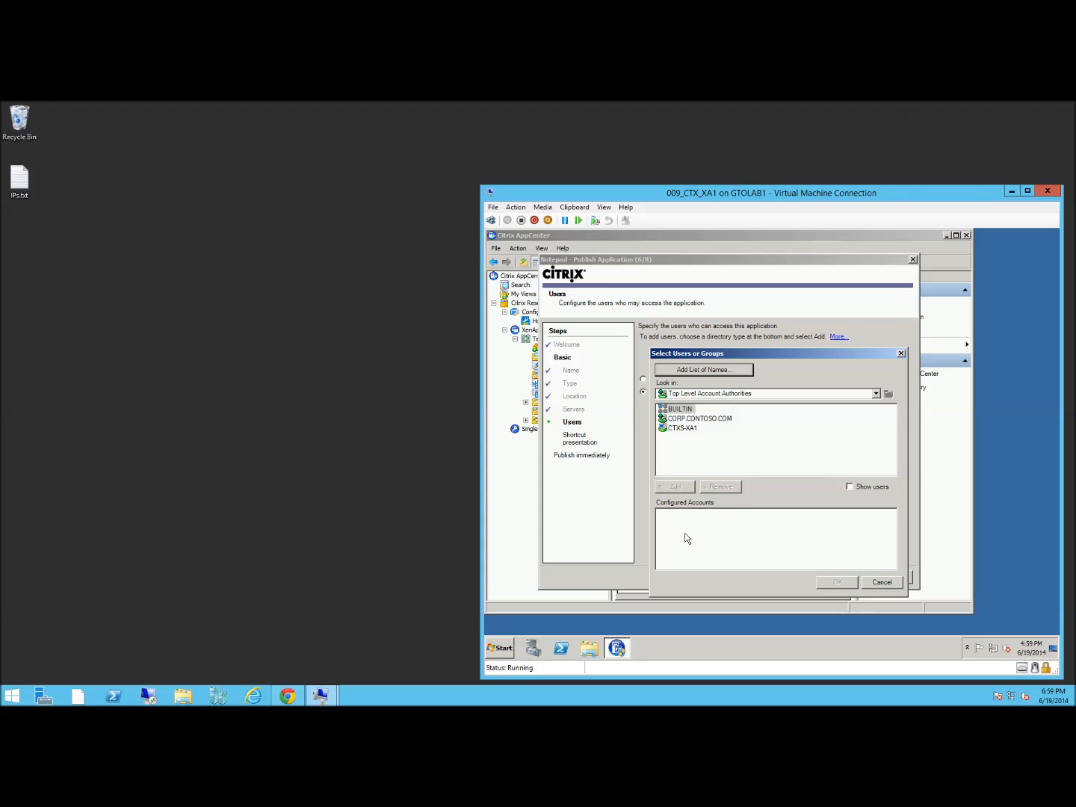
double_click(689, 420)
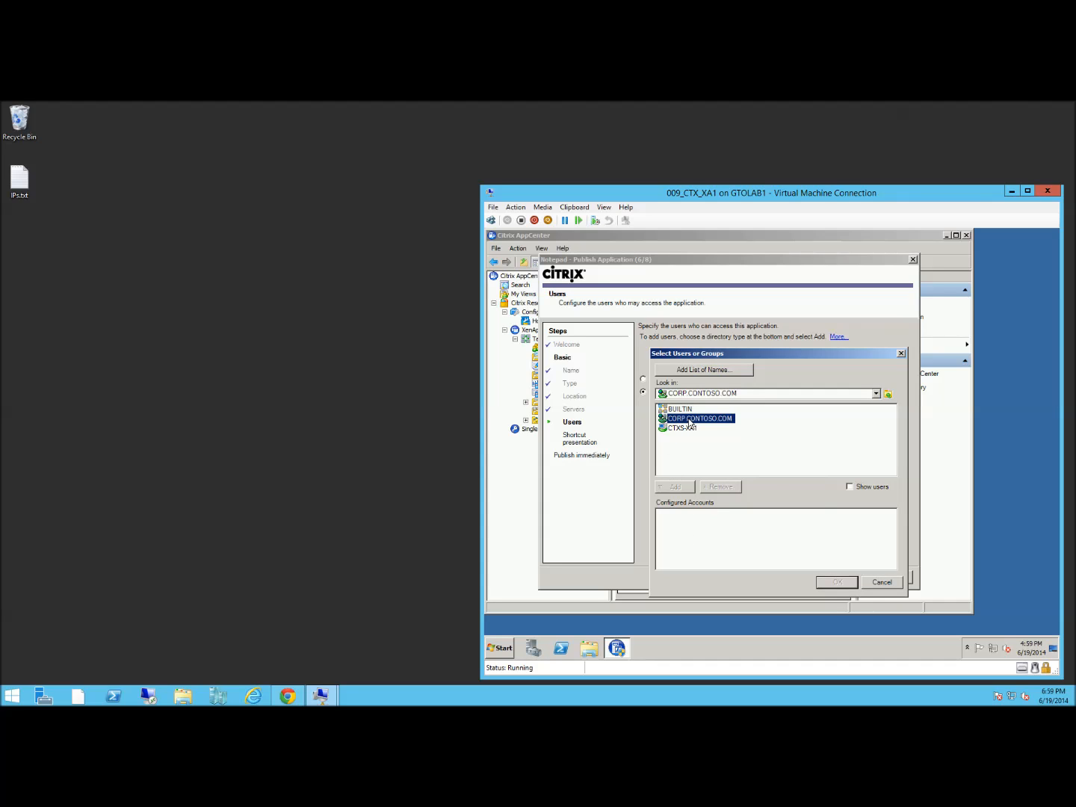
type("user1Pa$$w0rd")
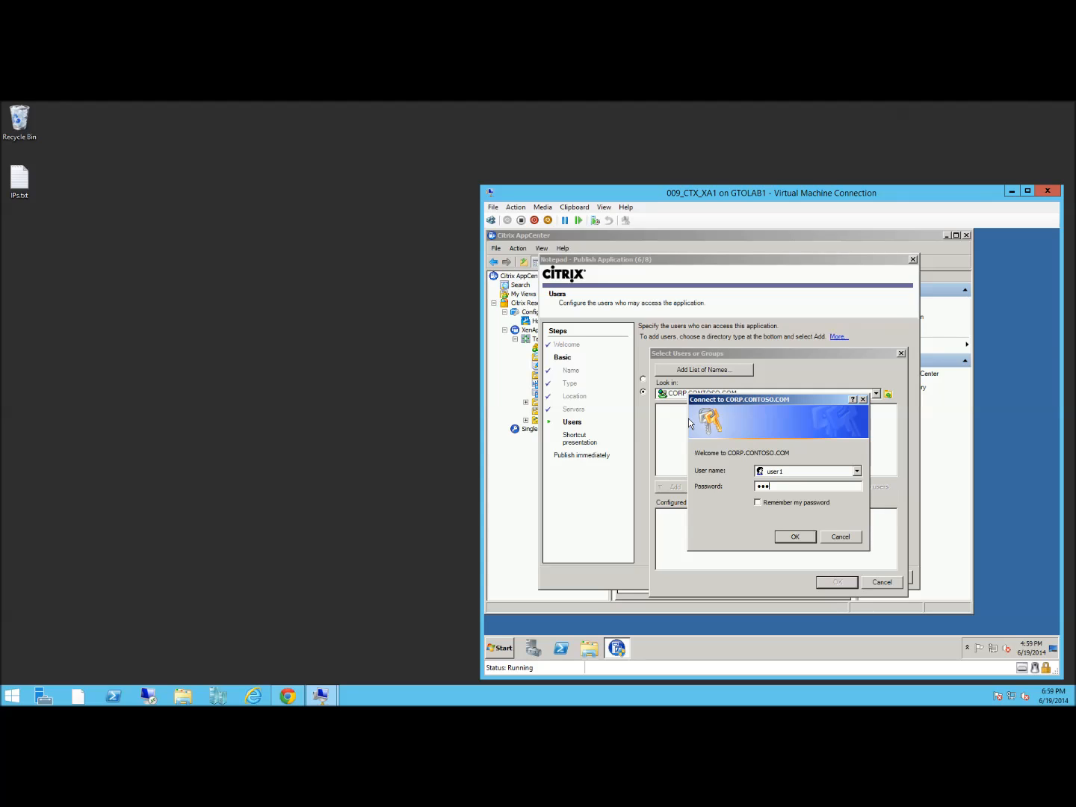
left_click(798, 536)
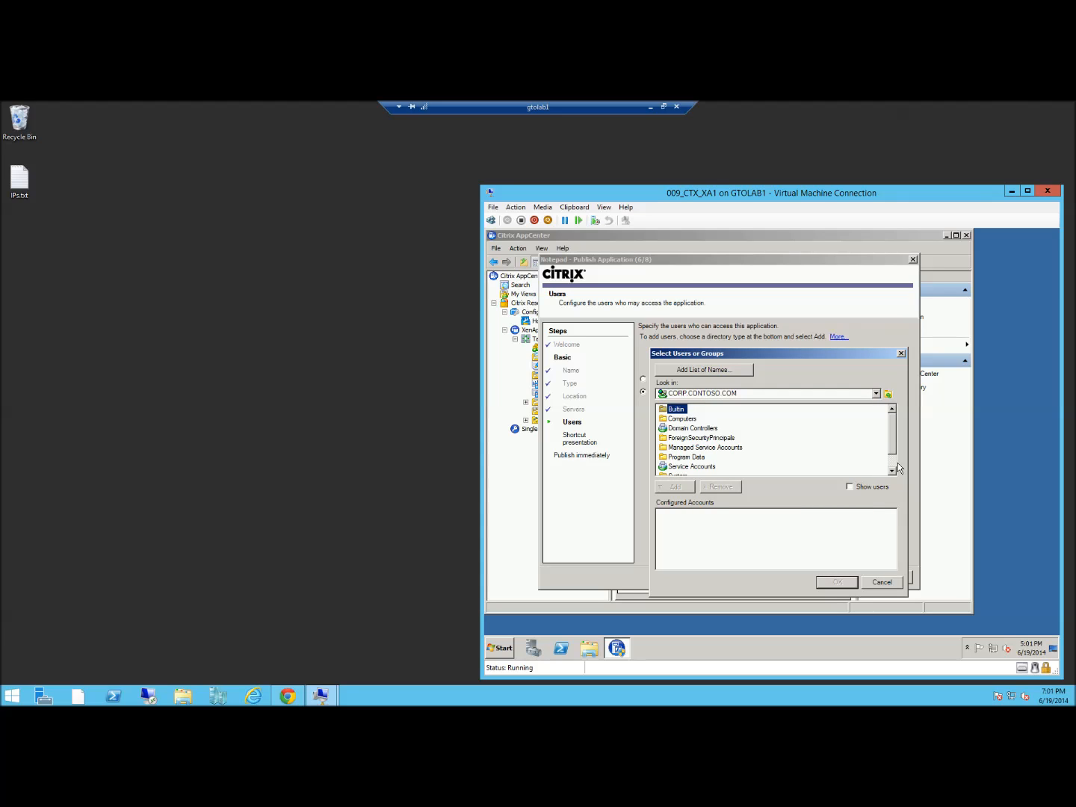
scroll(893, 468, "down", 1)
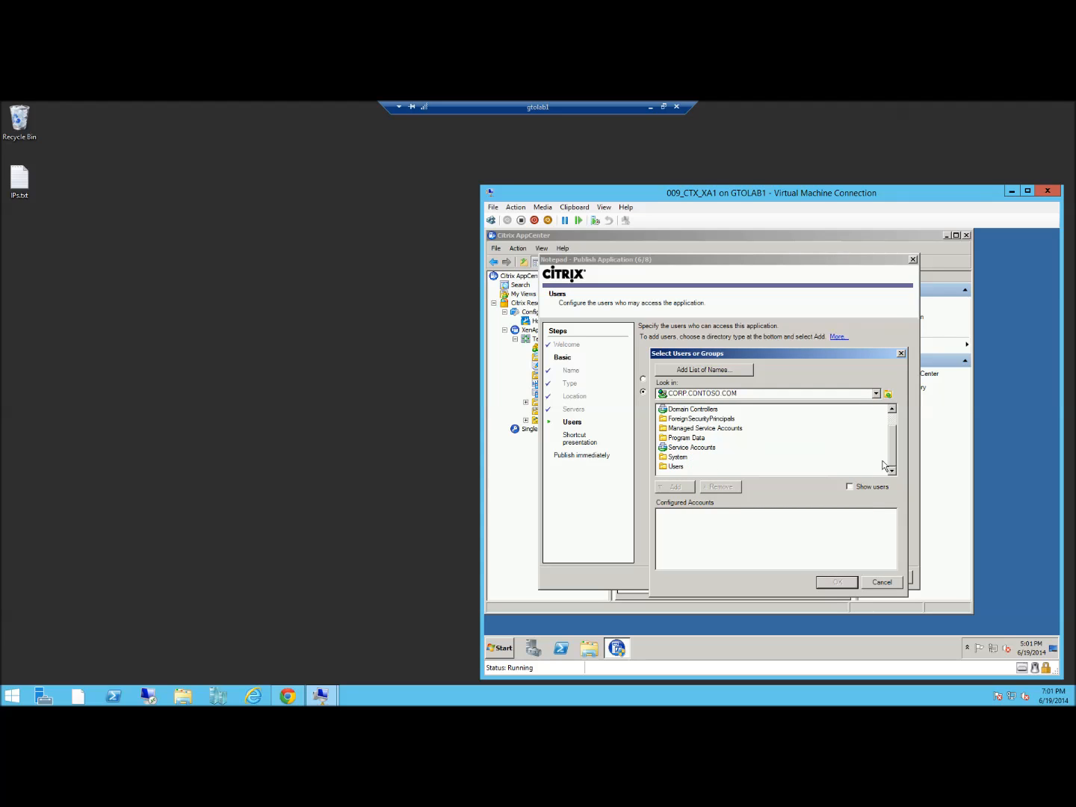
left_click(676, 467)
double_click(677, 467)
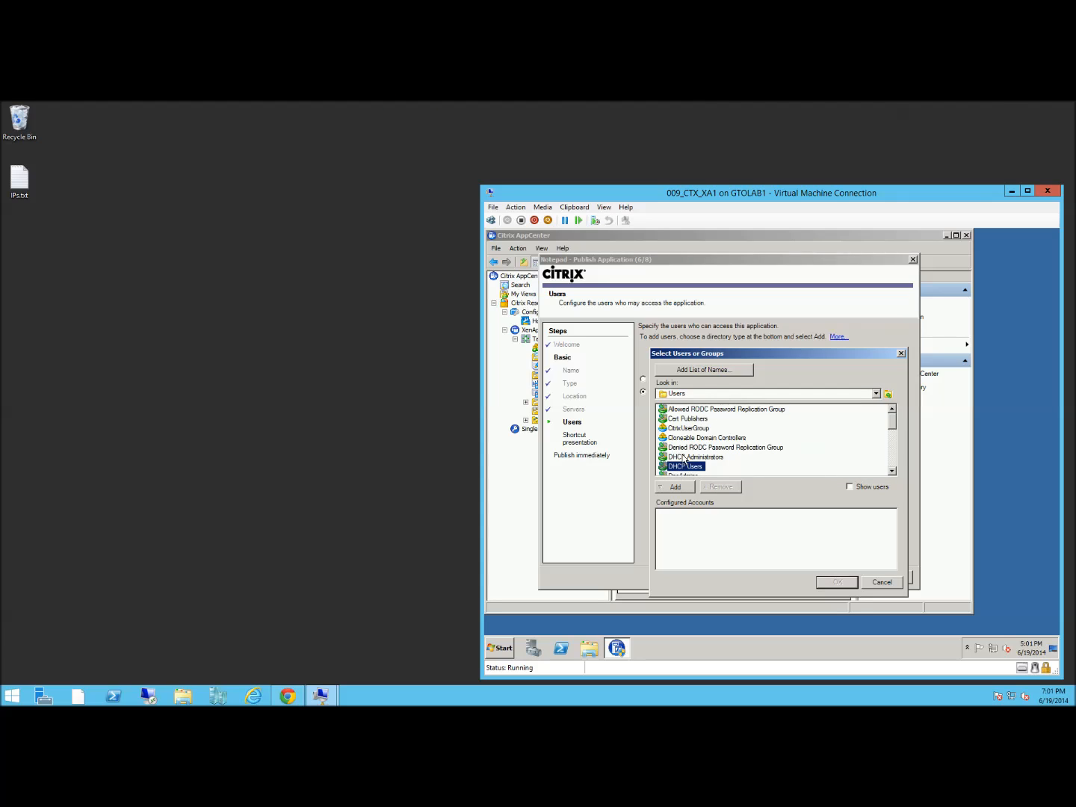
double_click(693, 428)
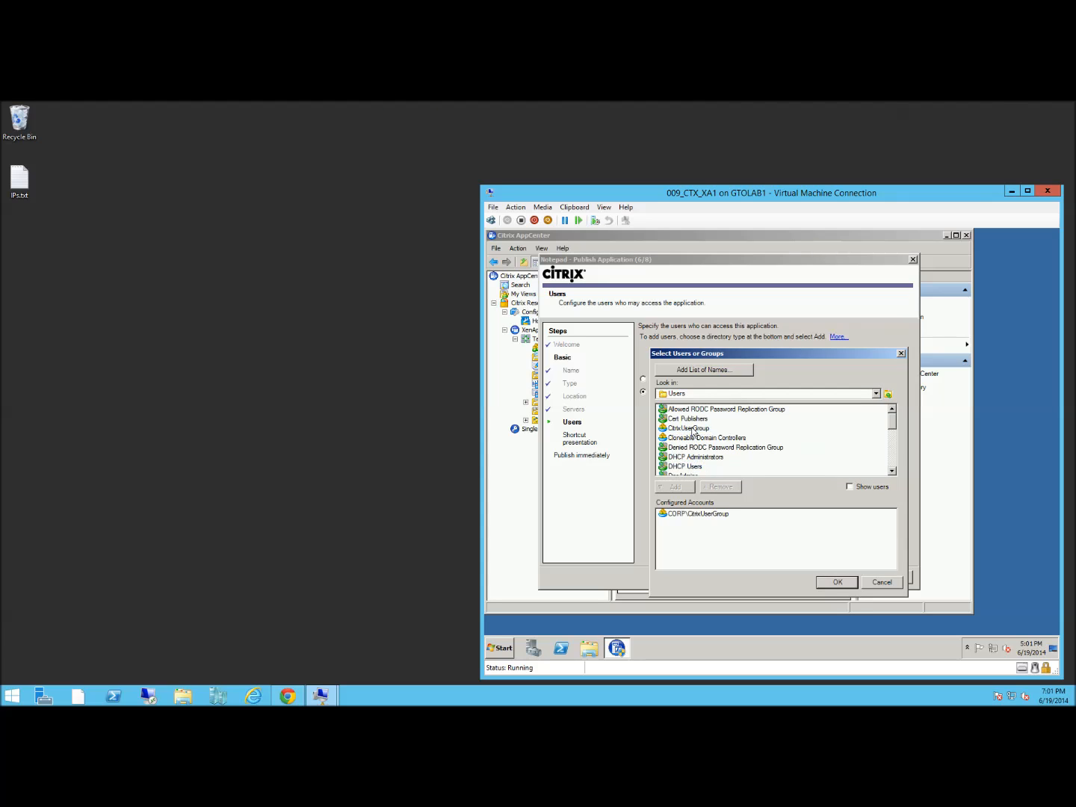
left_click(838, 581)
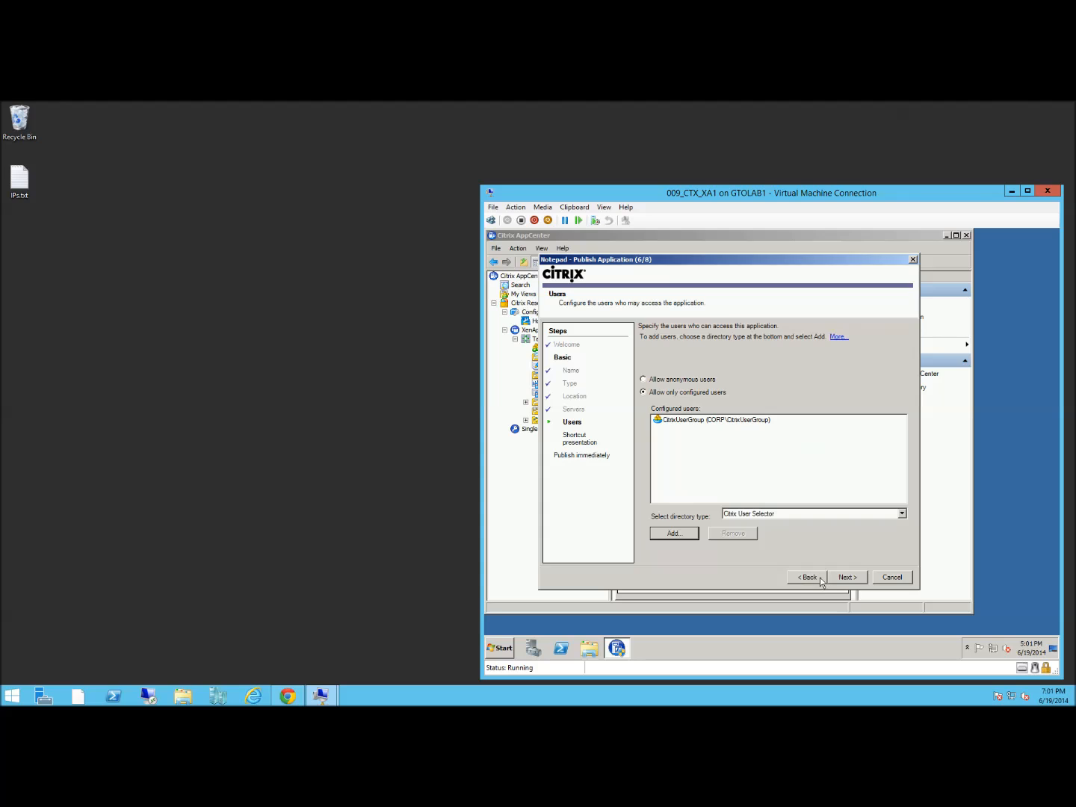
Accept the default shortcut and remaining settings and finish publishing Notepad
left_click(852, 582)
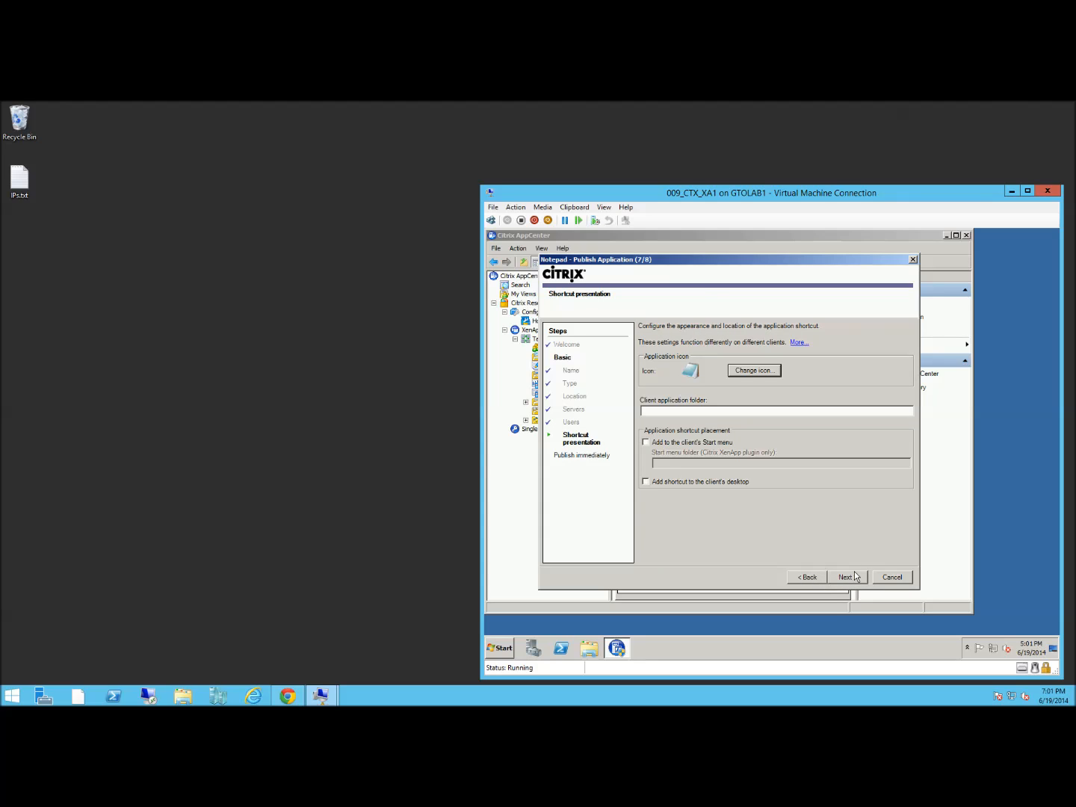
left_click(858, 578)
left_click(856, 578)
left_click(855, 578)
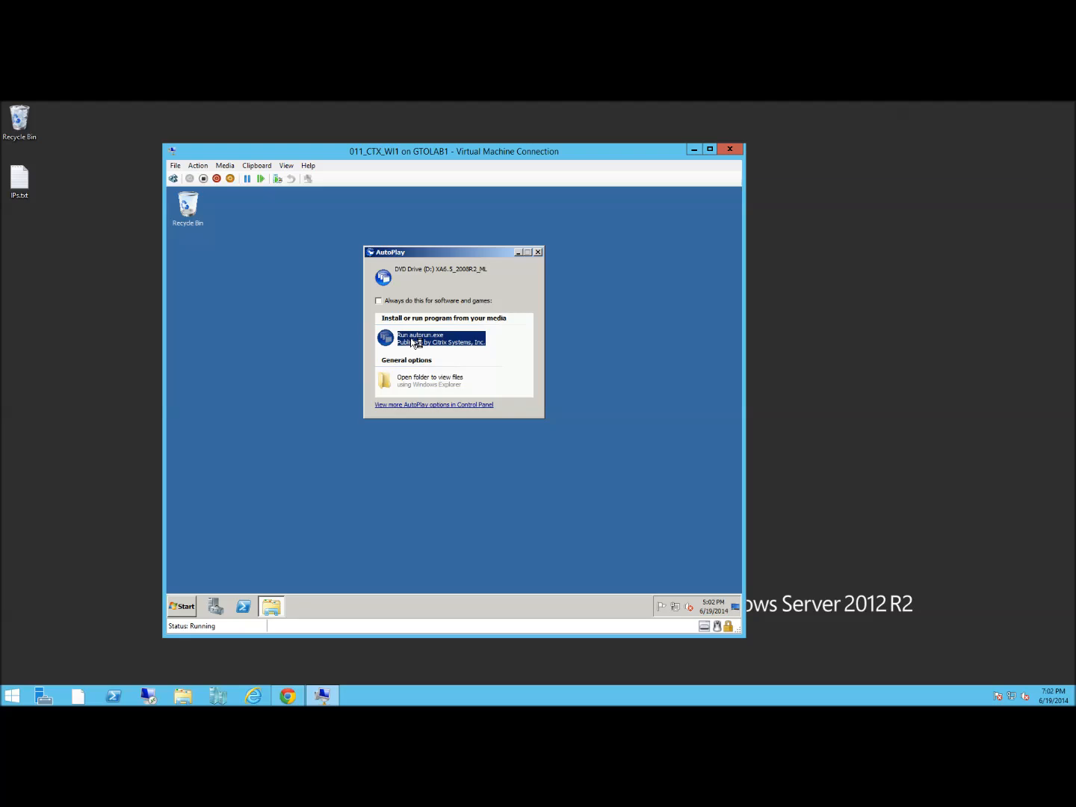
Launch the Citrix installer, begin adding server roles, and accept the license agreement
left_click(412, 342)
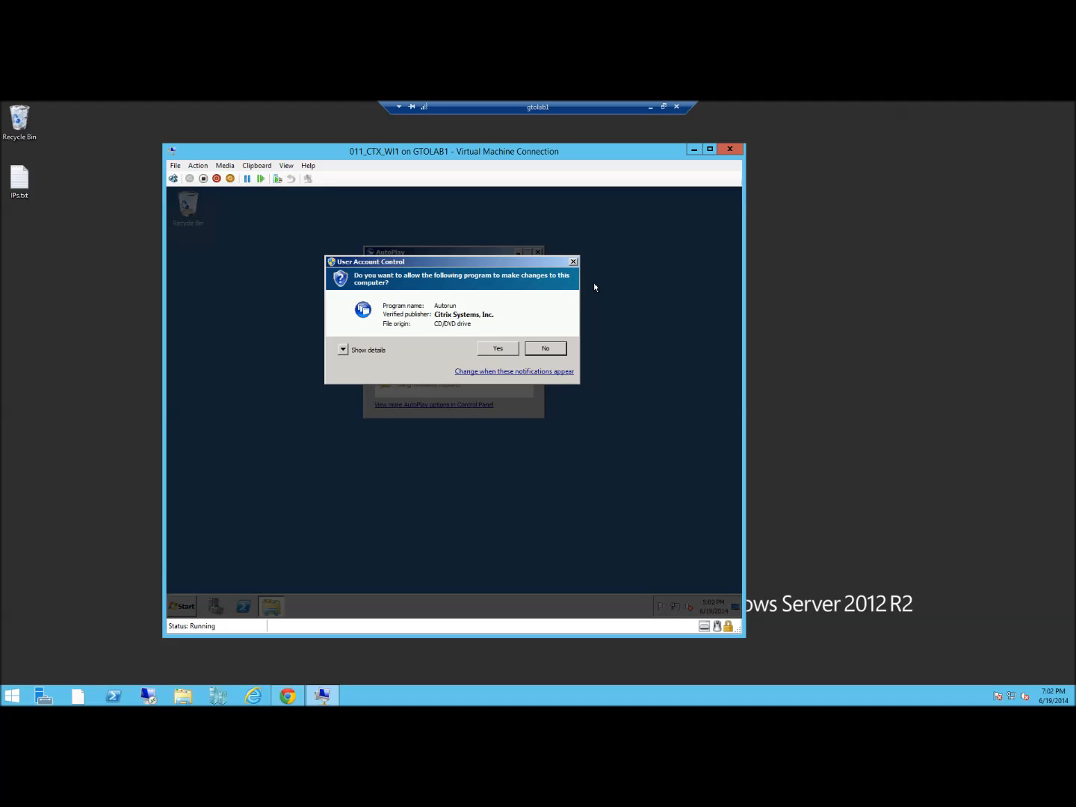
left_click(508, 354)
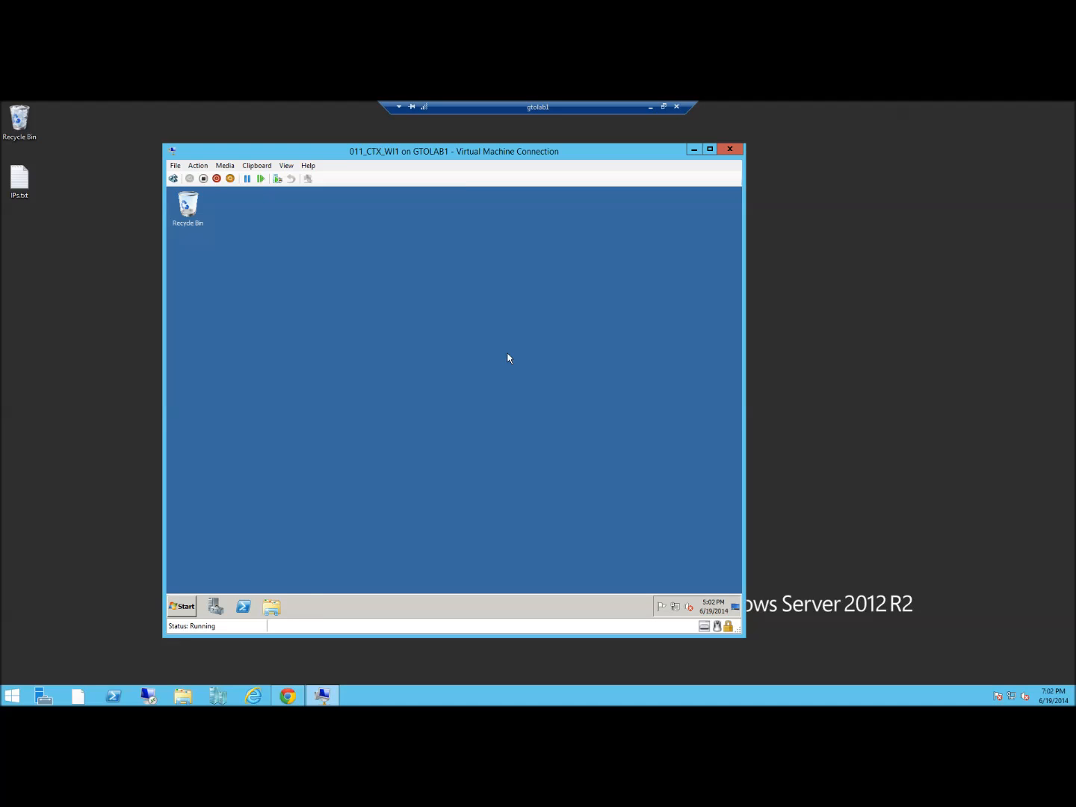
left_click(409, 363)
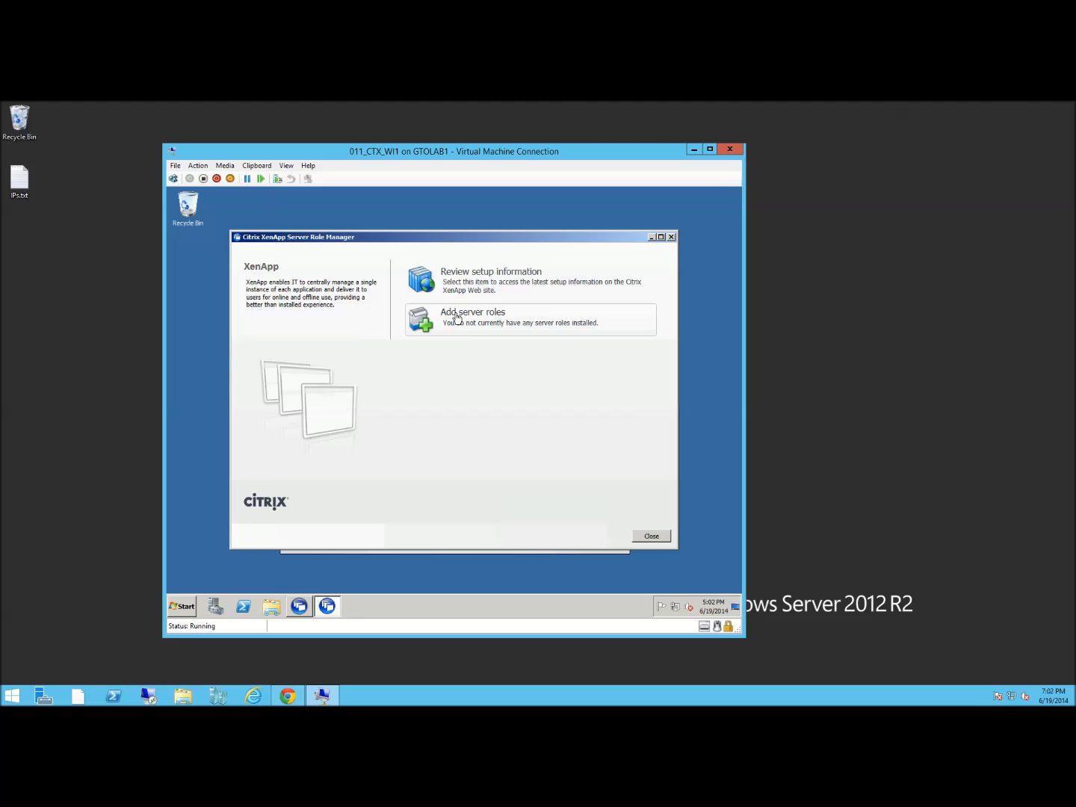
left_click(456, 321)
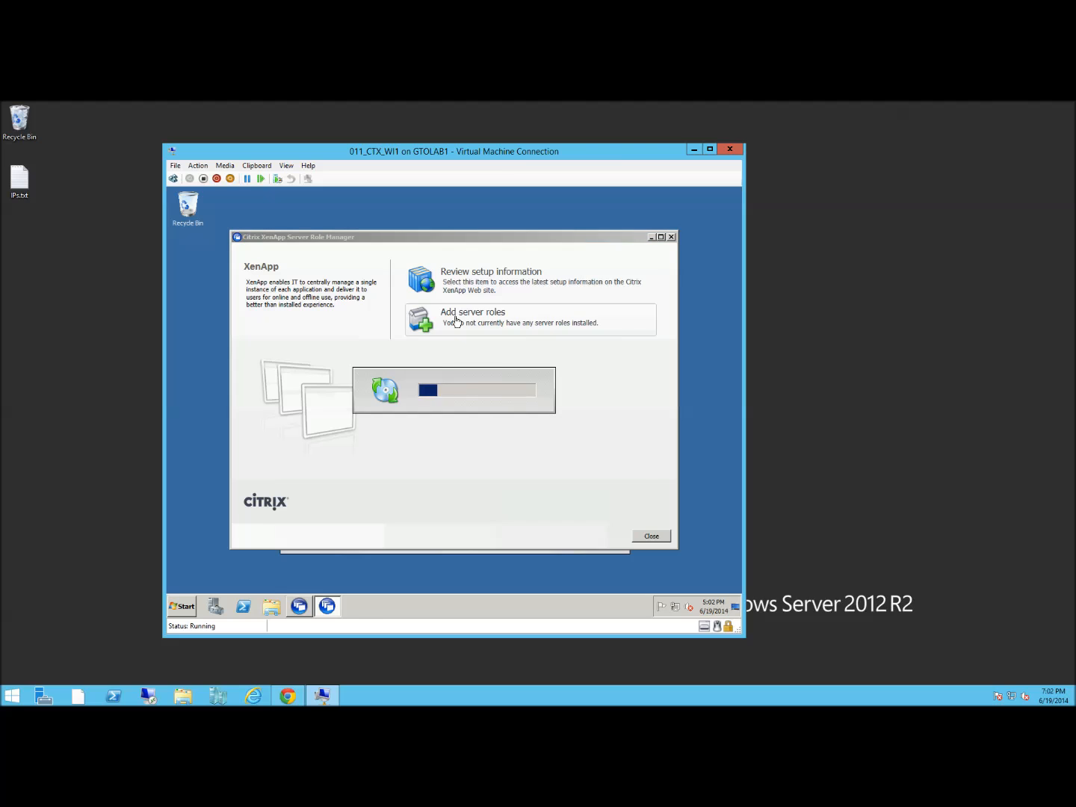
left_click(481, 505)
left_click(565, 531)
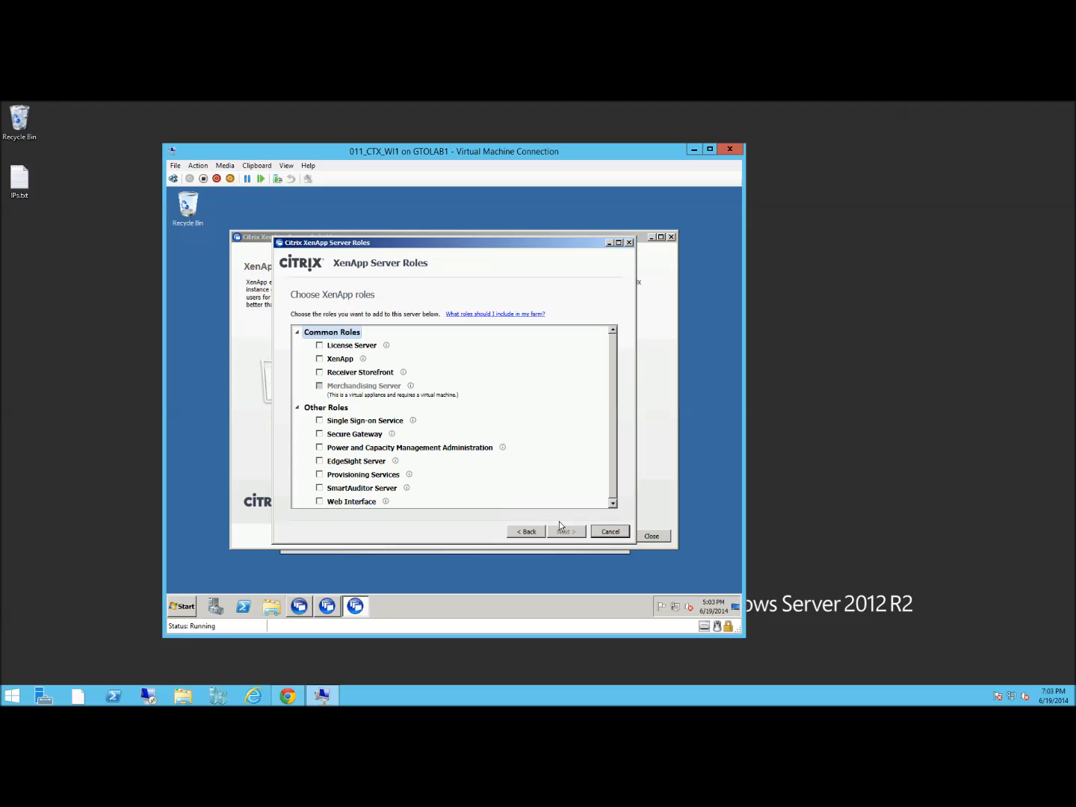
Install the Web Interface role with its default components plus IIS and Visual J# 2.0 prerequisites
left_click(320, 502)
mouse_move(386, 505)
left_click(564, 533)
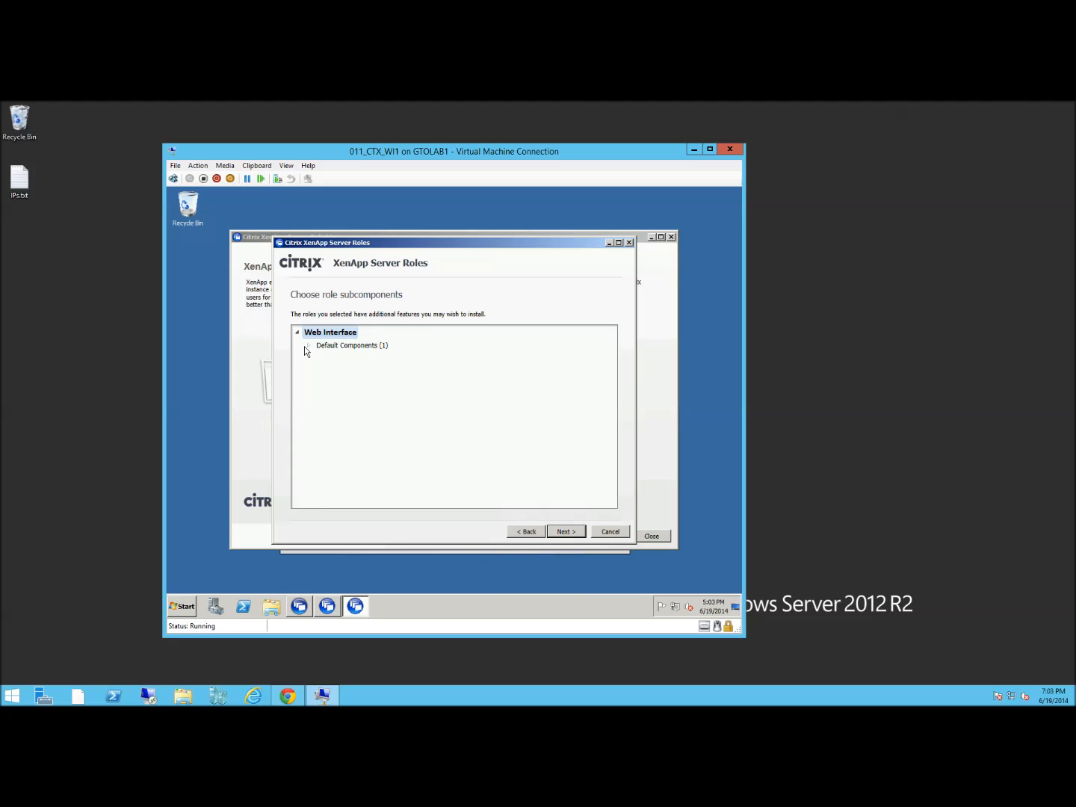
left_click(308, 346)
left_click(580, 534)
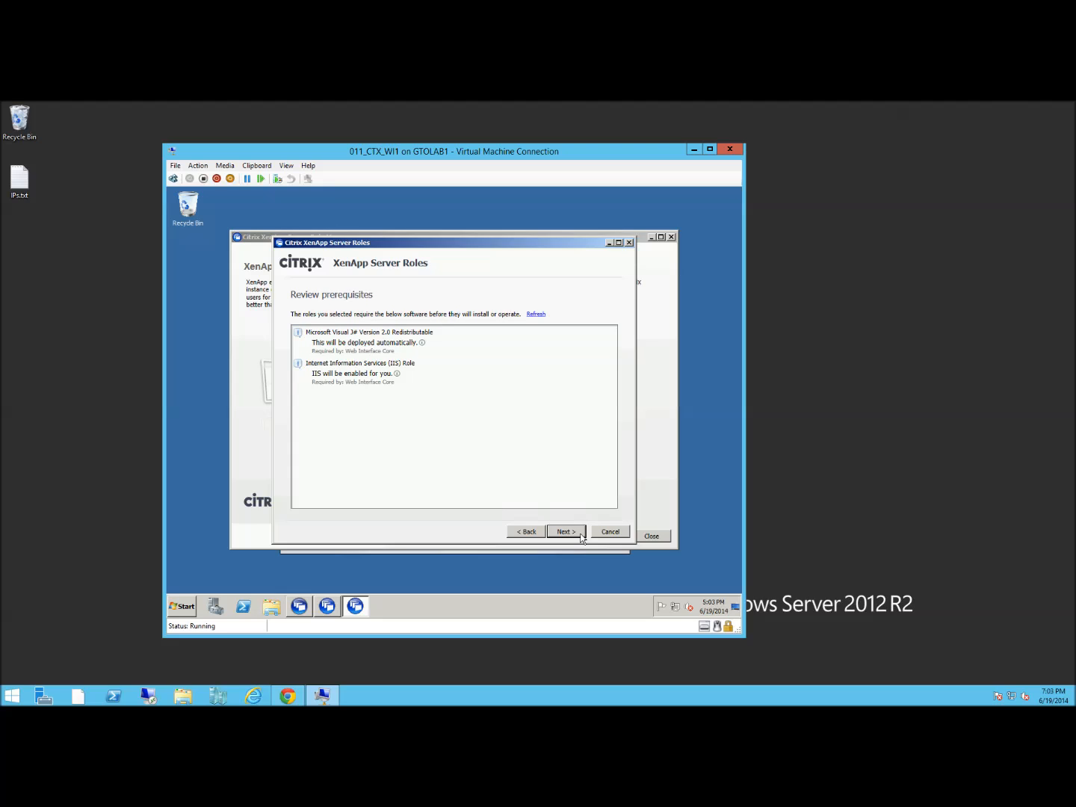
left_click(579, 536)
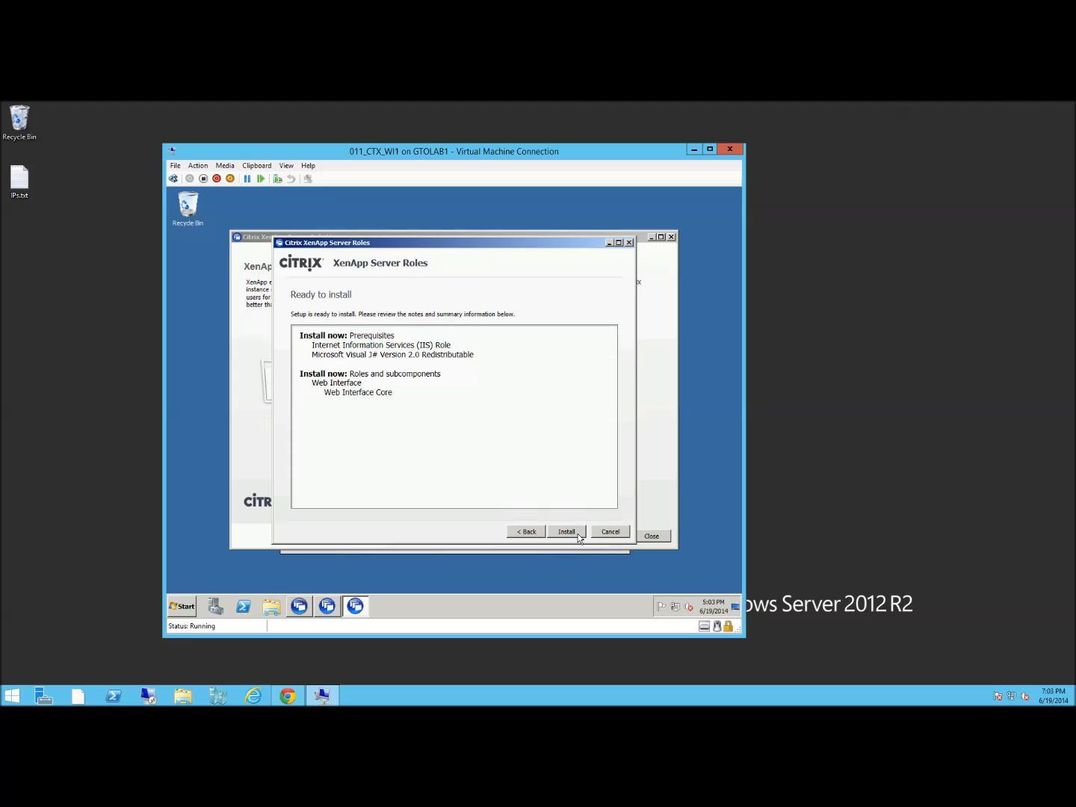
left_click_drag(313, 355, 490, 359)
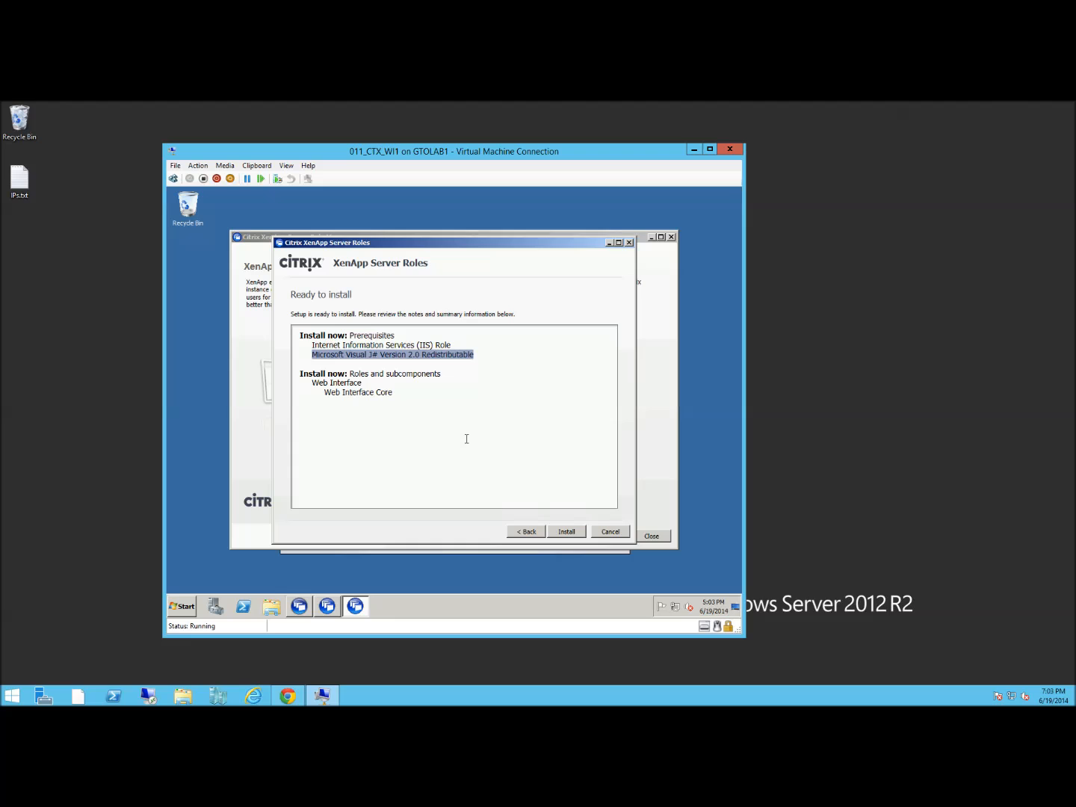
left_click(577, 533)
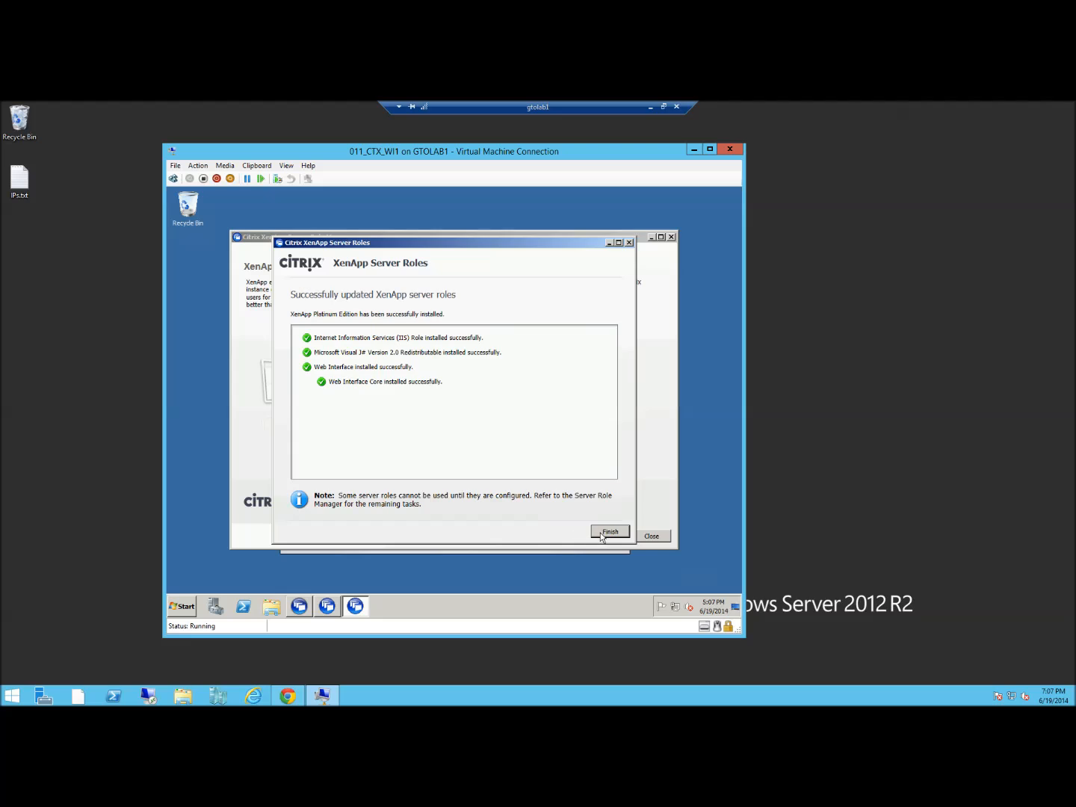
left_click(602, 535)
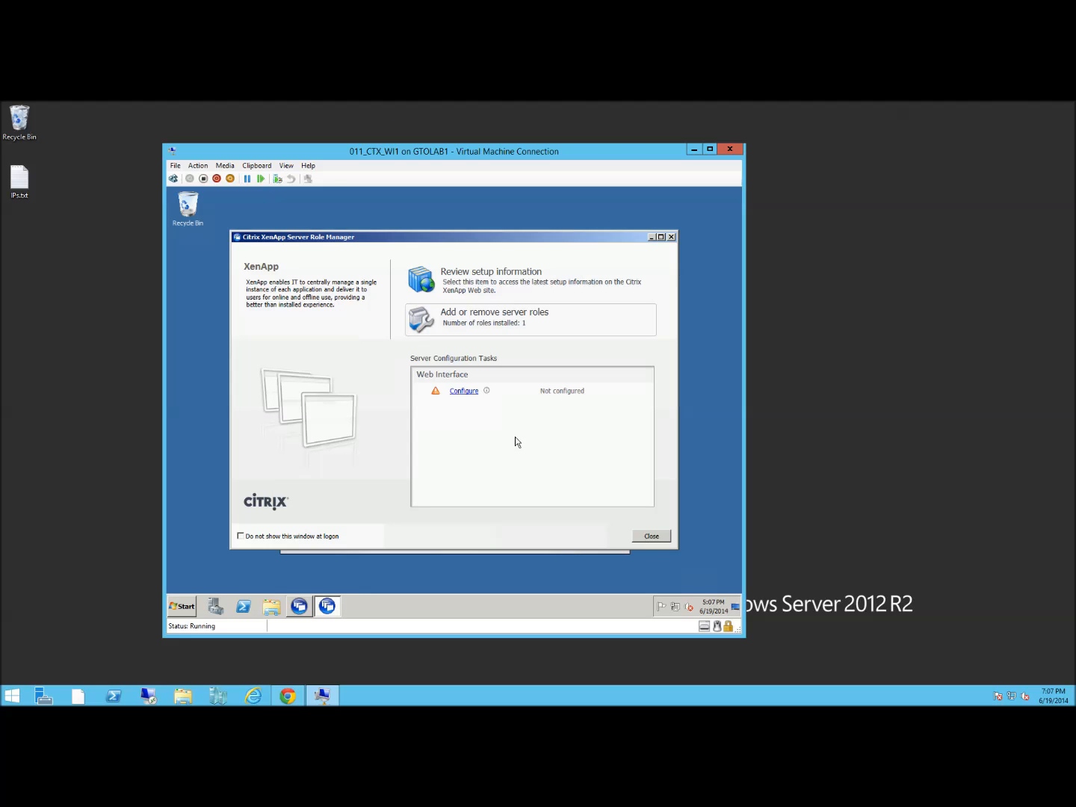
Start configuring Web Interface and begin creating a new XenApp Web site
left_click(460, 392)
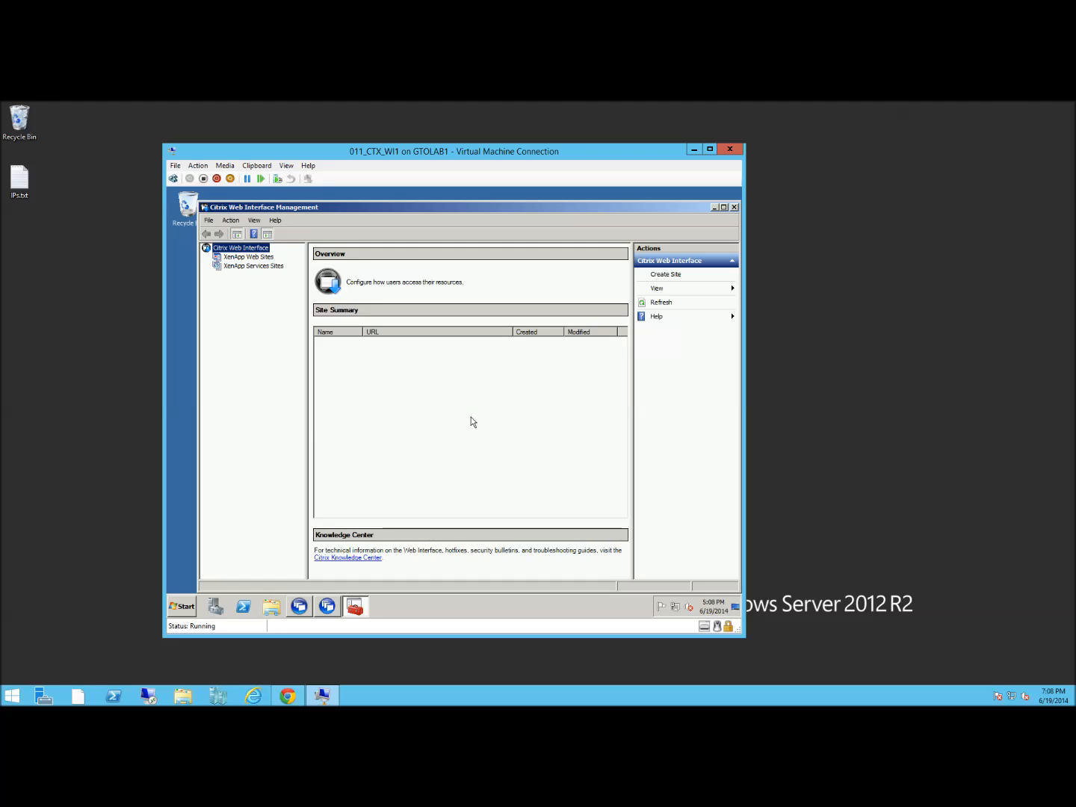
left_click(249, 257)
right_click(265, 261)
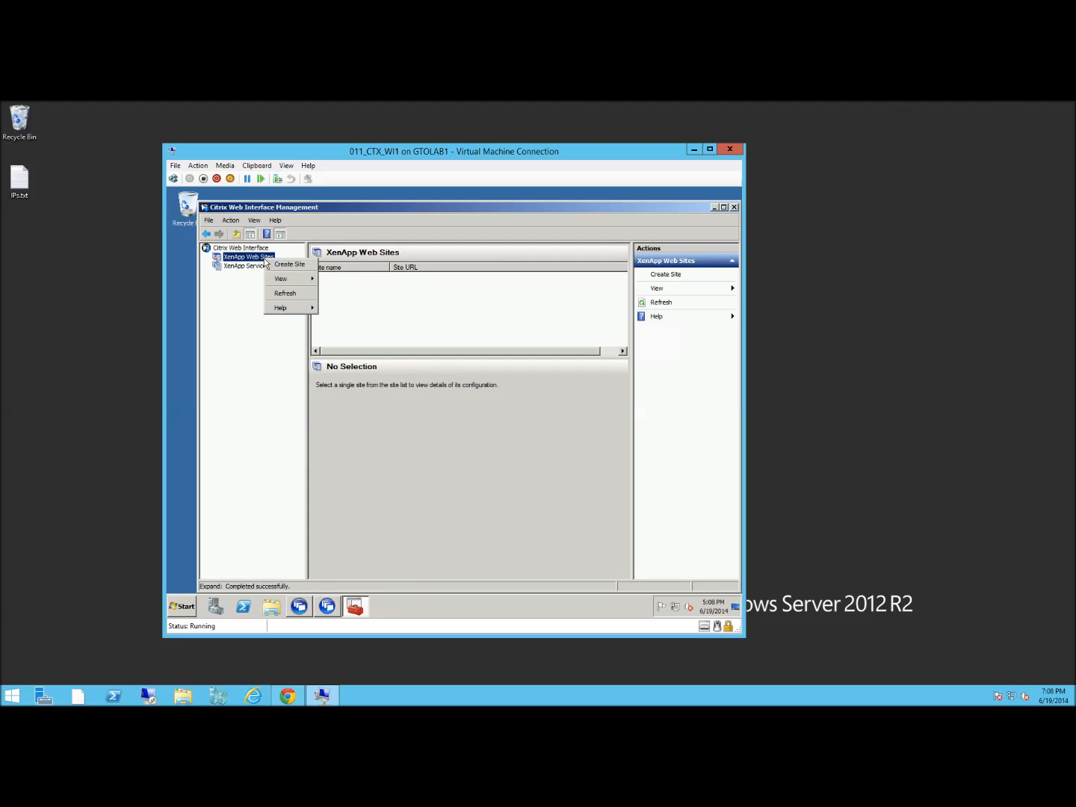
left_click(276, 267)
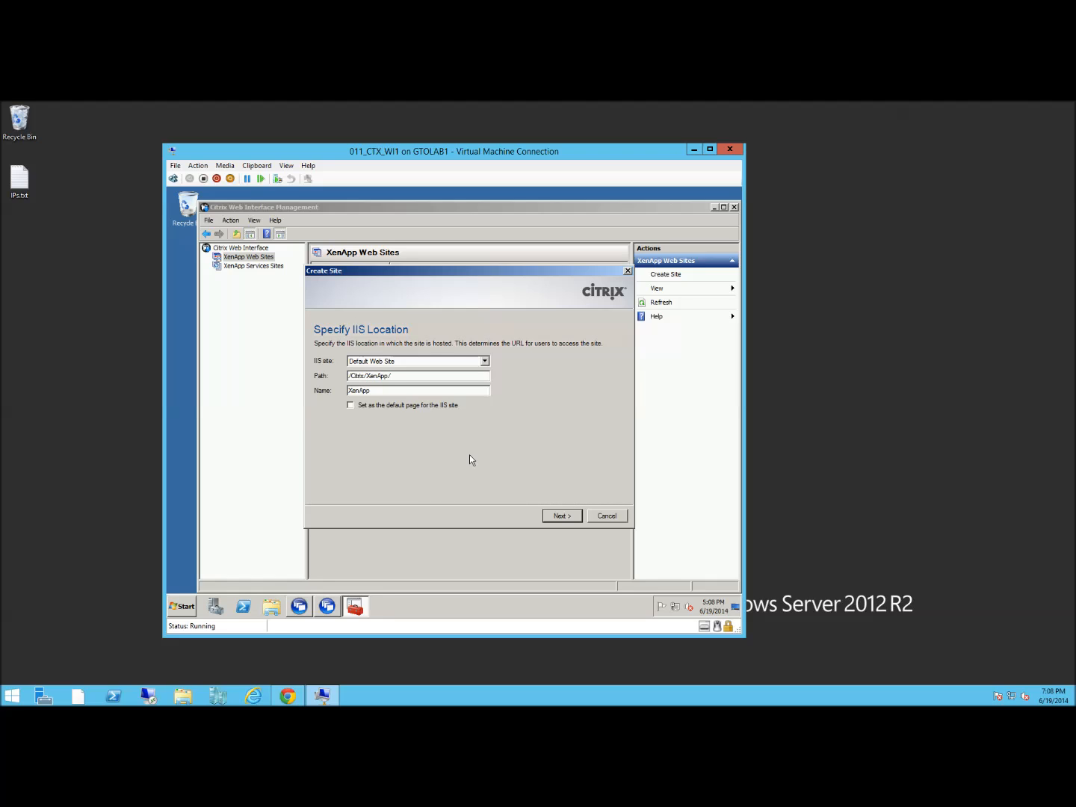
Create the site at /Citrix/XenApp/ on Default Web Site, keeping Web Interface authentication
left_click(561, 516)
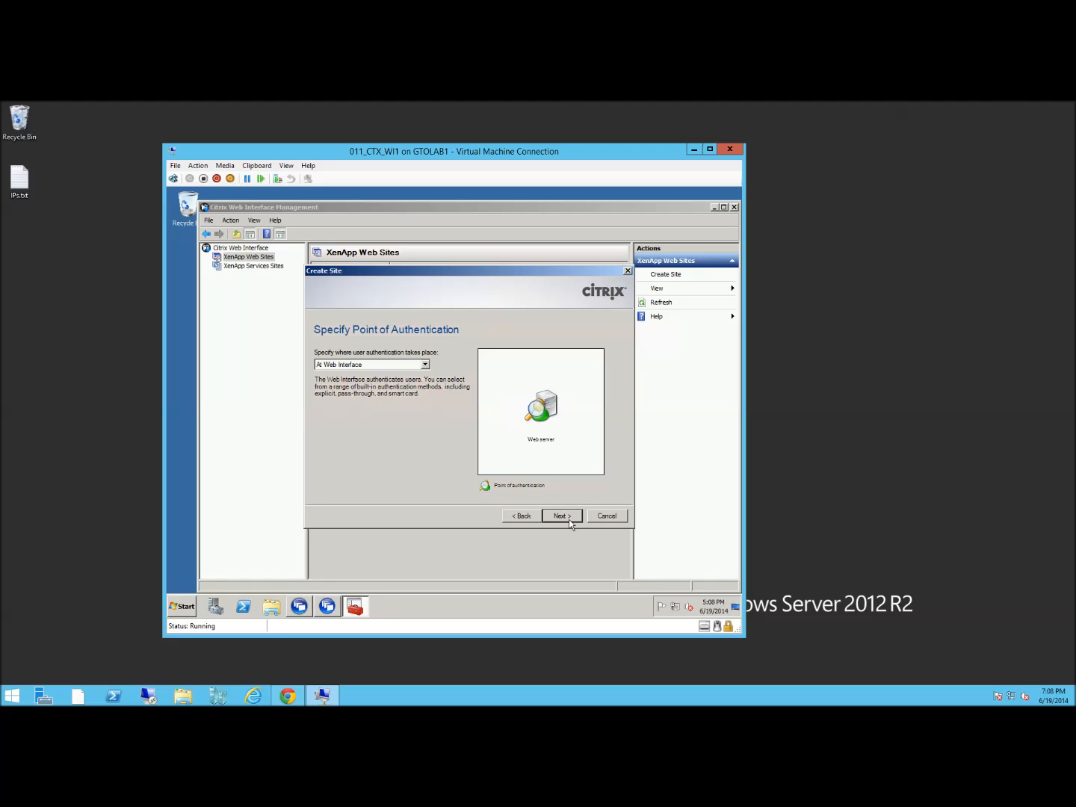
left_click(569, 517)
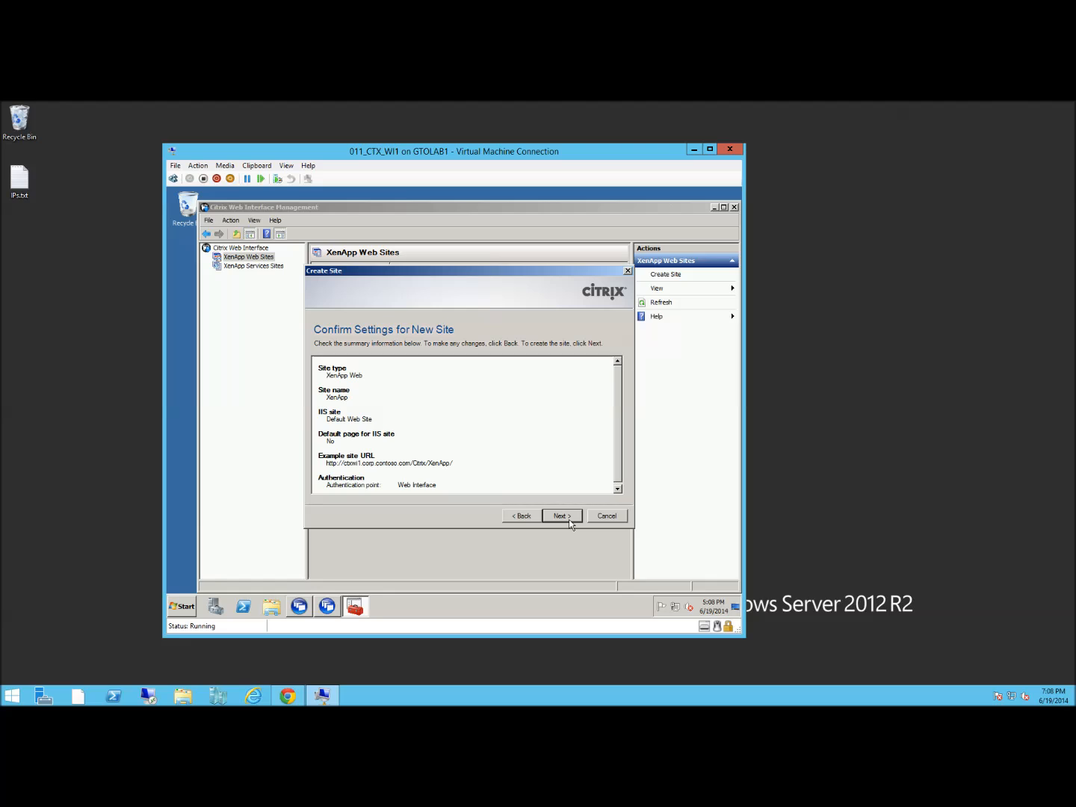
left_click(569, 516)
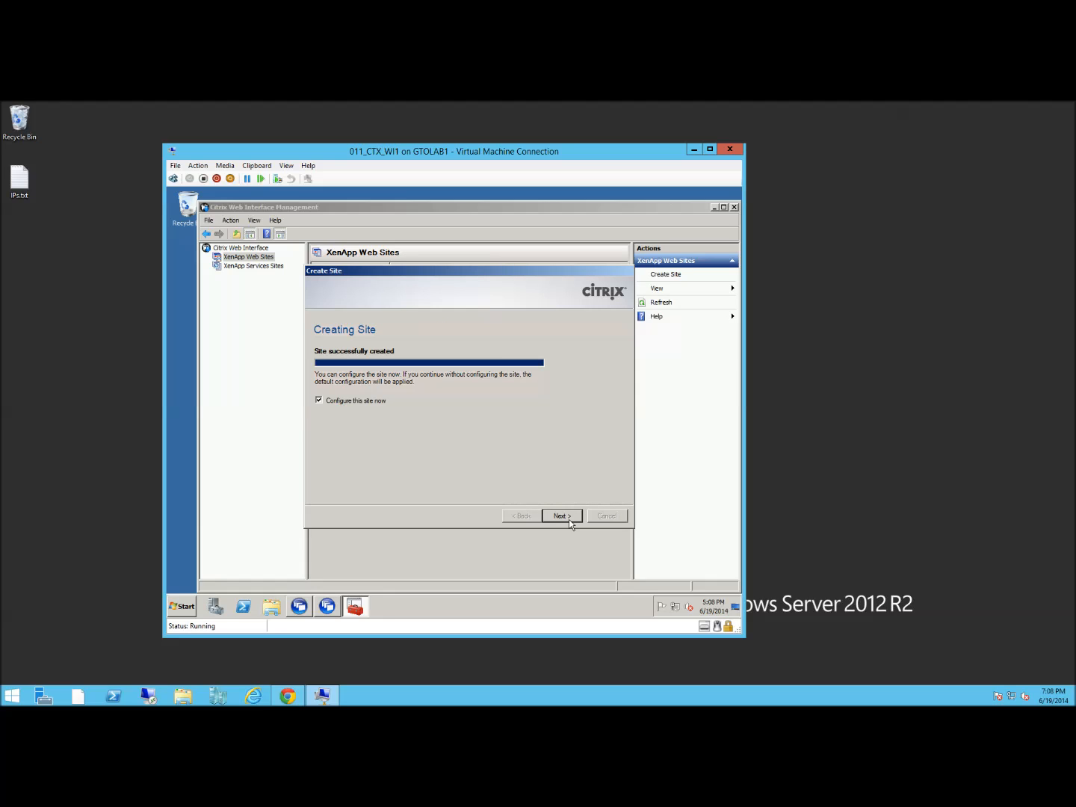
left_click(568, 521)
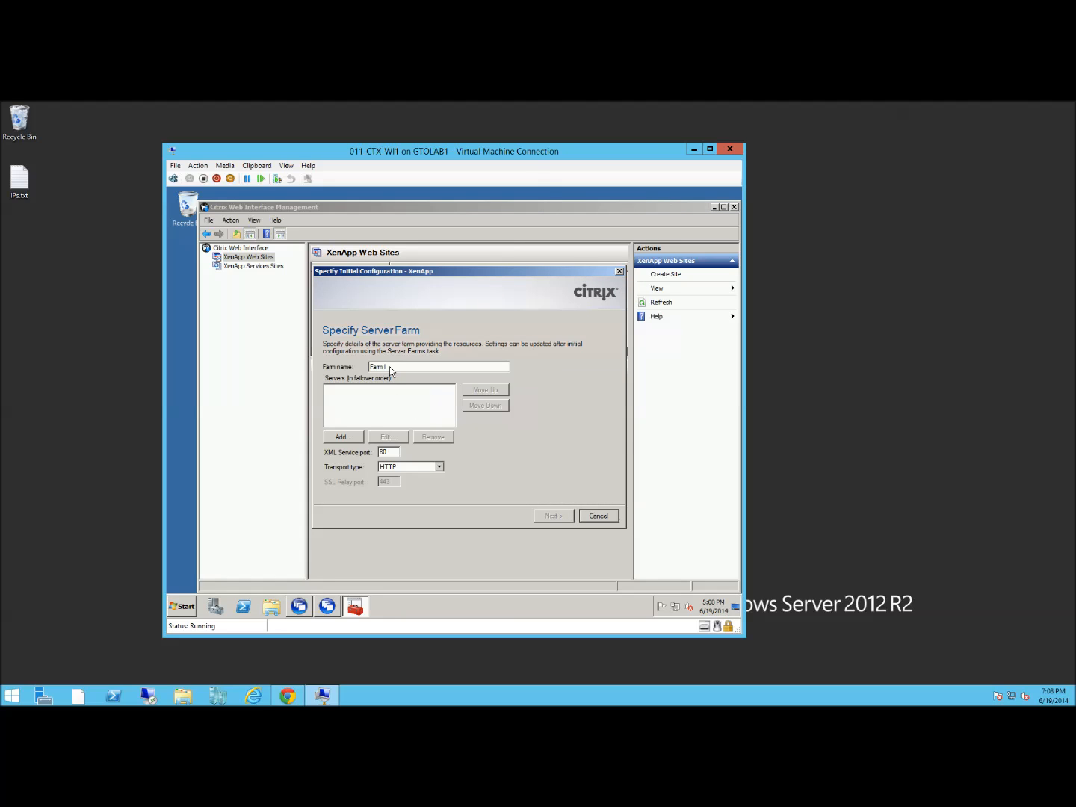
Add server ctxs-xa1.corp.contoso.com to Farm1's server list
left_click(352, 437)
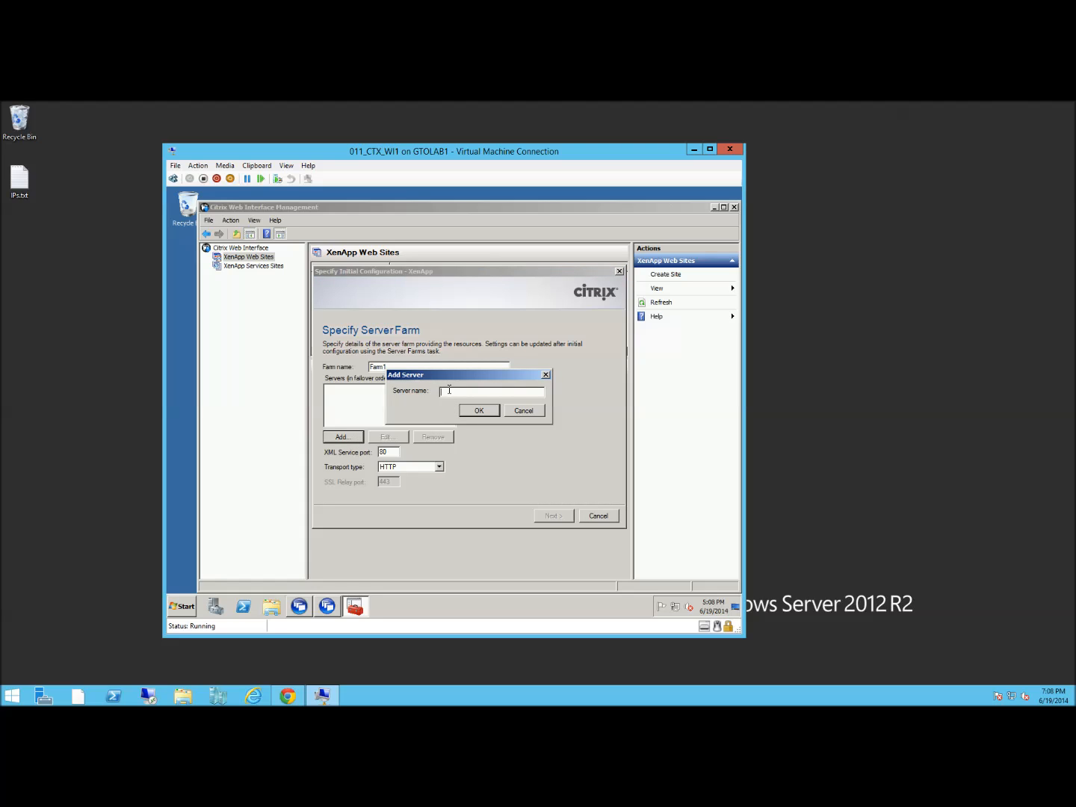
type("ctxs-xa1.corp.contoso.com")
left_click(486, 411)
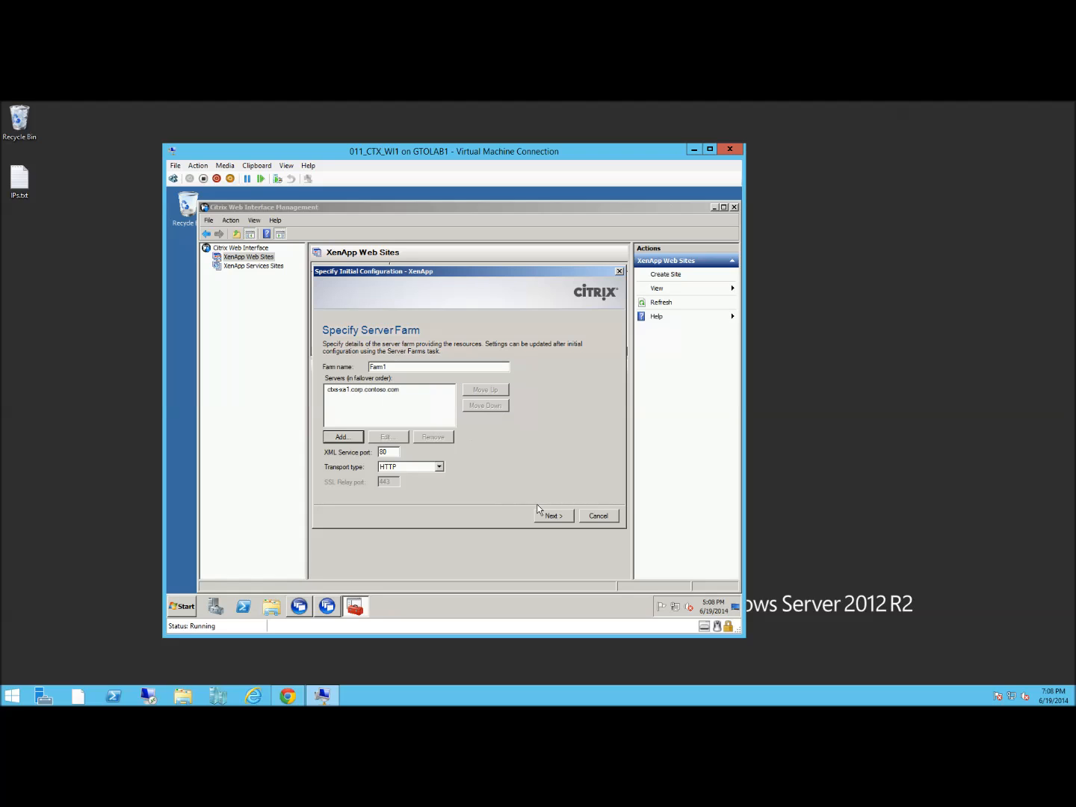
Accept default authentication, domain, logon appearance and resource type settings to finish setup
left_click(559, 516)
left_click(559, 516)
left_click(565, 521)
left_click(564, 521)
left_click(563, 520)
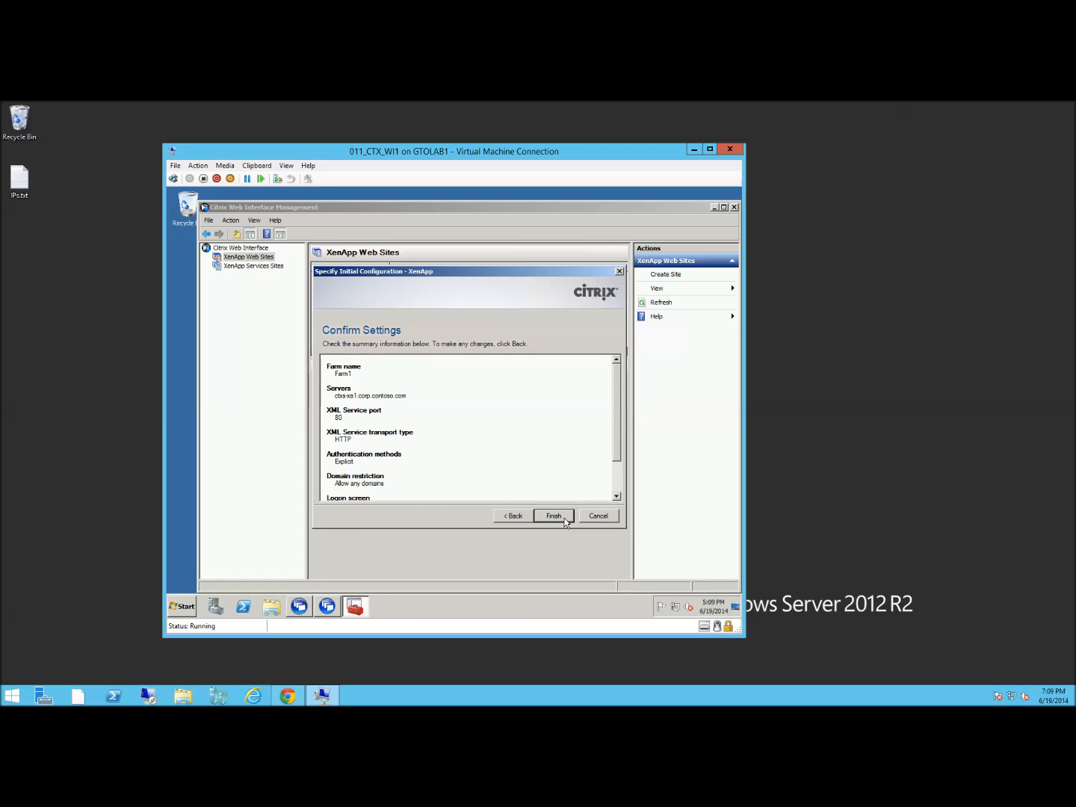
left_click(564, 519)
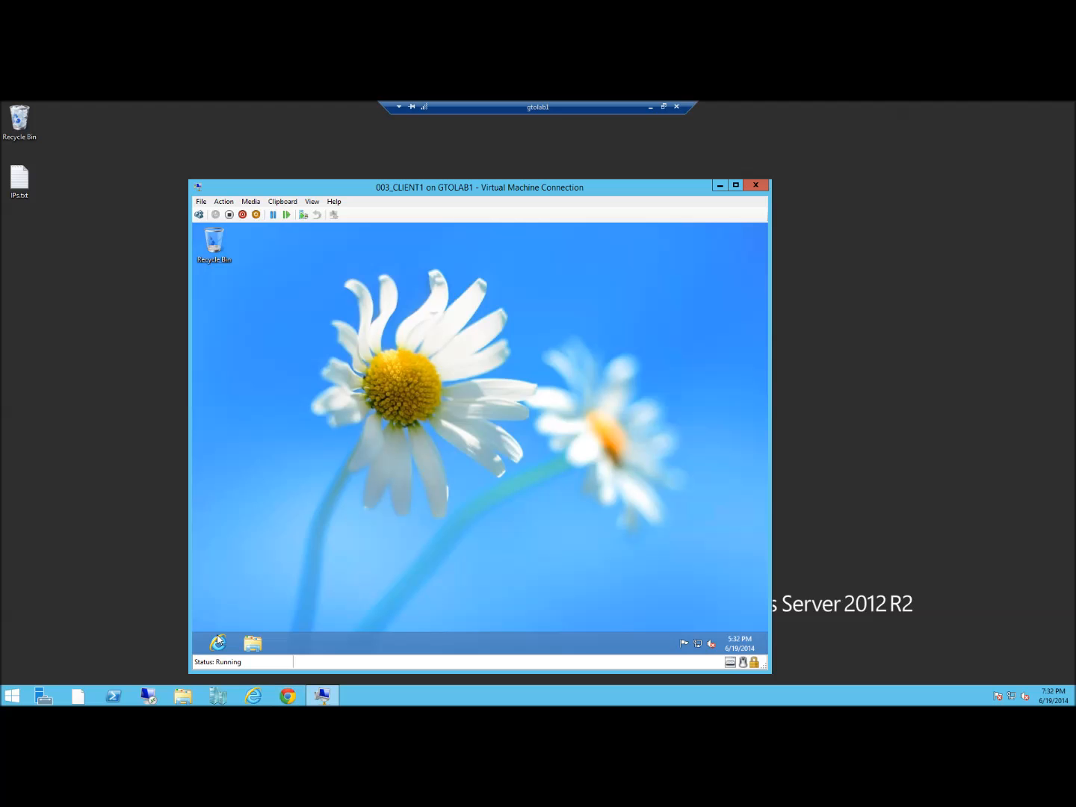
Load the XenApp site URL in Internet Explorer and finish installing Citrix Receiver
left_click(217, 643)
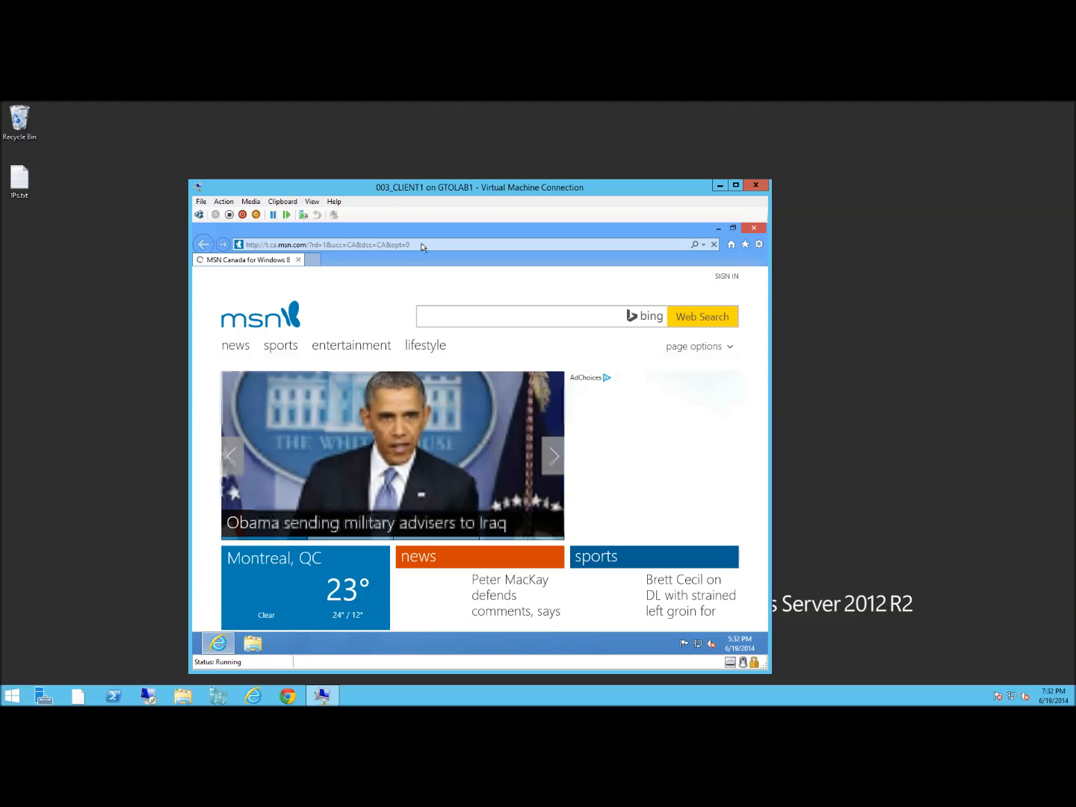
left_click(426, 245)
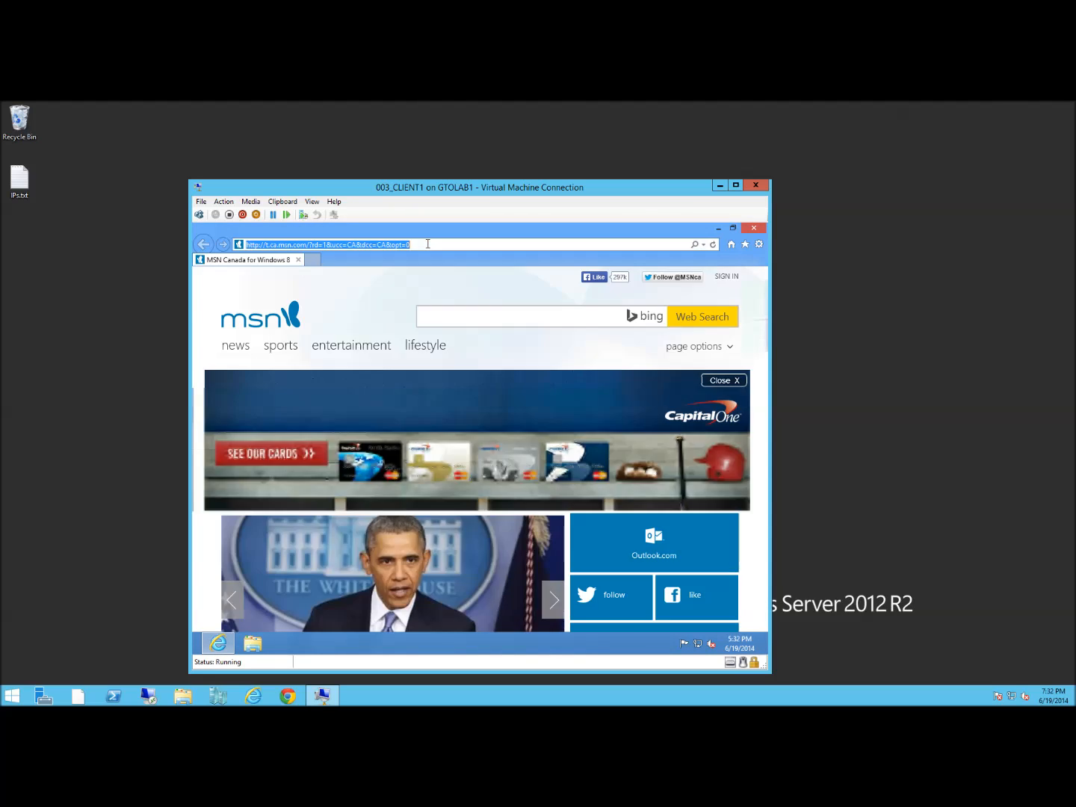
left_click(427, 244)
type("http://ctxwi1.corp.contoso.com/Citrix/XenApp/")
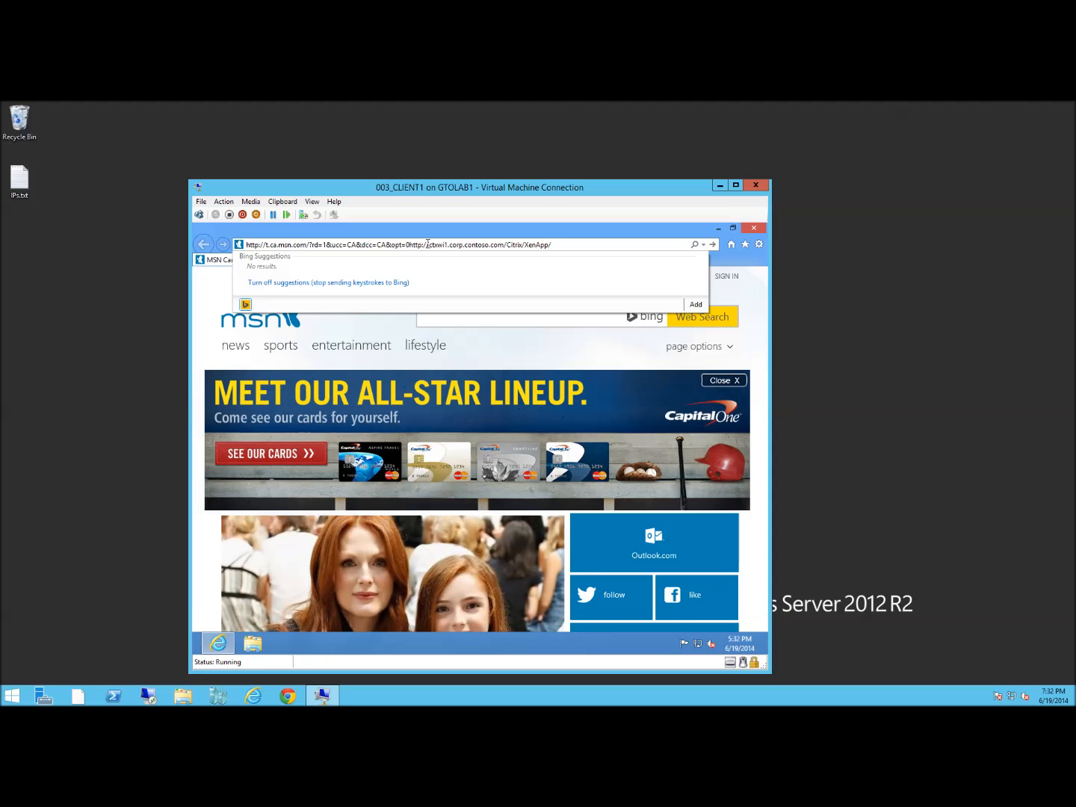
key("ctrl+a")
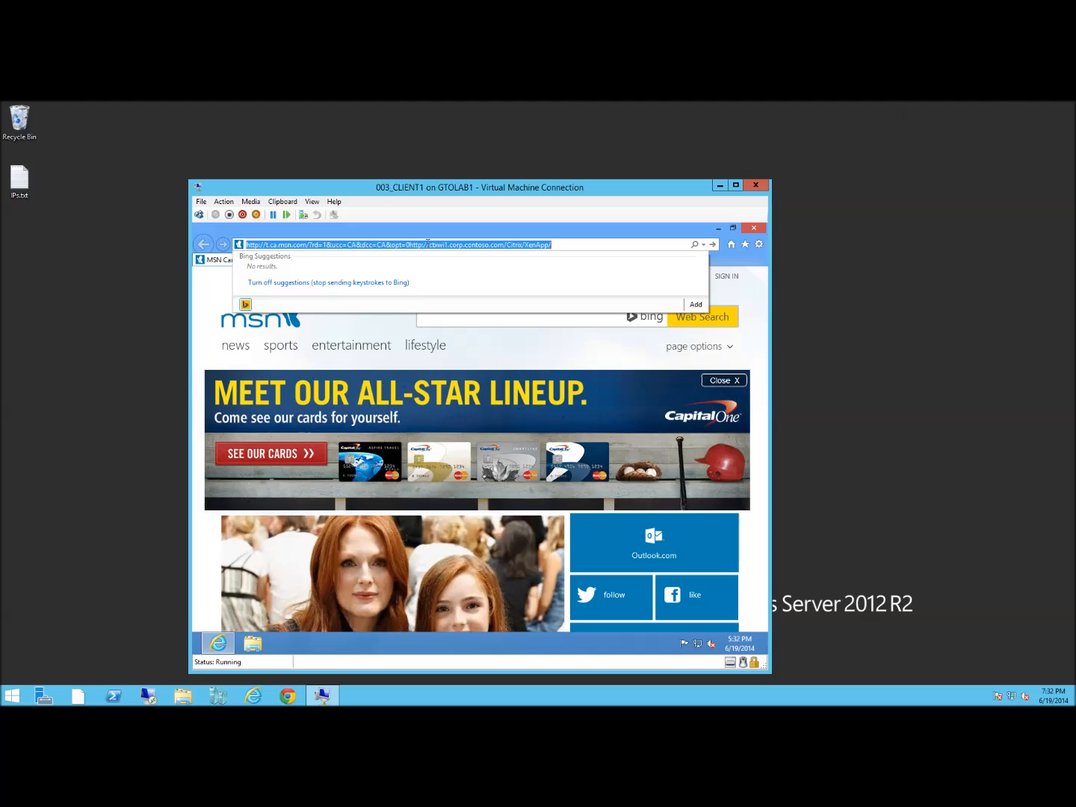
type("http://ctxwi1.corp.contoso.com/Citrix/XenApp/")
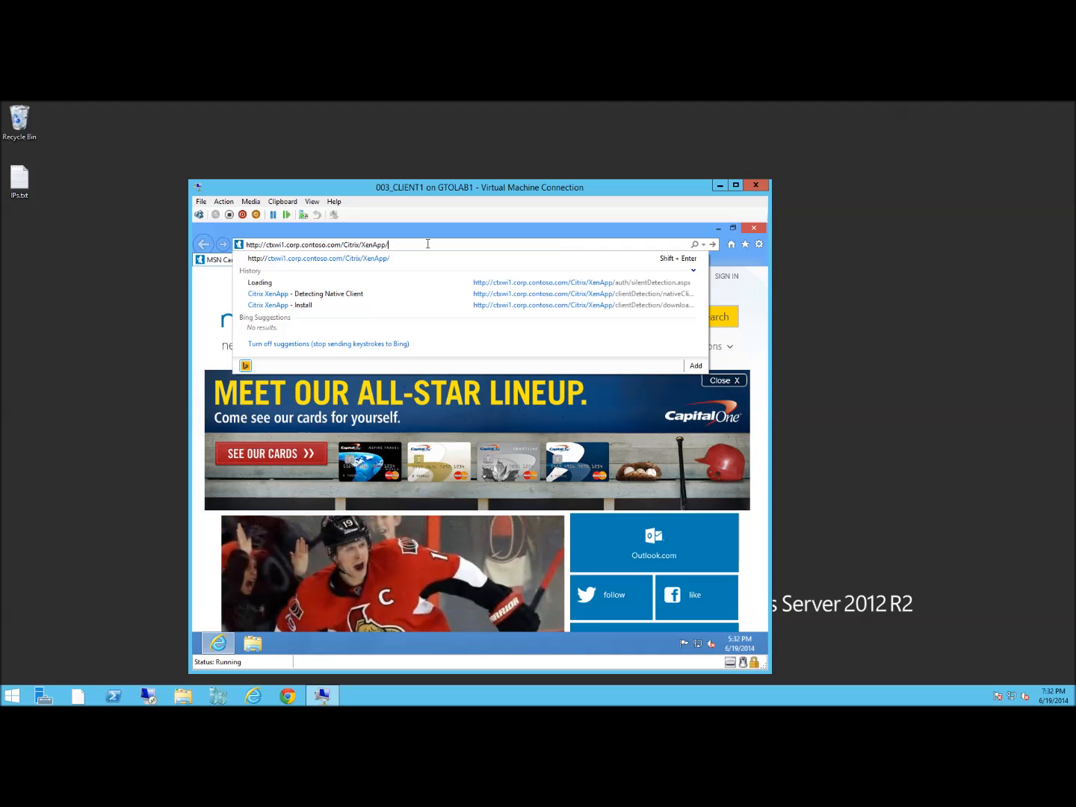
key("Return")
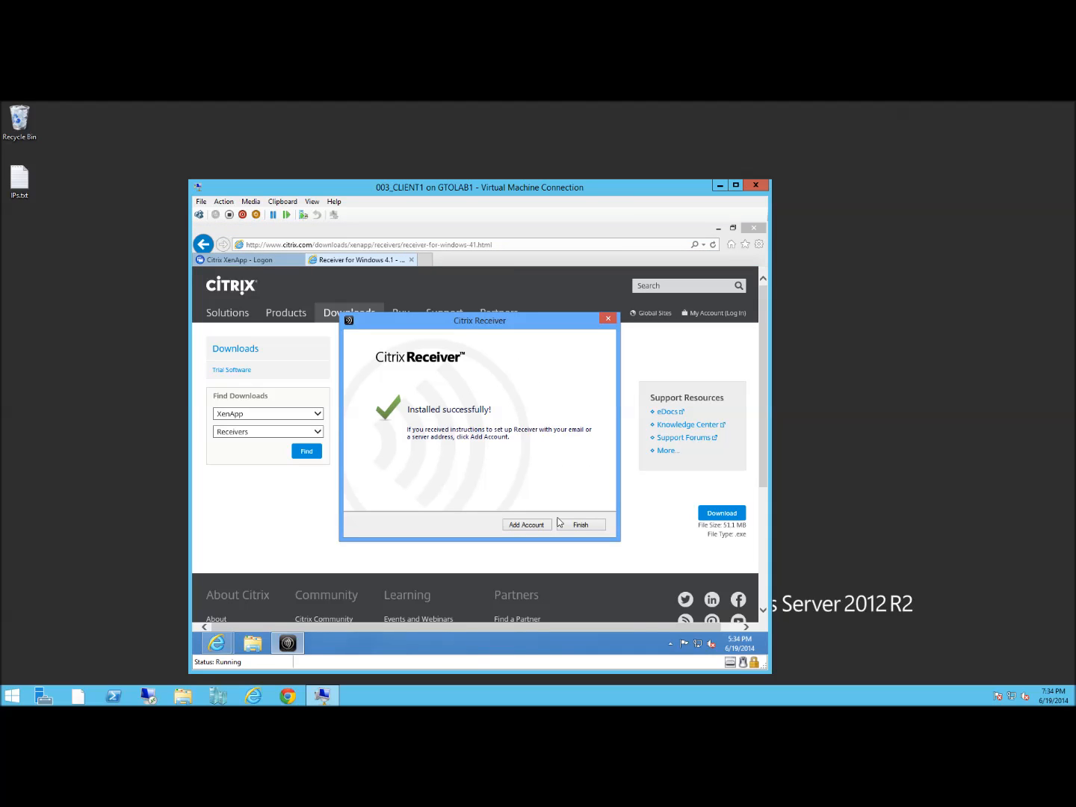
left_click(579, 526)
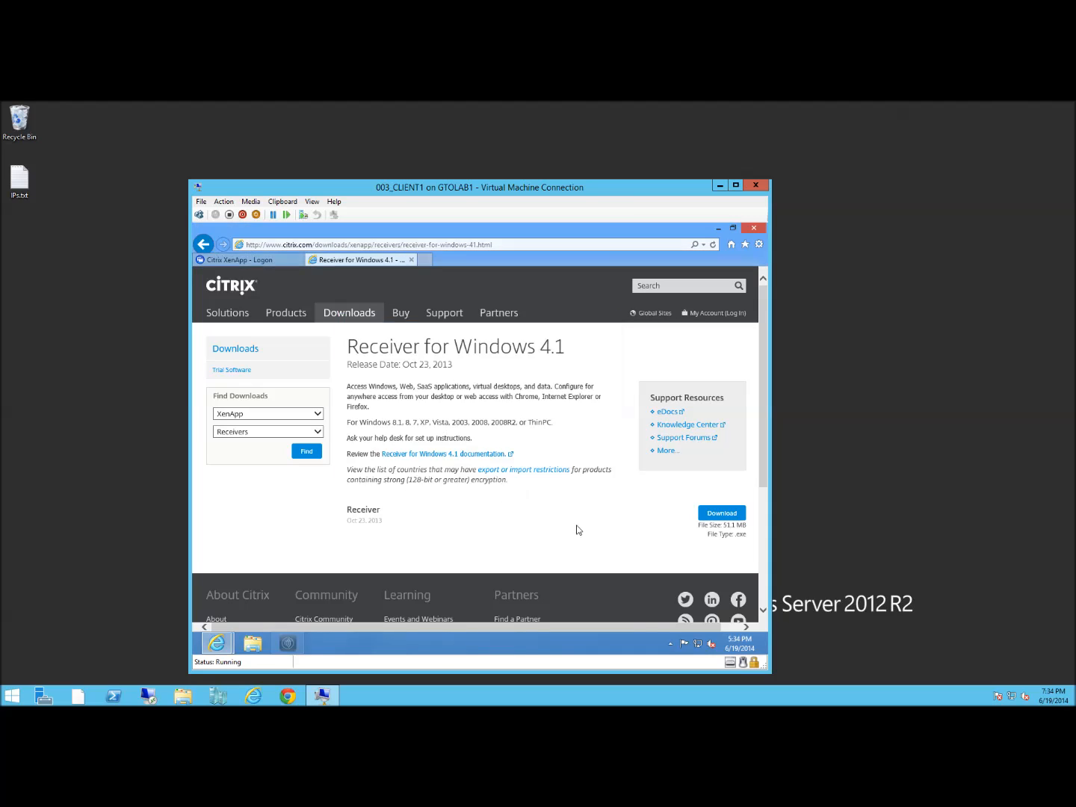
left_click(411, 259)
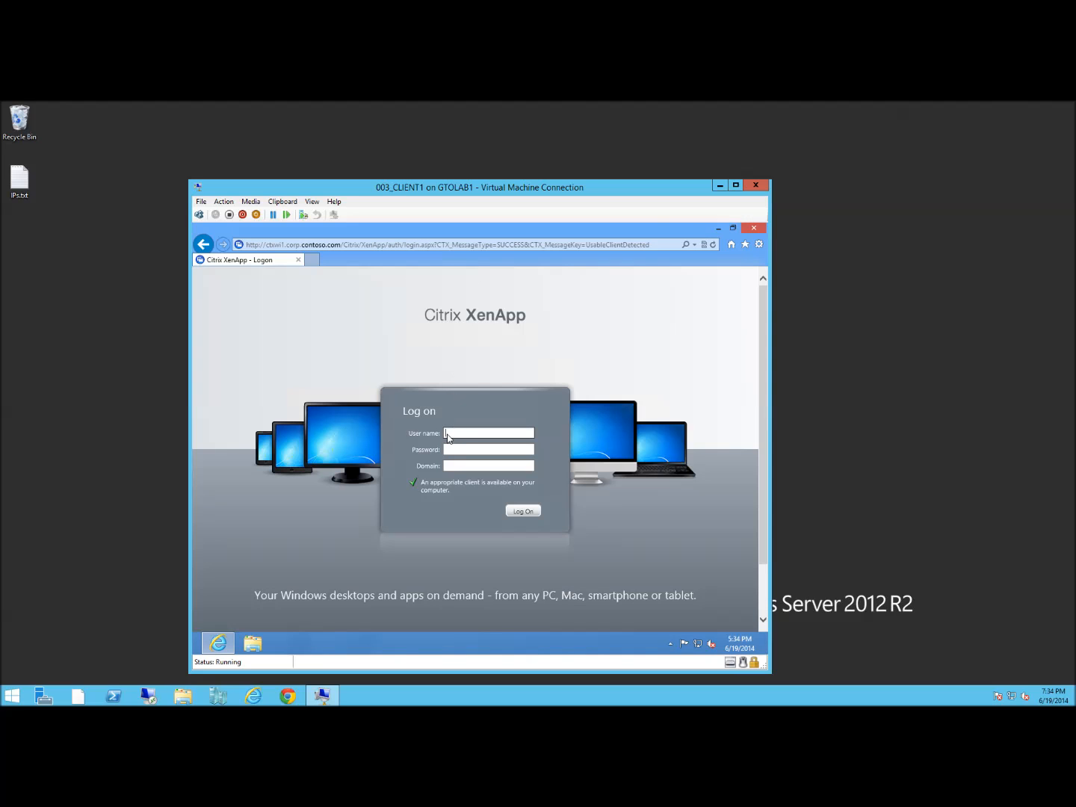
Log on to the site with the test user's name, password and domain corp
left_click(463, 434)
type("user1")
key("Tab")
type("P@ssw0rd")
key("Tab")
type("corp")
key("Return")
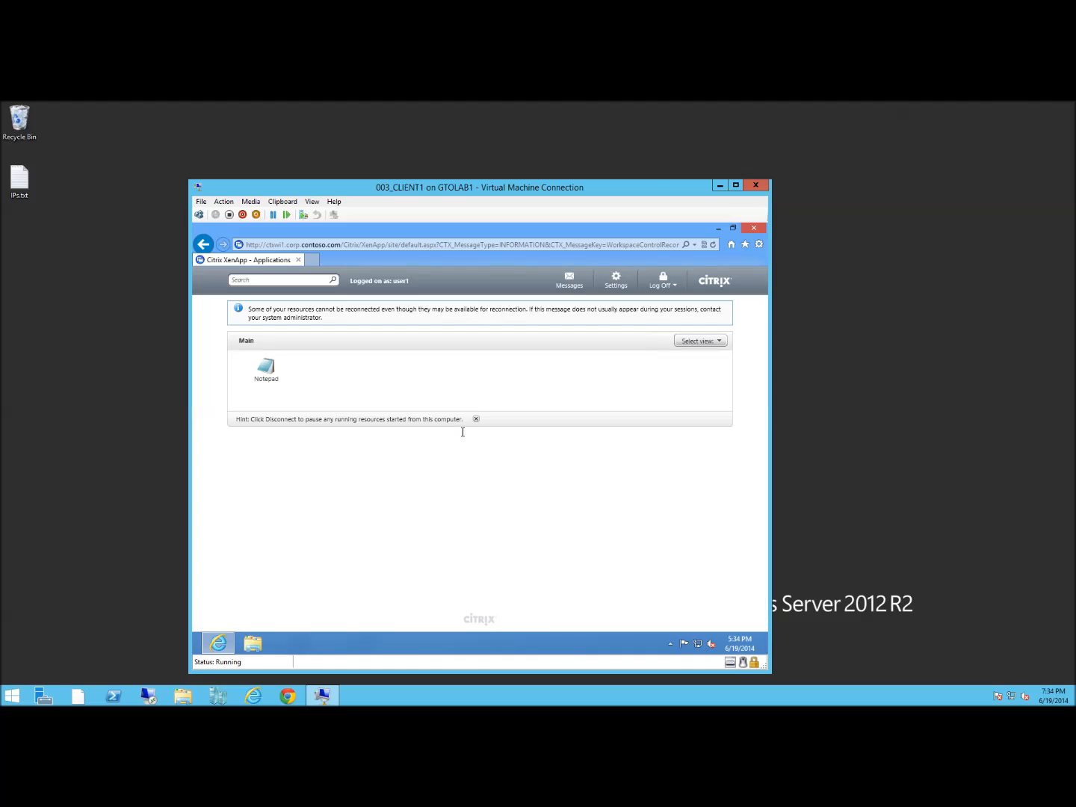
Launch published Notepad, type 'hello worls', and close it without saving
left_click(265, 366)
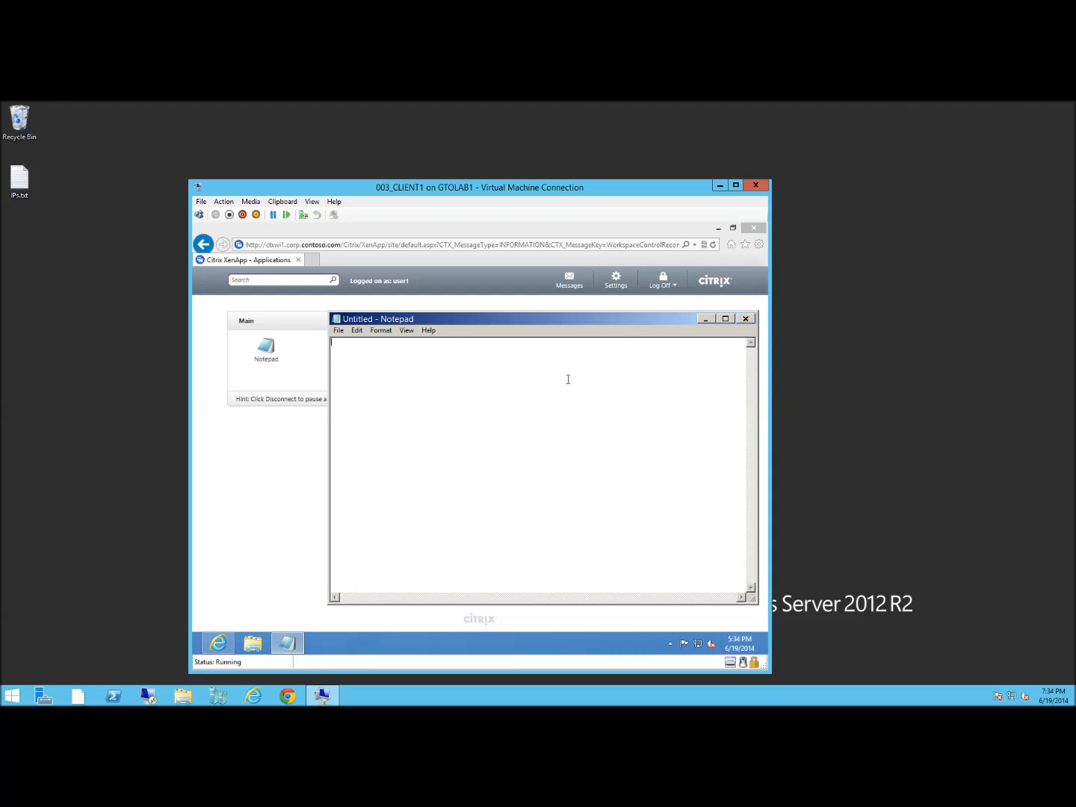
type("hello worls")
left_click(747, 320)
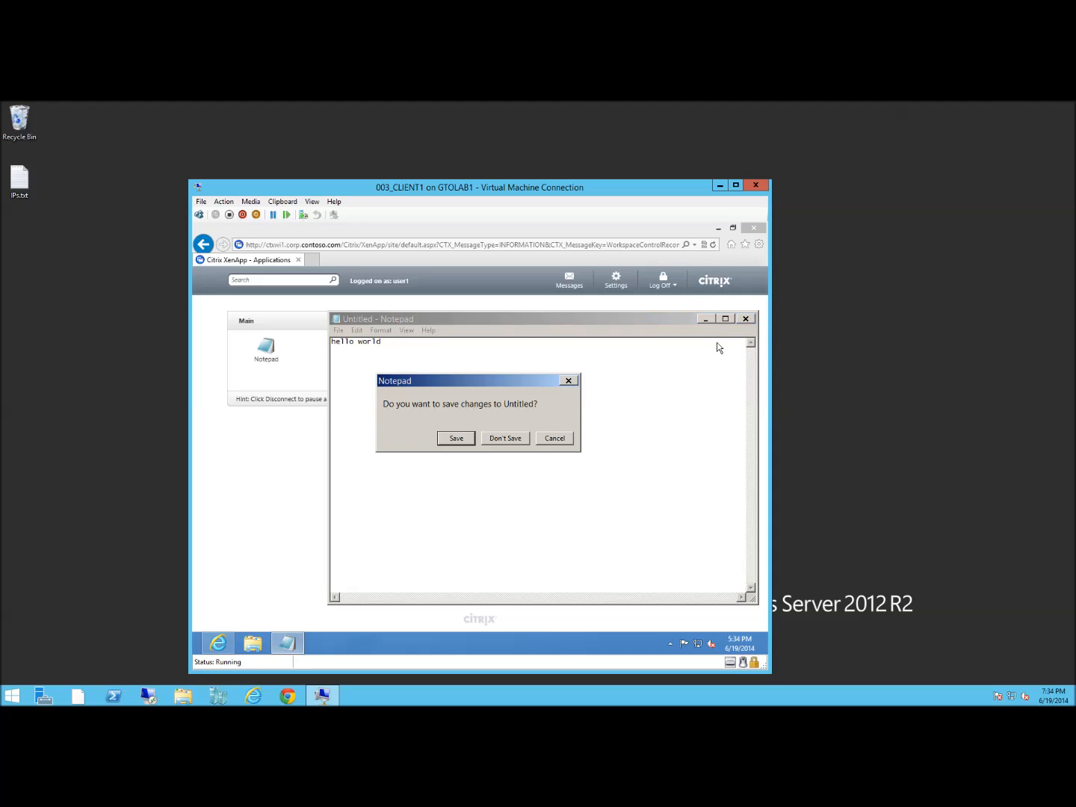
left_click(506, 441)
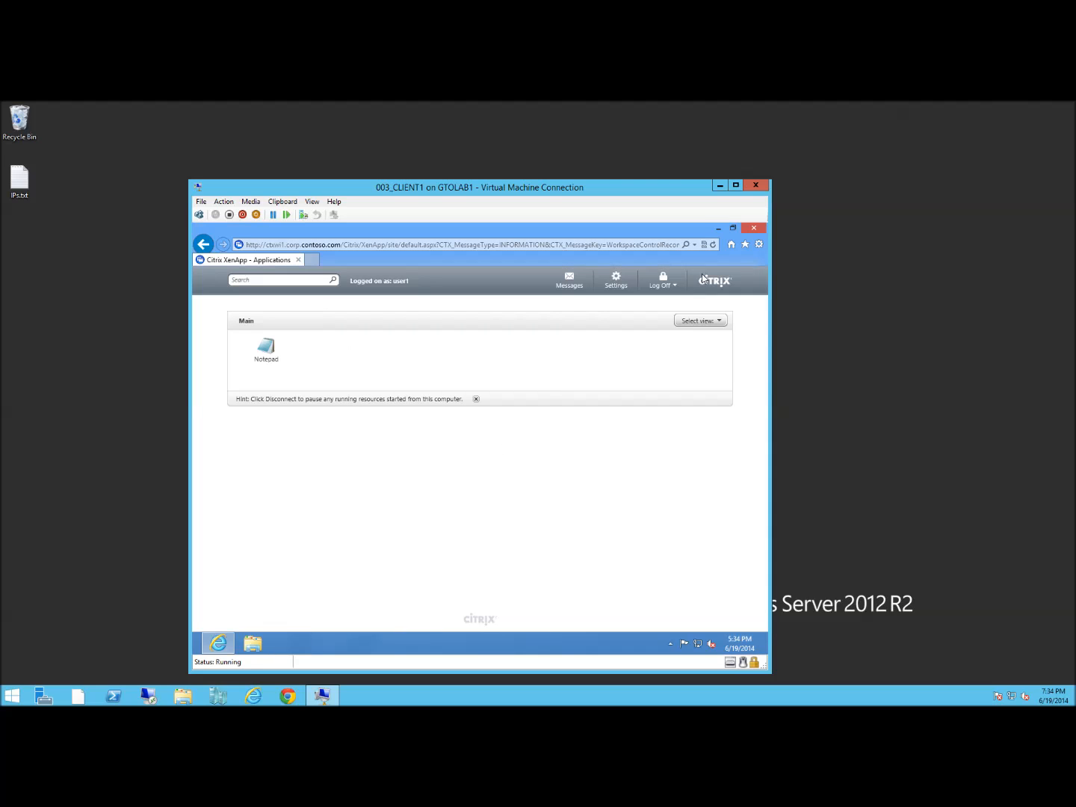
Log off the XenApp site and return to the logon form
left_click(663, 282)
left_click(659, 305)
left_click(476, 484)
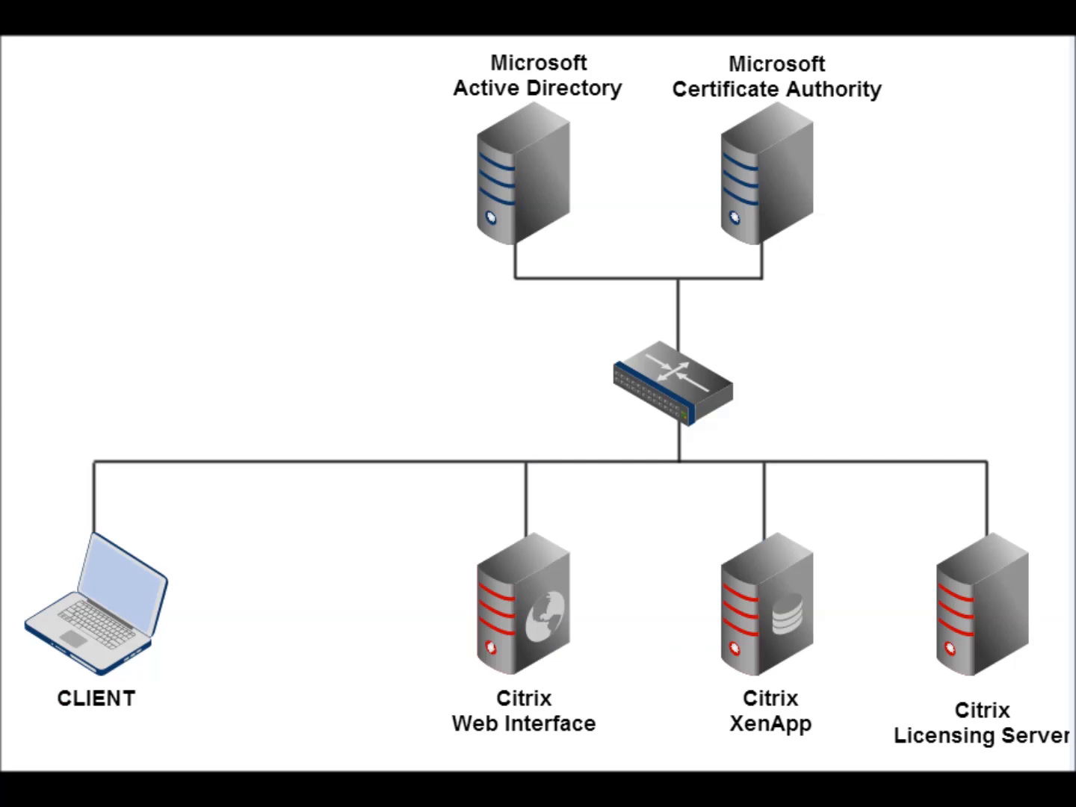